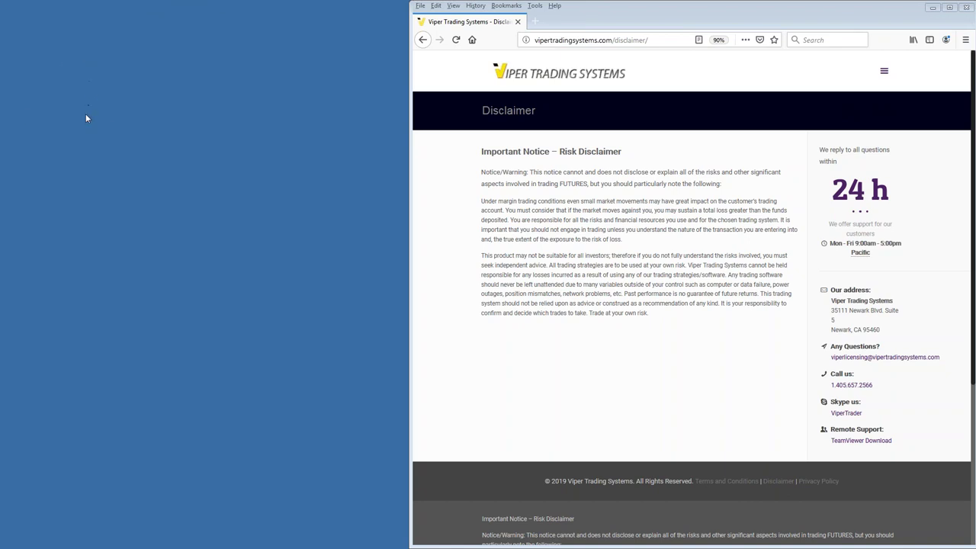
Switch the webinar screen sharing to the RTY 09-19 (4 Range) chart window.
left_click(48, 96)
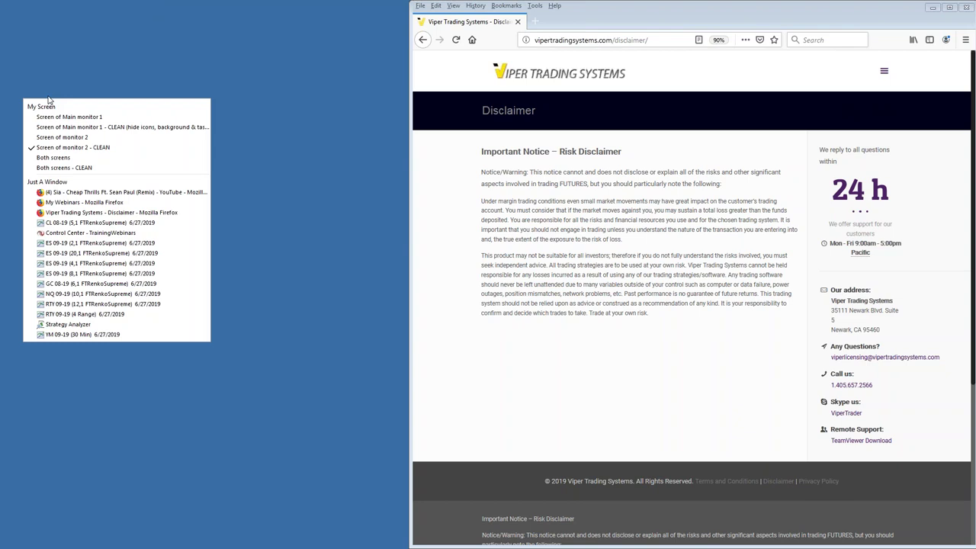
left_click(84, 313)
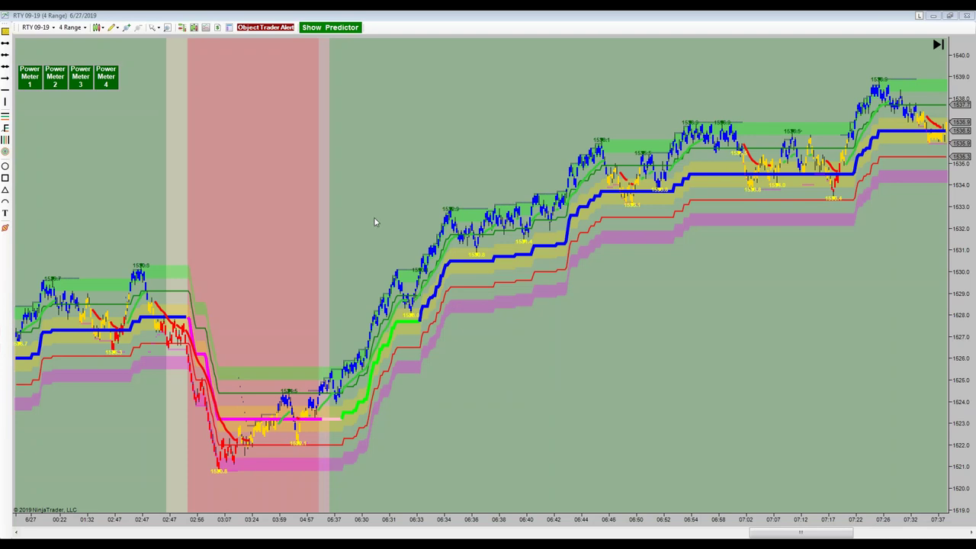
Examine the trend bands, background zones and swing labels across the overnight sell-off and the morning rally of 6/27.
scroll(495, 223, "up", 10)
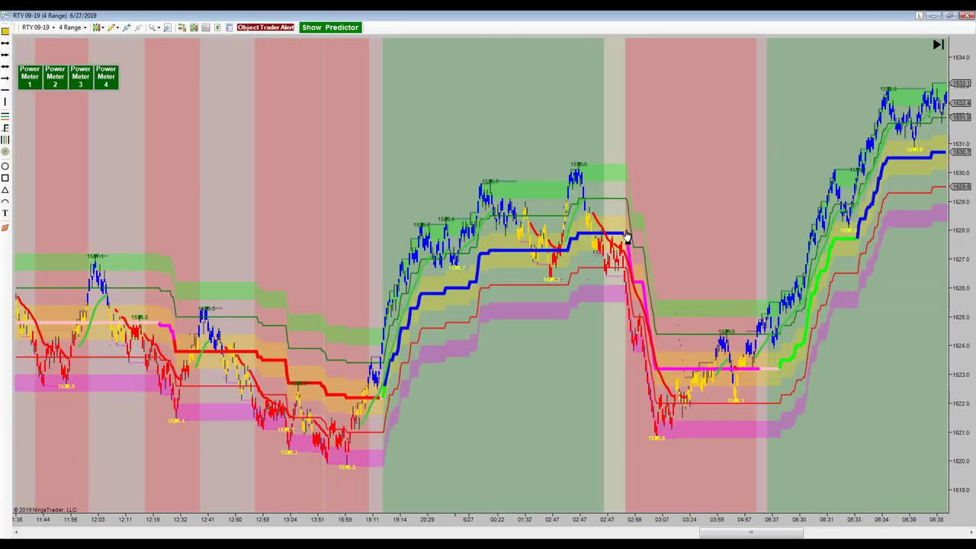
left_click_drag(633, 236, 140, 243)
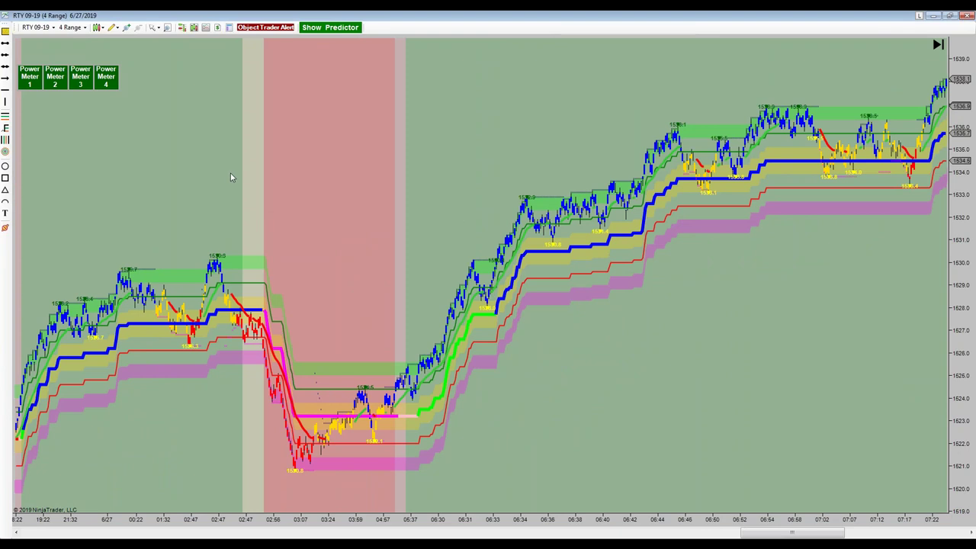
left_click_drag(385, 163, 449, 163)
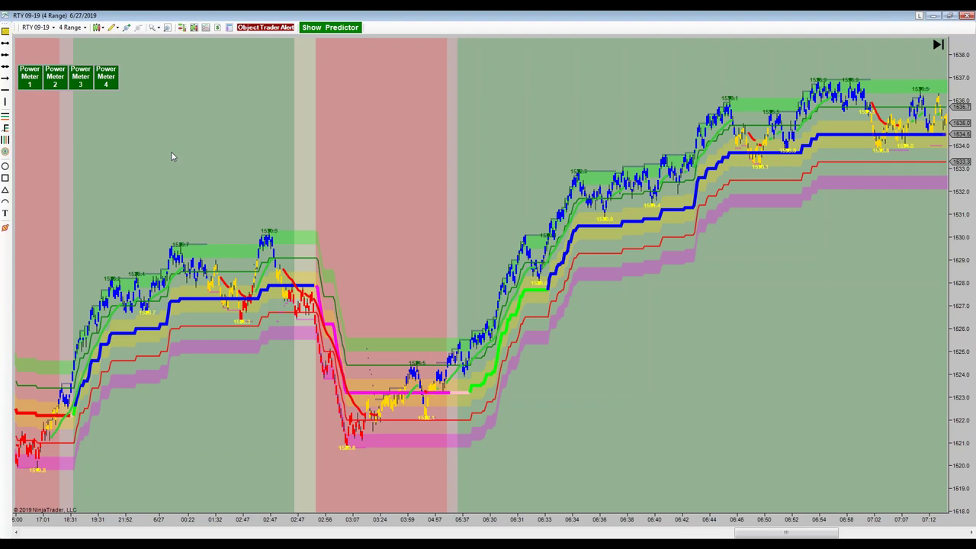
scroll(583, 175, "up", 5)
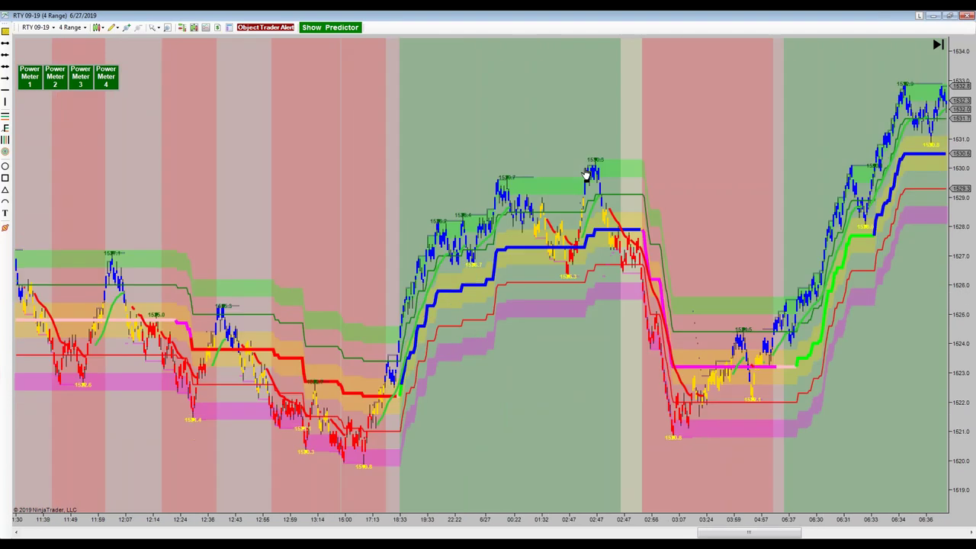
left_click_drag(584, 174, 245, 221)
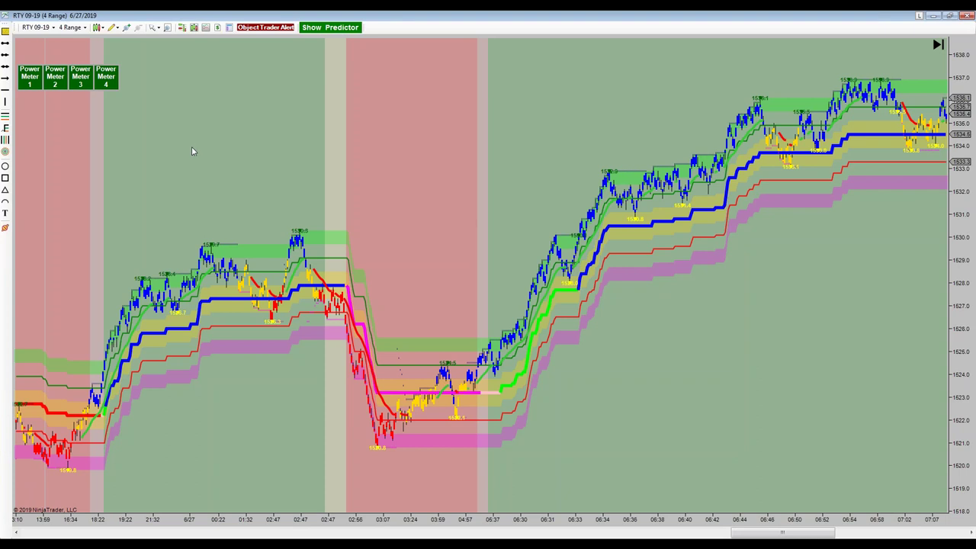
left_click_drag(198, 155, 258, 157)
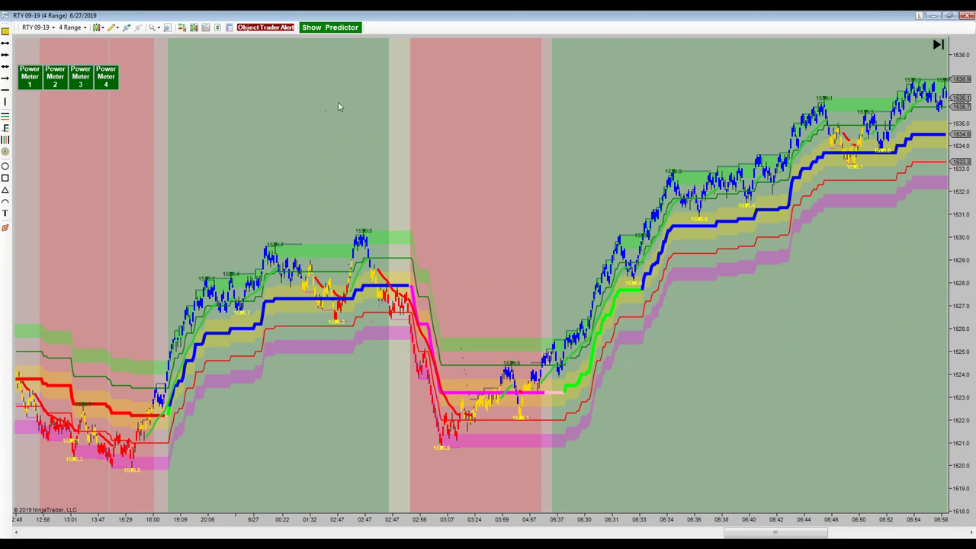
left_click_drag(490, 159, 249, 255)
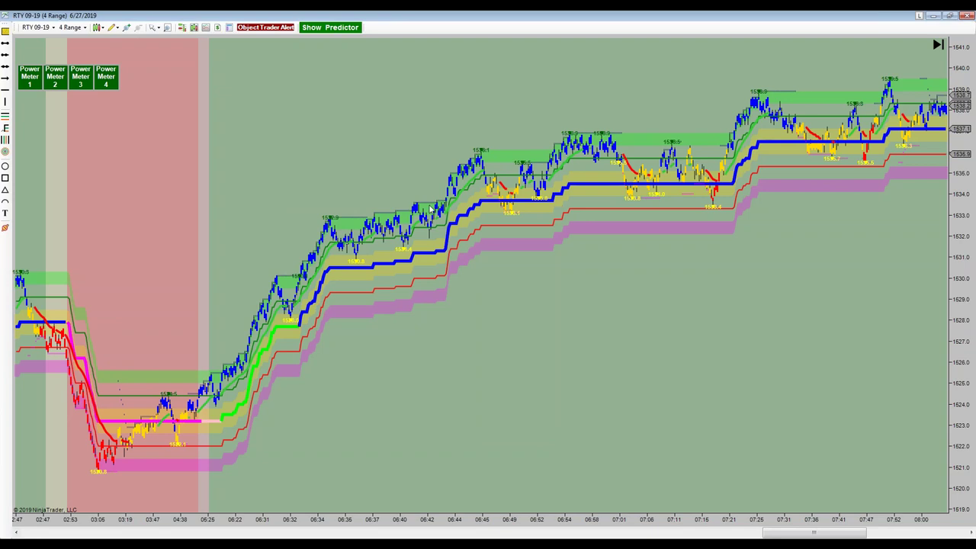
scroll(274, 193, "up", 3)
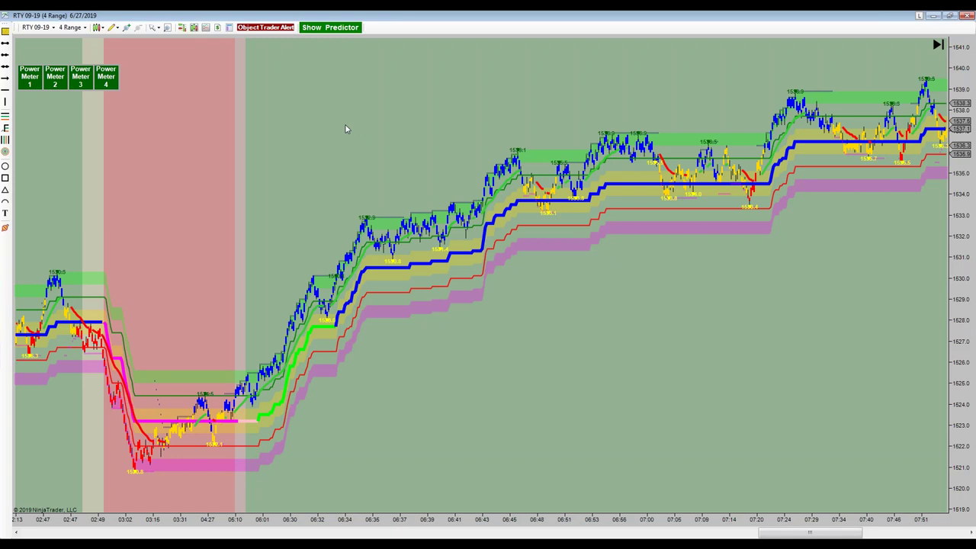
left_click_drag(678, 529, 452, 534)
scroll(762, 429, "up", 5)
scroll(572, 457, "down", 5)
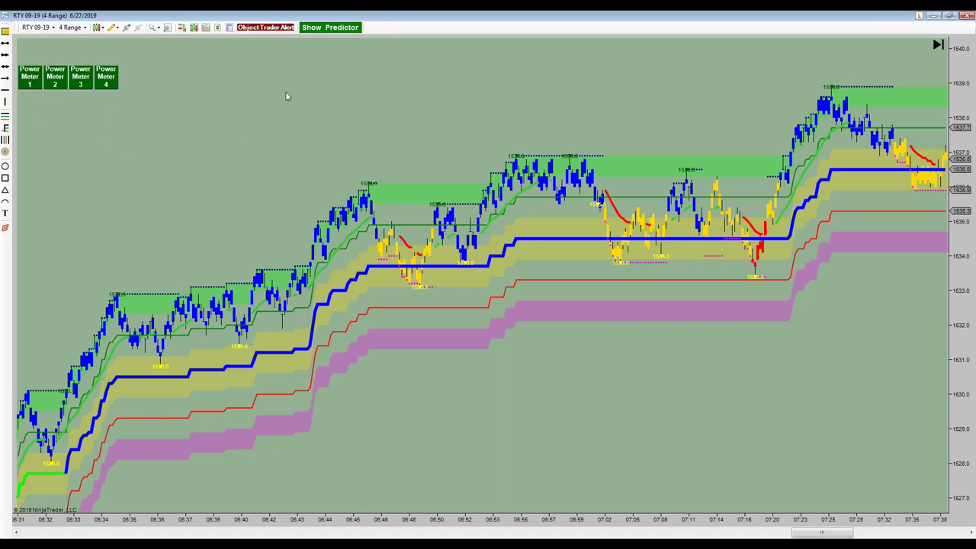
Show the Predictor zones over the price bars and hide them again.
left_click(339, 27)
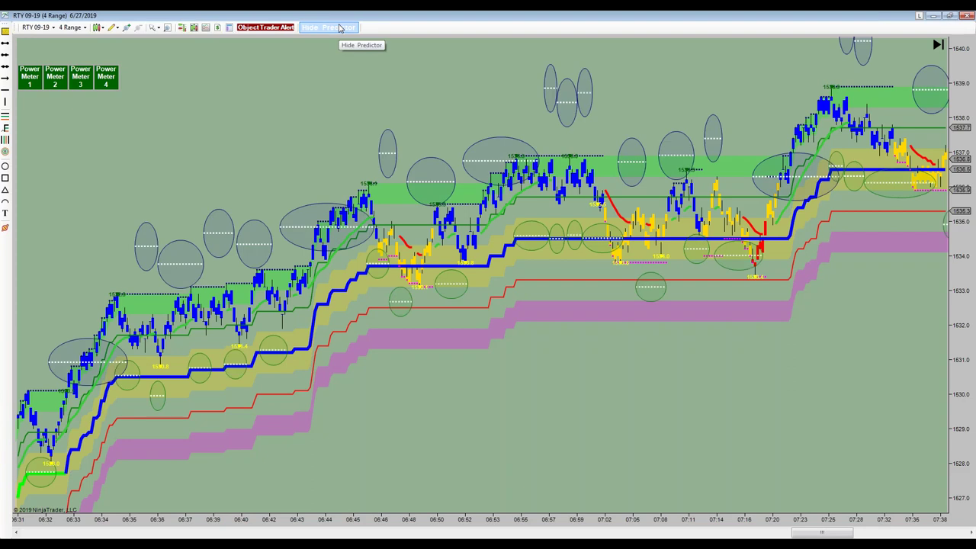
left_click(341, 28)
left_click(340, 28)
left_click(341, 28)
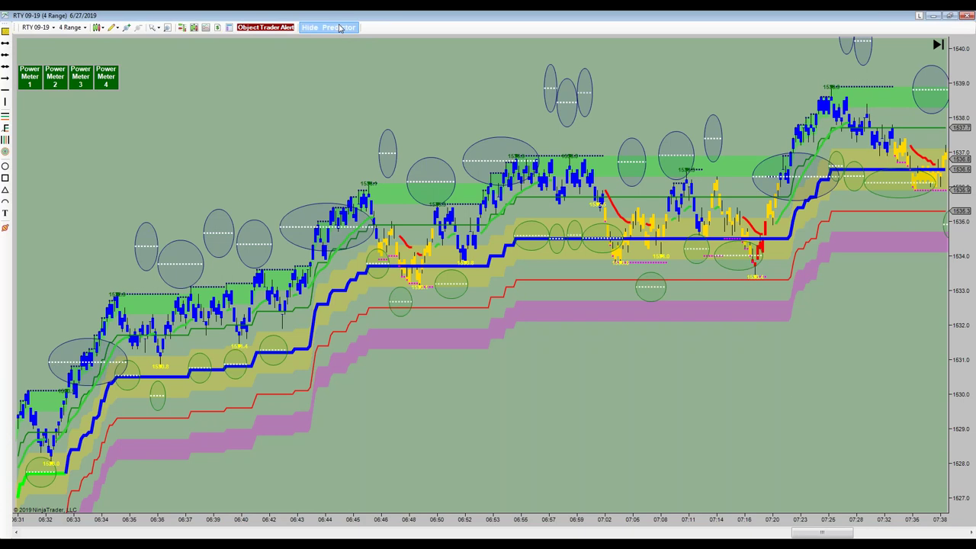
Turn on the Mid-Band Long Trade alert for the chart.
left_click(251, 29)
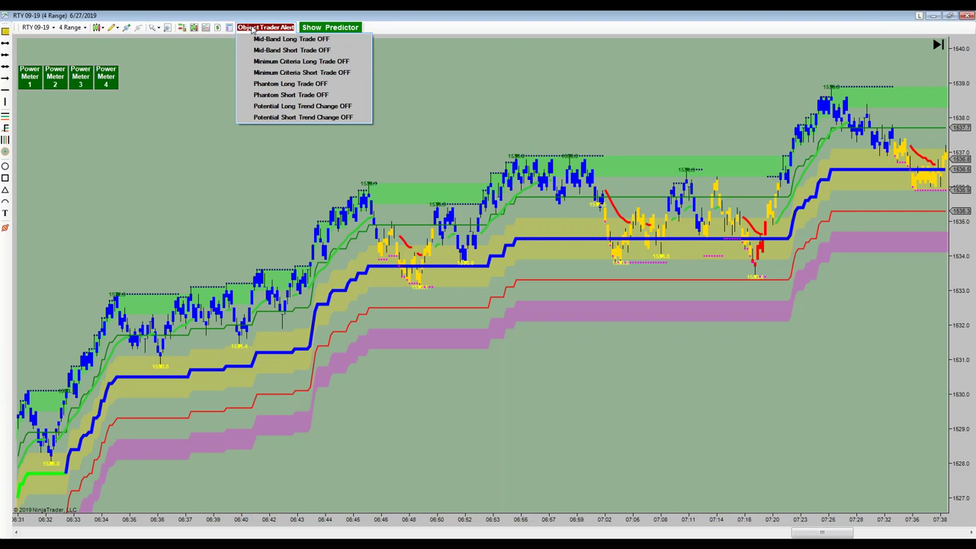
left_click(317, 40)
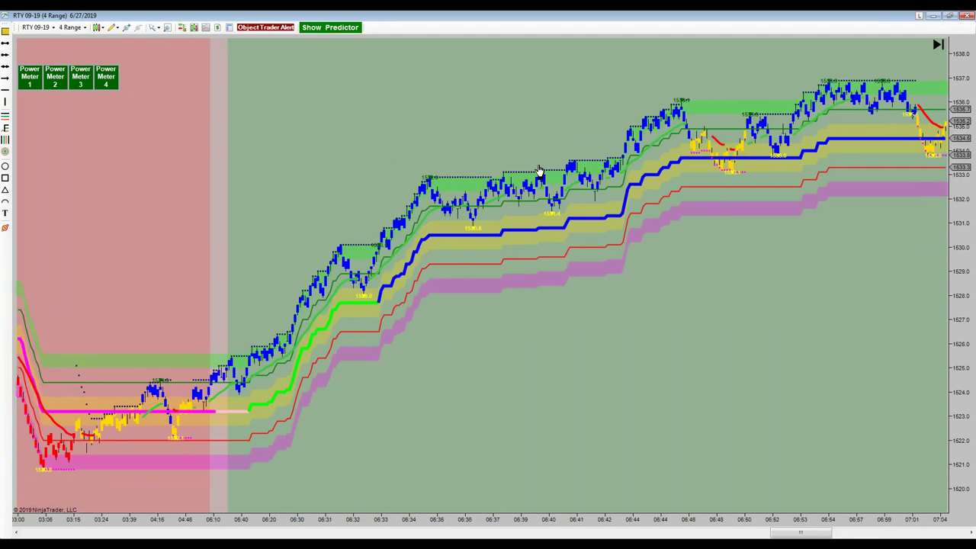
Turn on the Mid-Band Short Trade alert to highlight bars in the 6/26 downtrend.
scroll(458, 183, "up", 10)
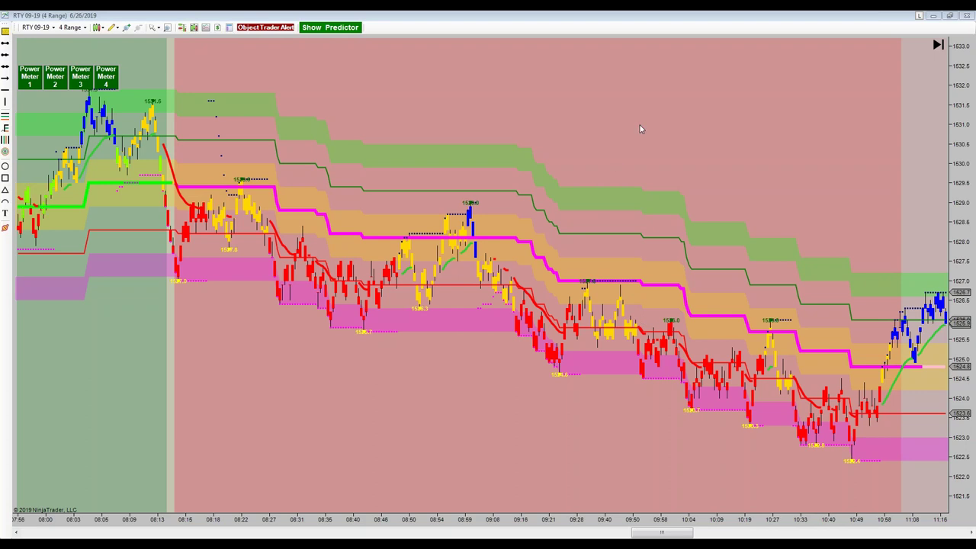
left_click_drag(411, 118, 814, 173)
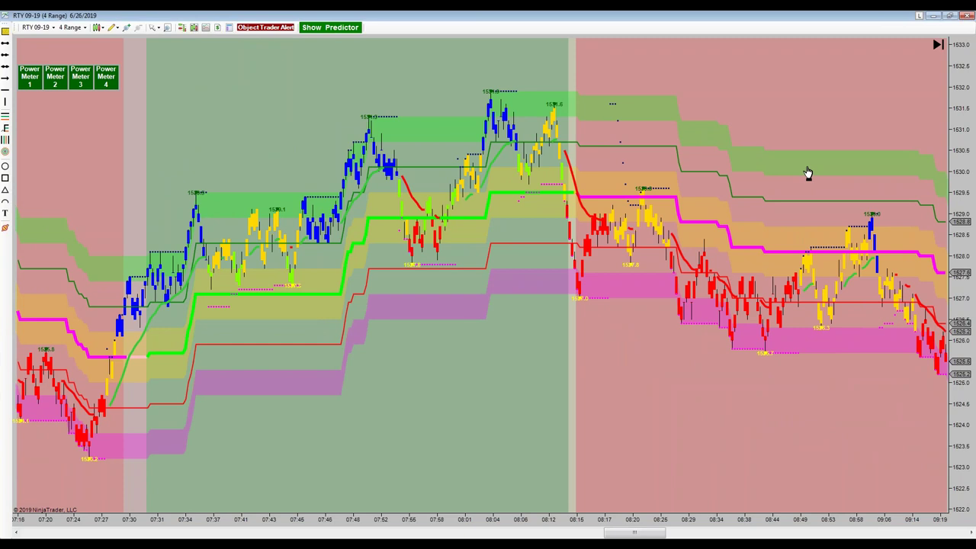
left_click_drag(708, 184, 542, 190)
left_click(277, 30)
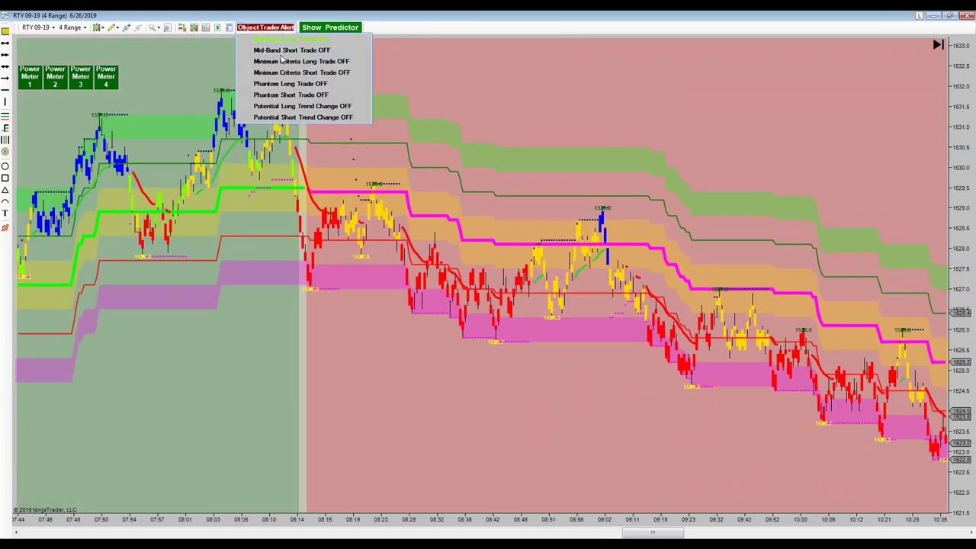
left_click(281, 58)
left_click(279, 32)
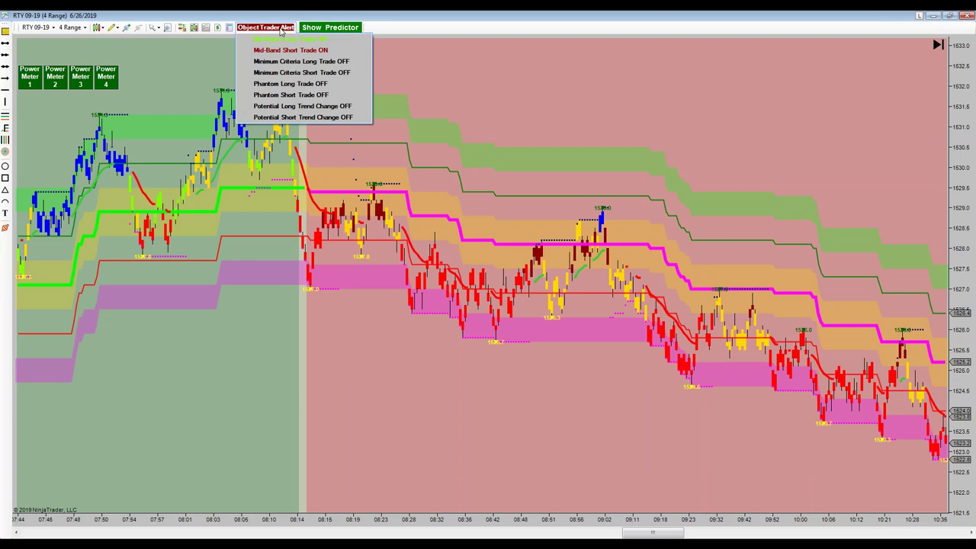
left_click(662, 135)
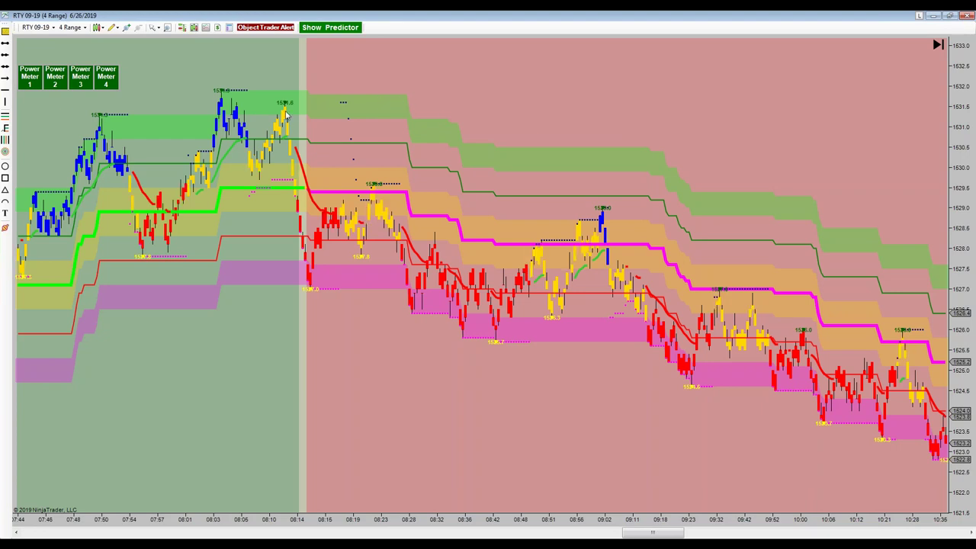
Turn off the Mid-Band Short Trade and Mid-Band Long Trade alerts.
left_click(266, 28)
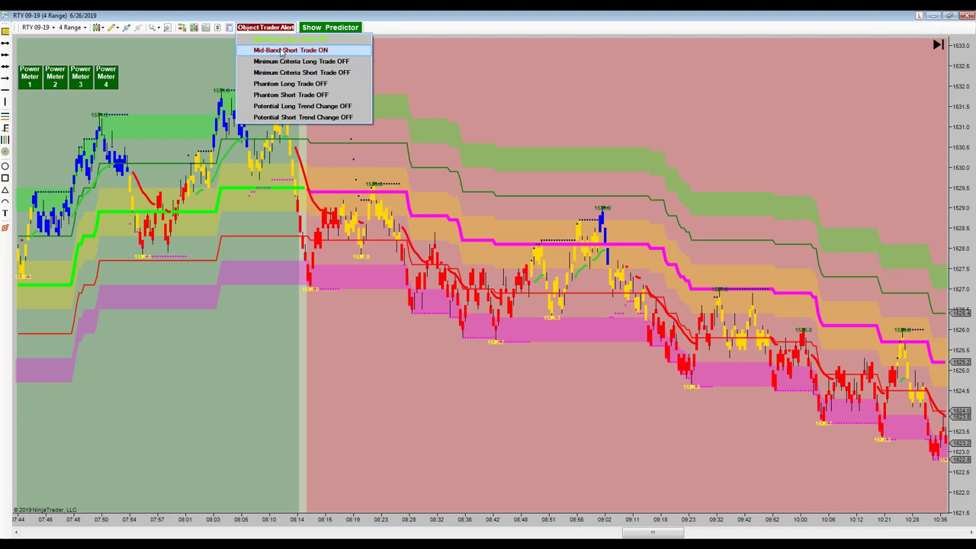
left_click(288, 55)
left_click(287, 29)
left_click(287, 43)
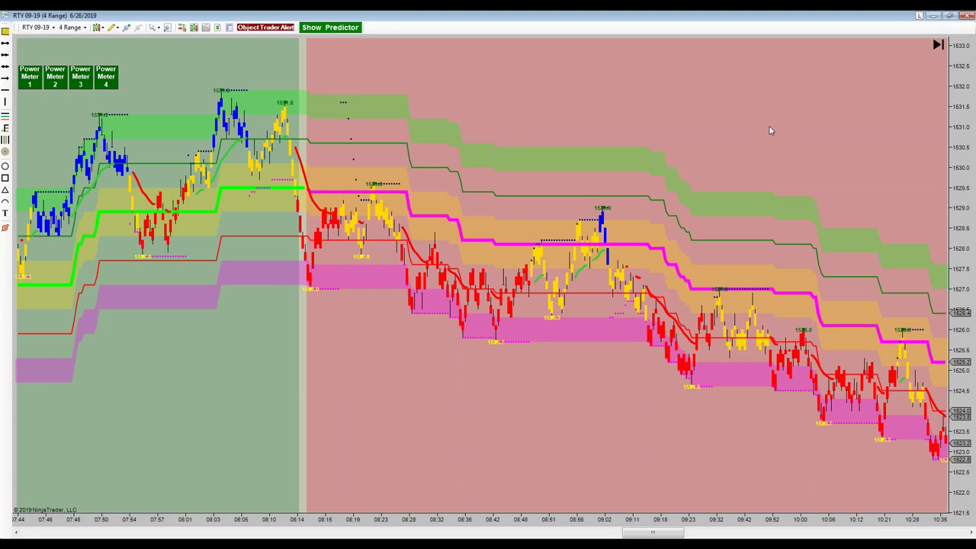
Draw a vertical line at the 6/27 date mark in the overnight uptrend, leaving its properties unchanged.
left_click(938, 45)
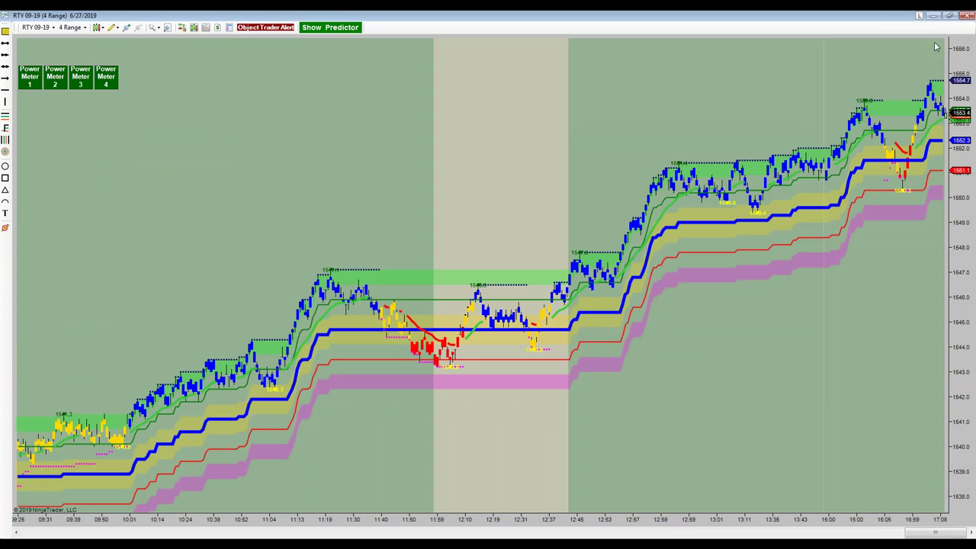
left_click_drag(346, 203, 719, 224)
left_click_drag(383, 202, 679, 219)
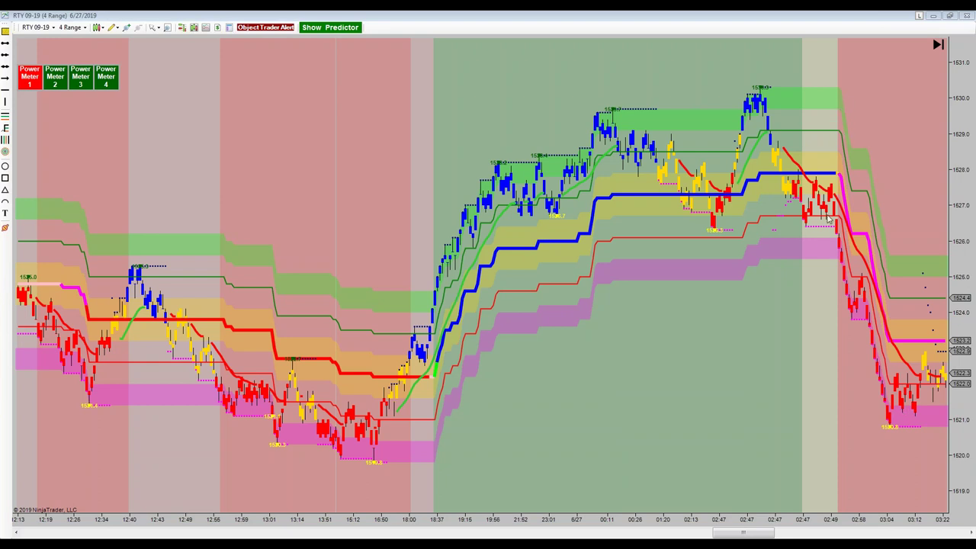
left_click(4, 101)
key("Escape")
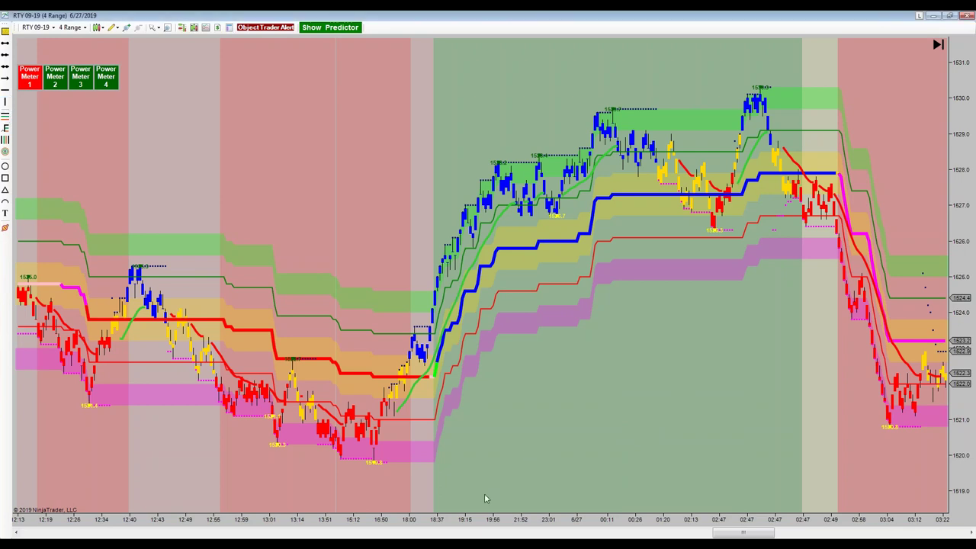
left_click(5, 101)
key("Escape")
left_click(572, 496)
left_click_drag(573, 497, 577, 495)
double_click(577, 491)
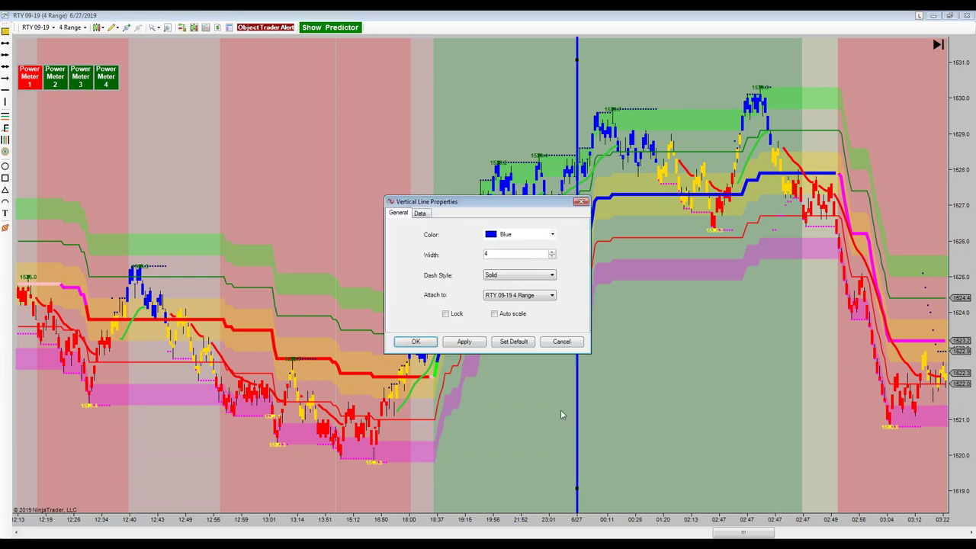
left_click(564, 344)
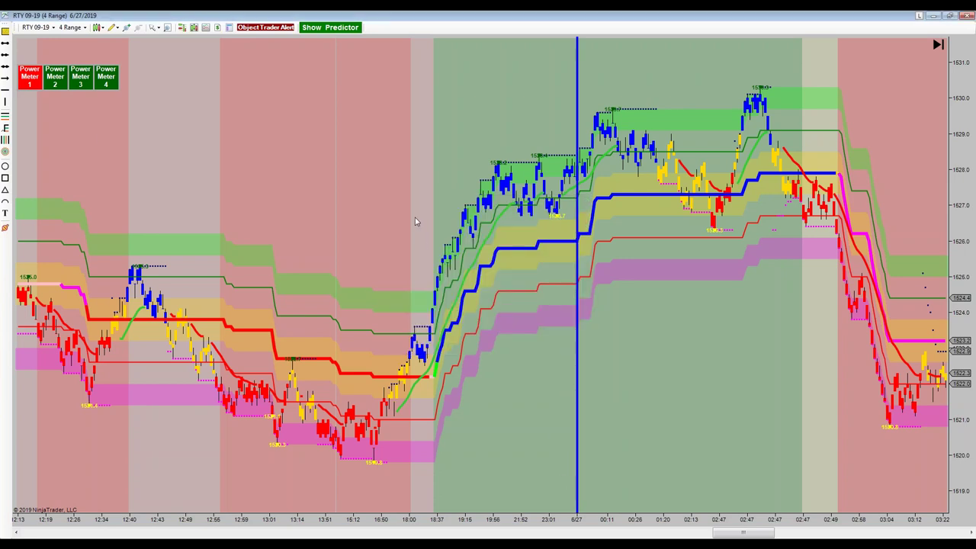
Draw two horizontal arrows, one ending at the vertical line near 1530 and one from that line to the start of the following red zone.
left_click(5, 79)
left_click(294, 99)
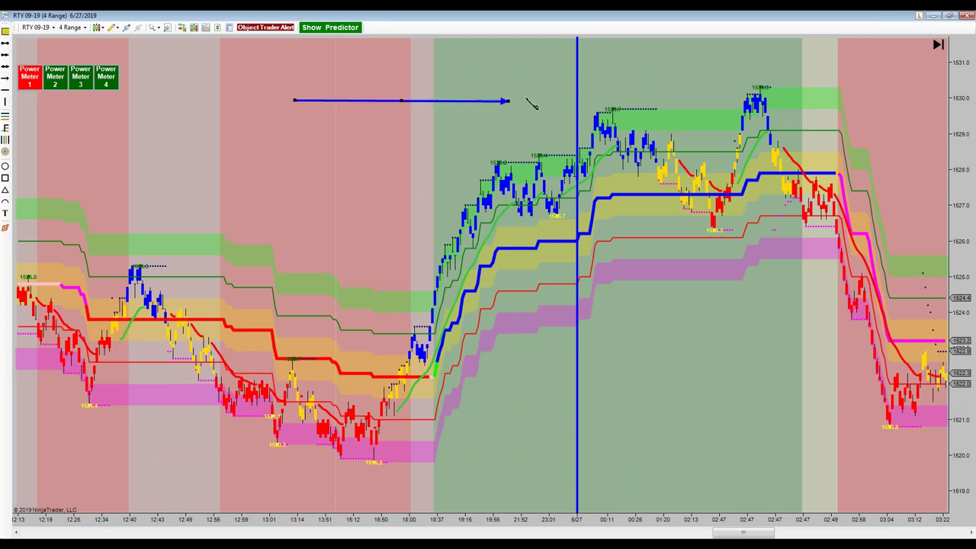
left_click(575, 100)
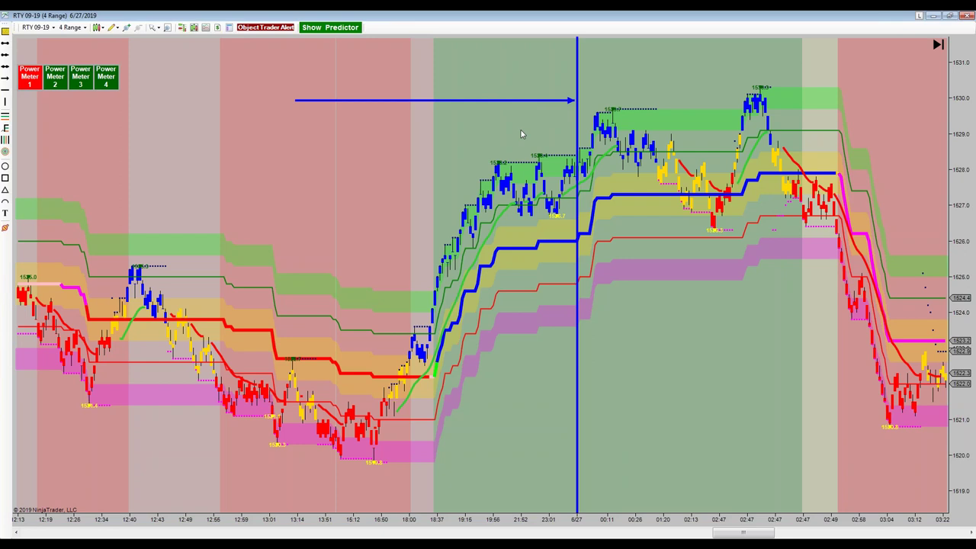
left_click(6, 80)
left_click_drag(577, 53, 839, 55)
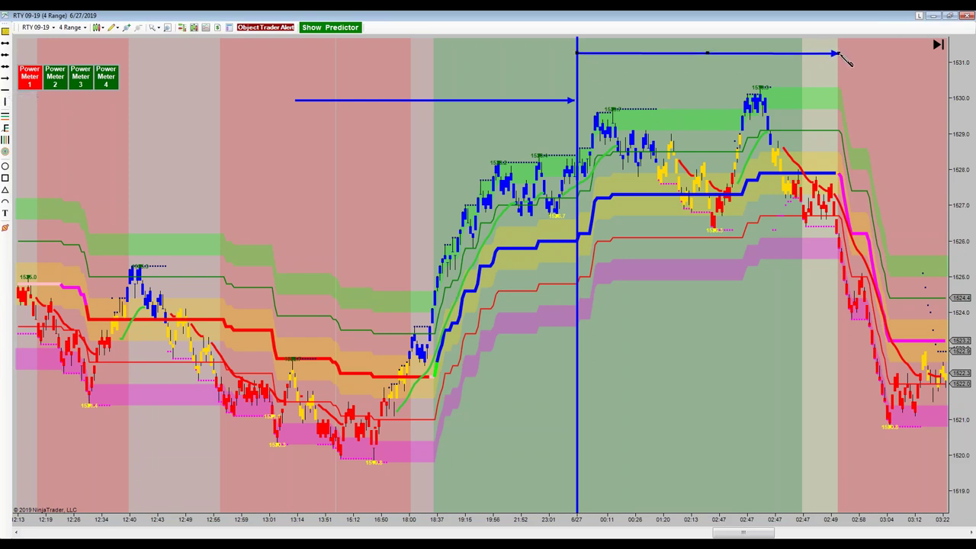
left_click(838, 80)
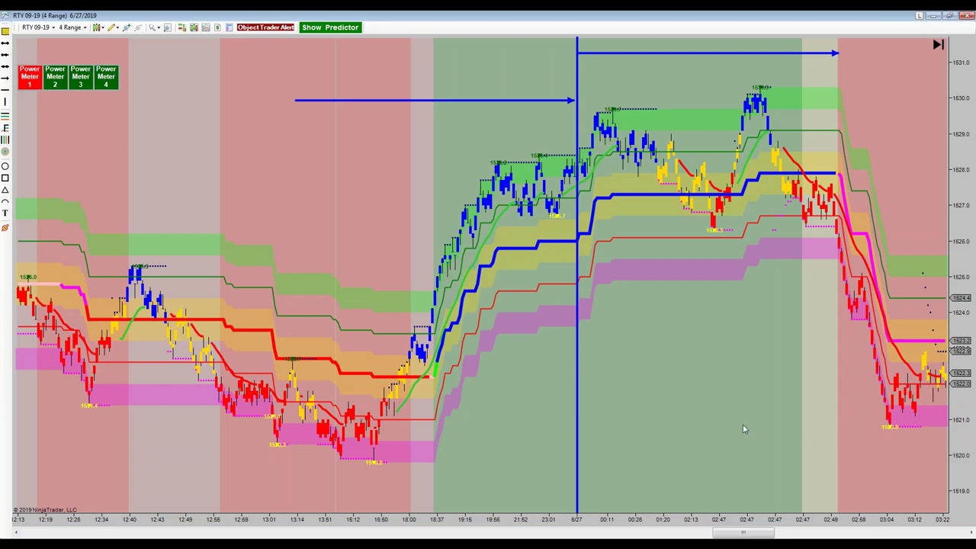
mouse_move(746, 419)
left_mouse_down()
mouse_move(766, 425)
mouse_move(748, 421)
left_mouse_up()
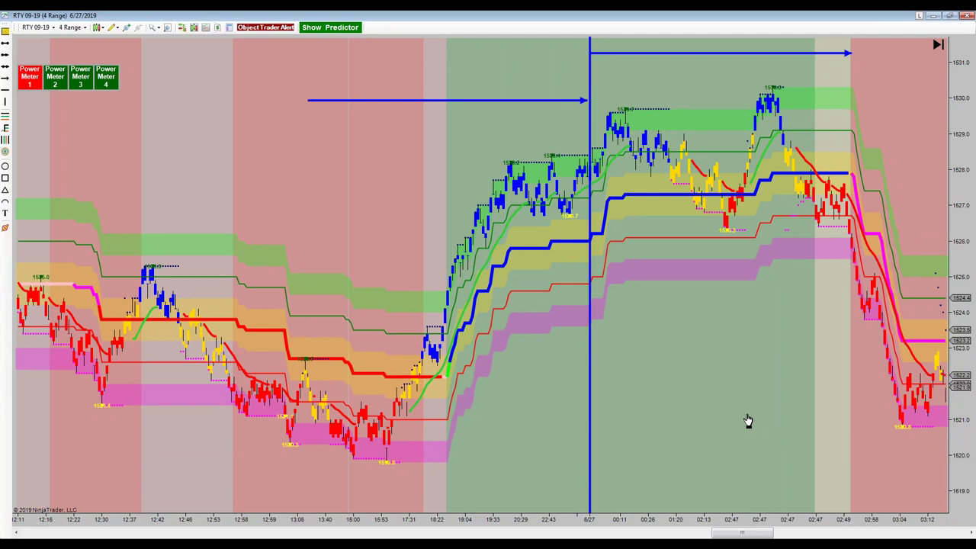
scroll(766, 522, "down", 2)
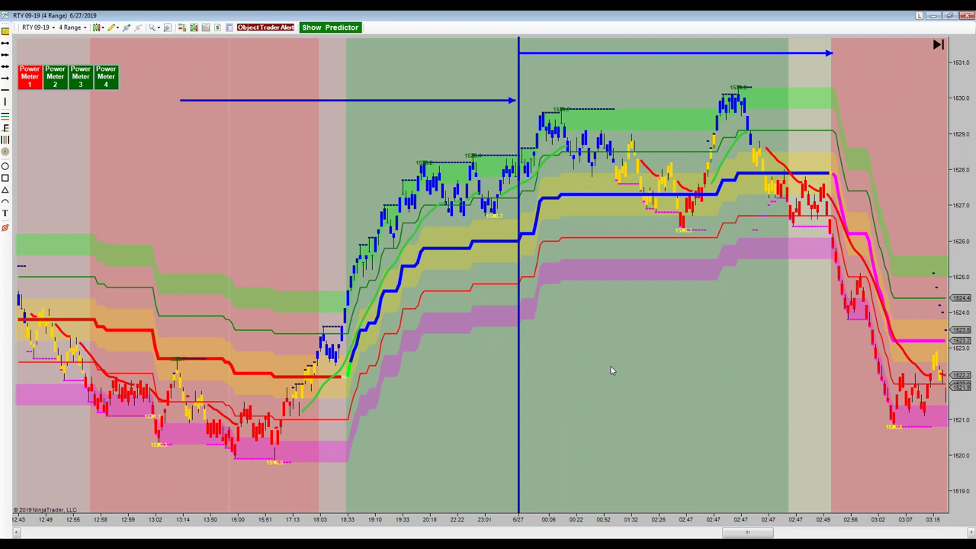
scroll(648, 360, "down", 3)
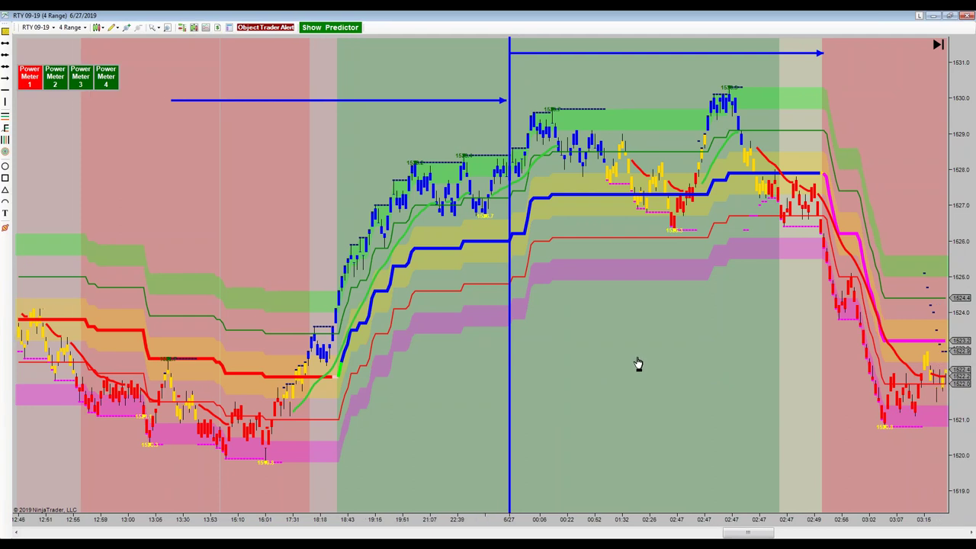
scroll(672, 370, "down", 4)
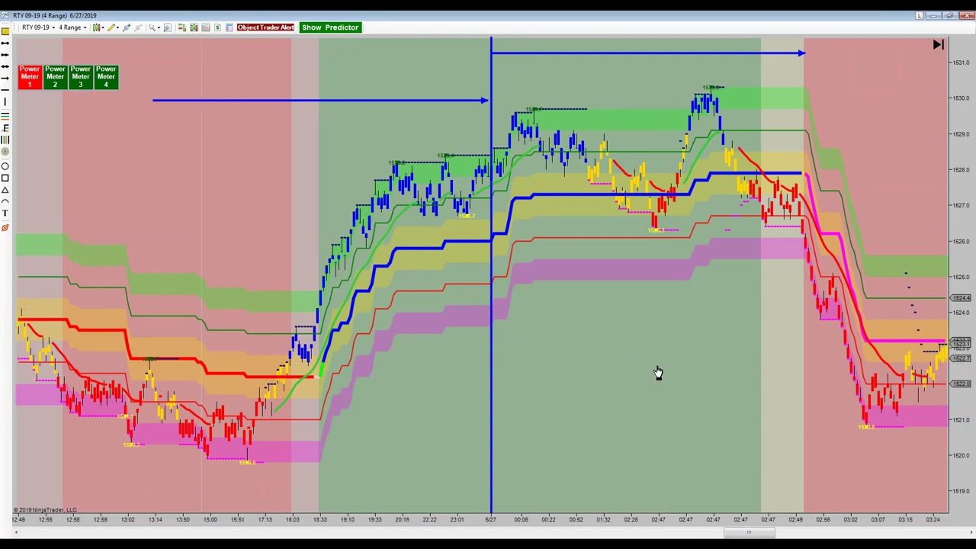
Draw a downward arrow beside the steep price drop, from about 1526.3 before the red zone to about 1520.6 near 03:04.
scroll(678, 371, "down", 3)
scroll(678, 374, "down", 1)
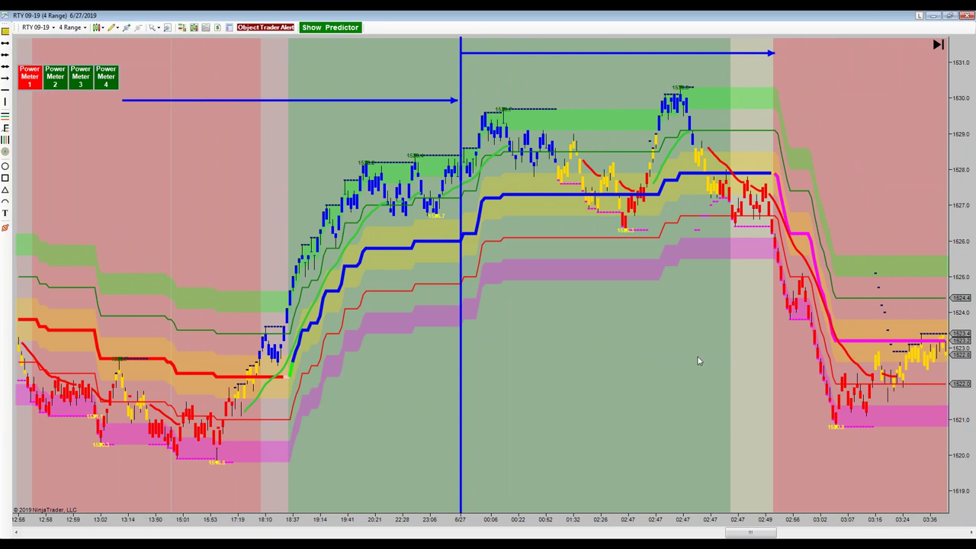
scroll(697, 361, "down", 4)
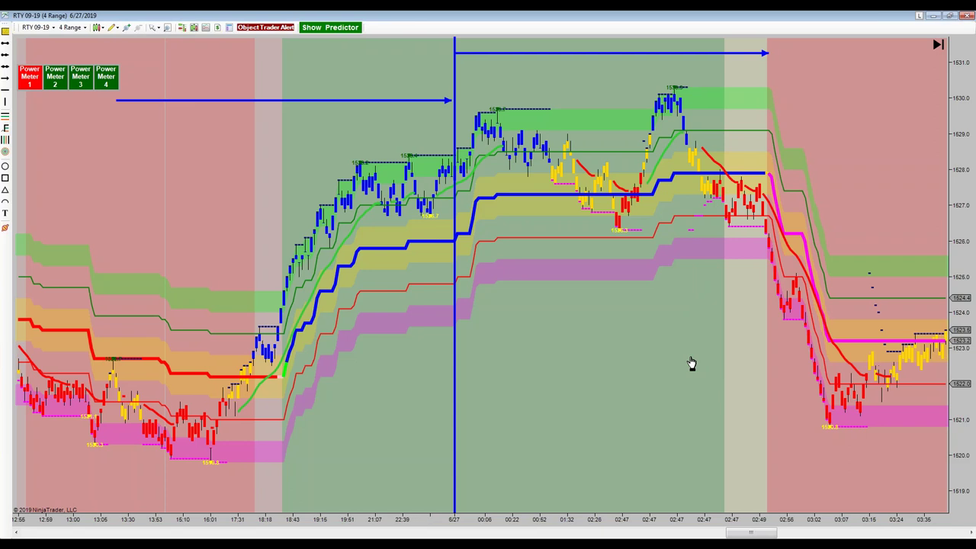
scroll(696, 364, "up", 4)
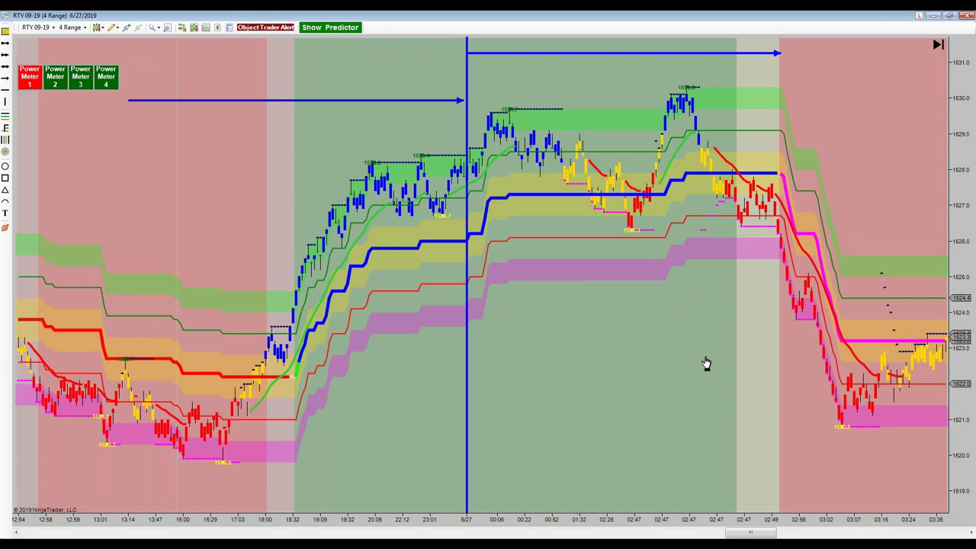
mouse_move(705, 355)
left_mouse_down()
mouse_move(684, 365)
mouse_move(697, 361)
left_mouse_up()
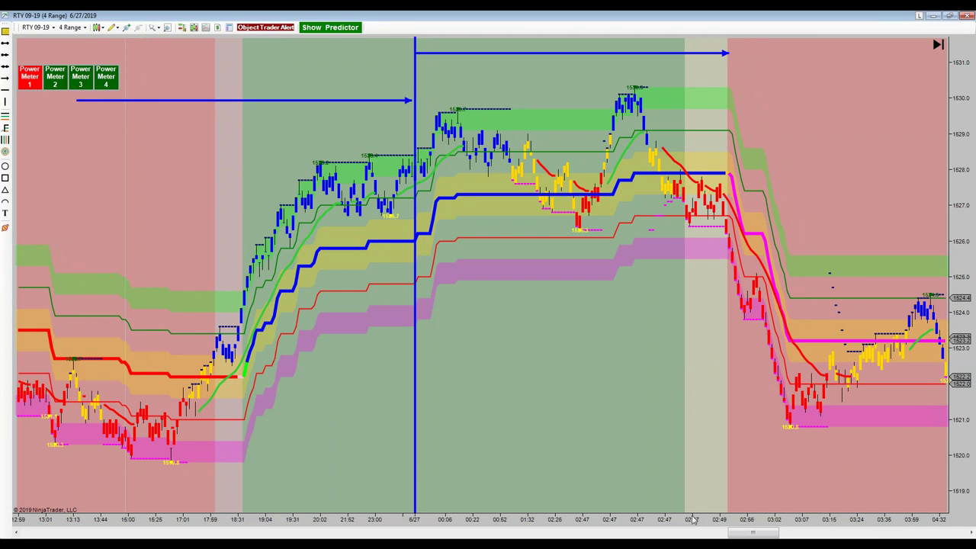
left_click_drag(688, 520, 680, 521)
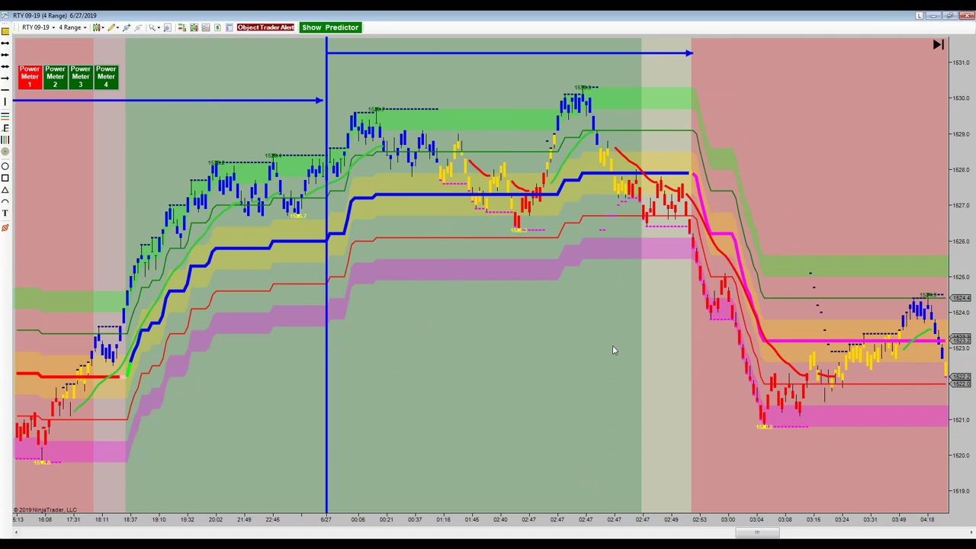
mouse_move(613, 350)
left_mouse_down()
mouse_move(601, 356)
mouse_move(621, 351)
mouse_move(608, 352)
mouse_move(611, 362)
left_mouse_up()
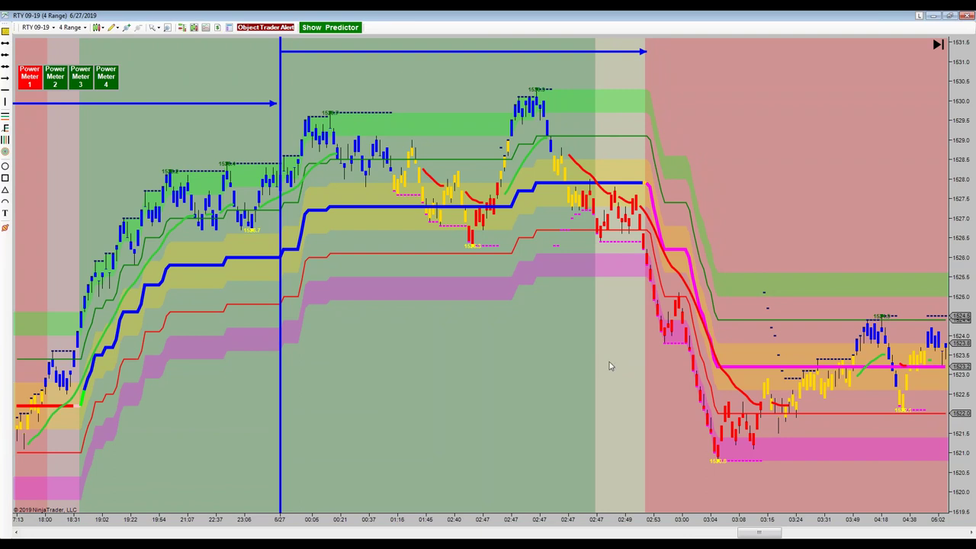
left_click_drag(608, 364, 577, 376)
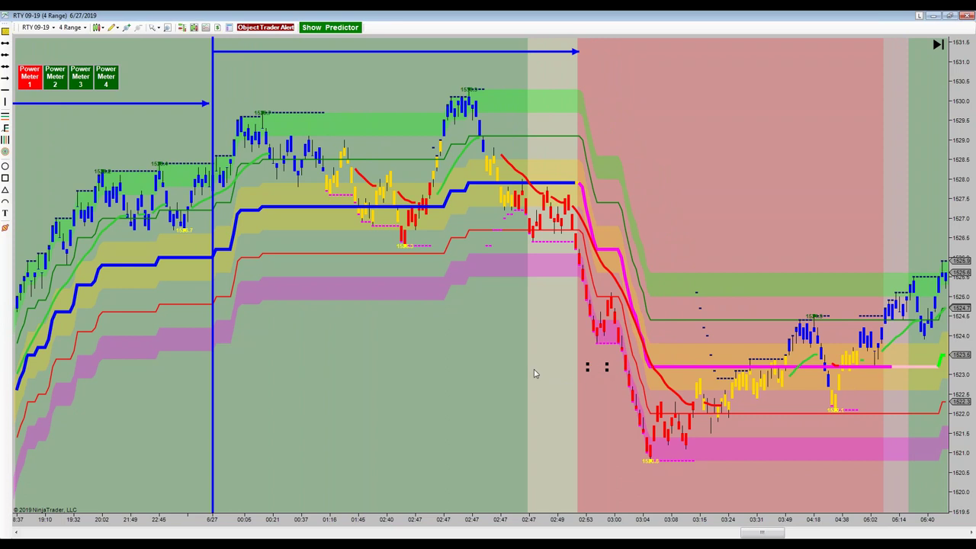
left_click_drag(512, 340, 505, 343)
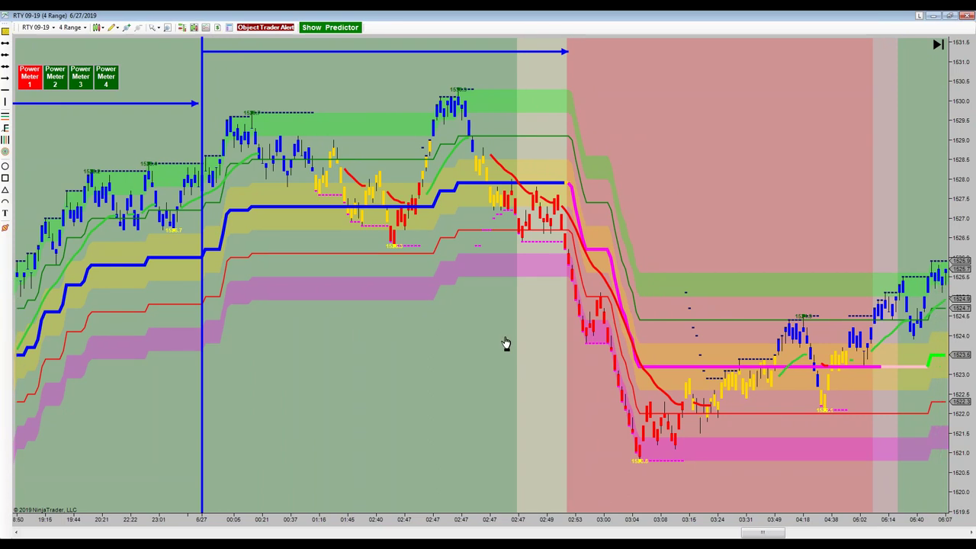
left_click_drag(505, 342, 486, 350)
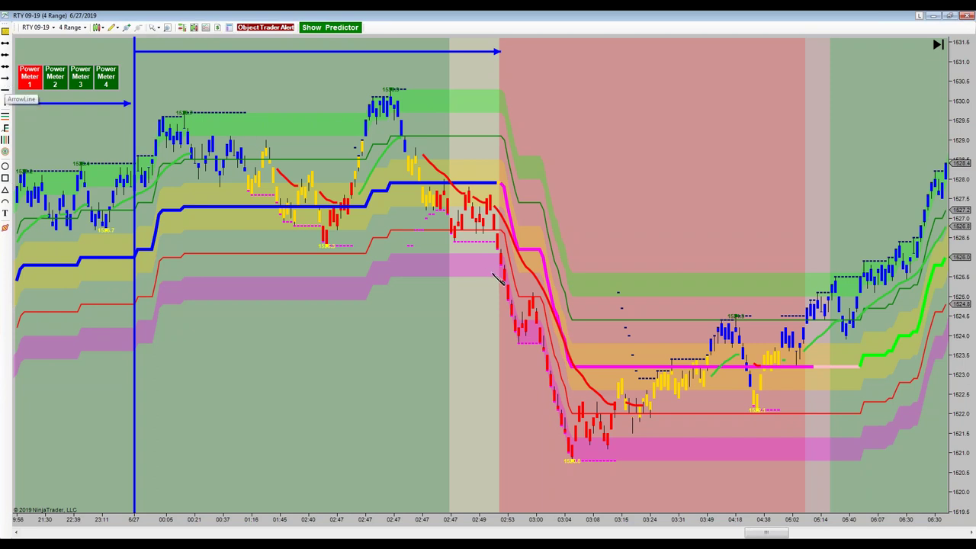
left_click(478, 241)
left_click(569, 467)
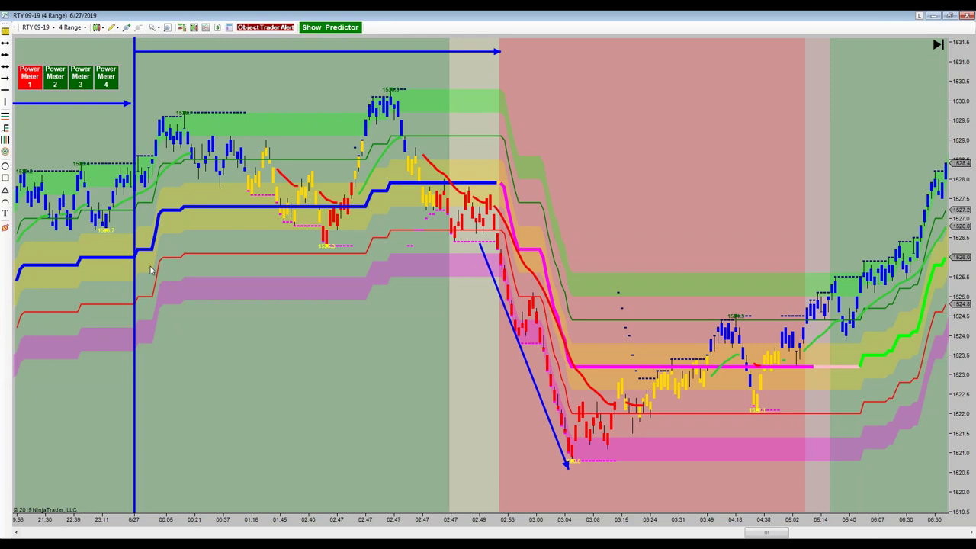
Draw two rectangles over the yellow bars in the red zone, one at about 03:15–03:24 and one at about 03:24–03:49.
left_click(6, 180)
left_click_drag(626, 393, 657, 419)
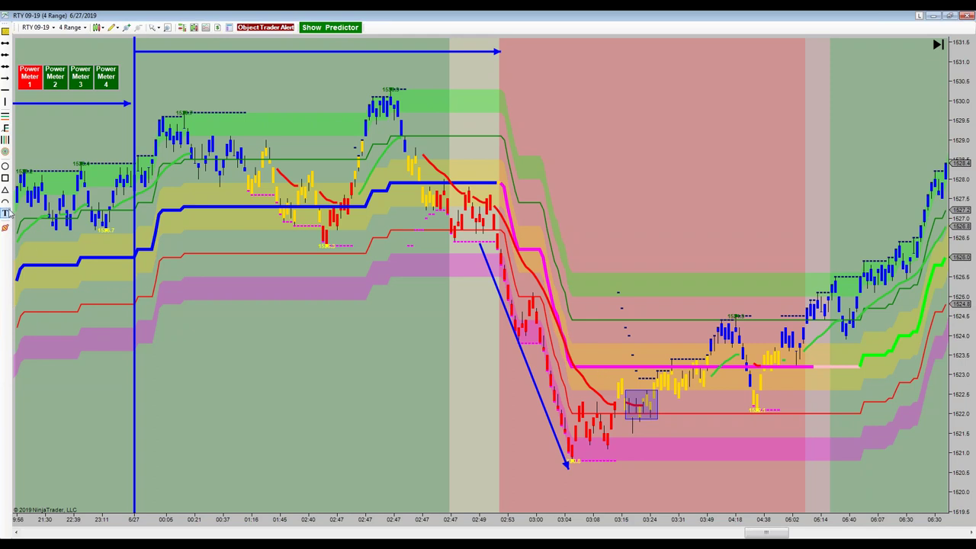
left_click(5, 178)
left_click(653, 368)
left_click(703, 400)
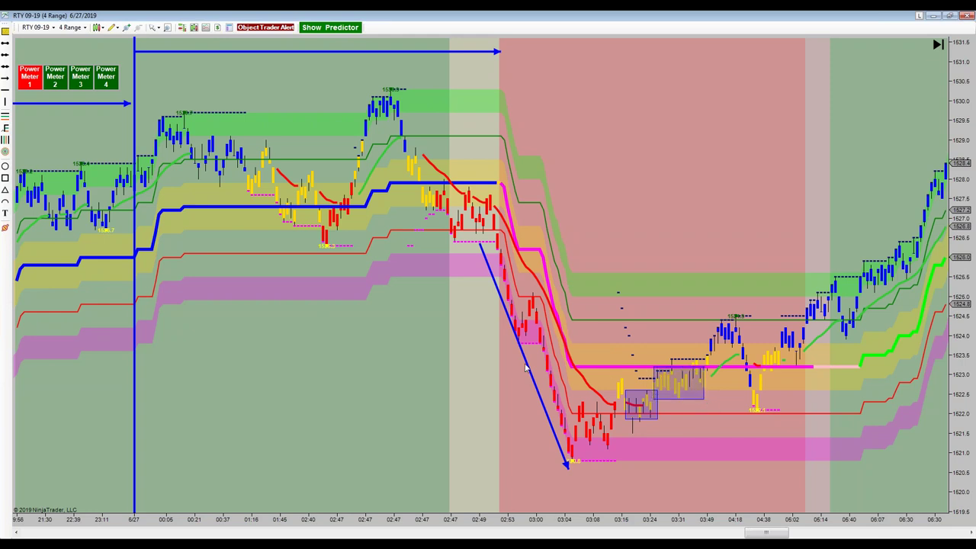
Draw three more rectangles: over the dots above 03:15, above the bars just before 03:49, and over the blue bars around 04:18.
left_click(6, 178)
mouse_move(625, 346)
left_mouse_down()
mouse_move(653, 379)
mouse_move(647, 389)
left_mouse_up()
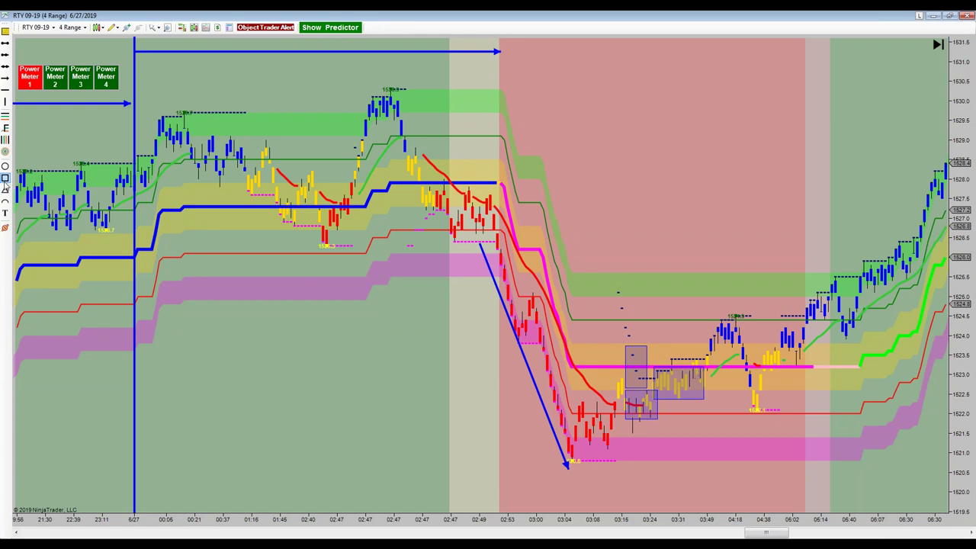
left_click(684, 321)
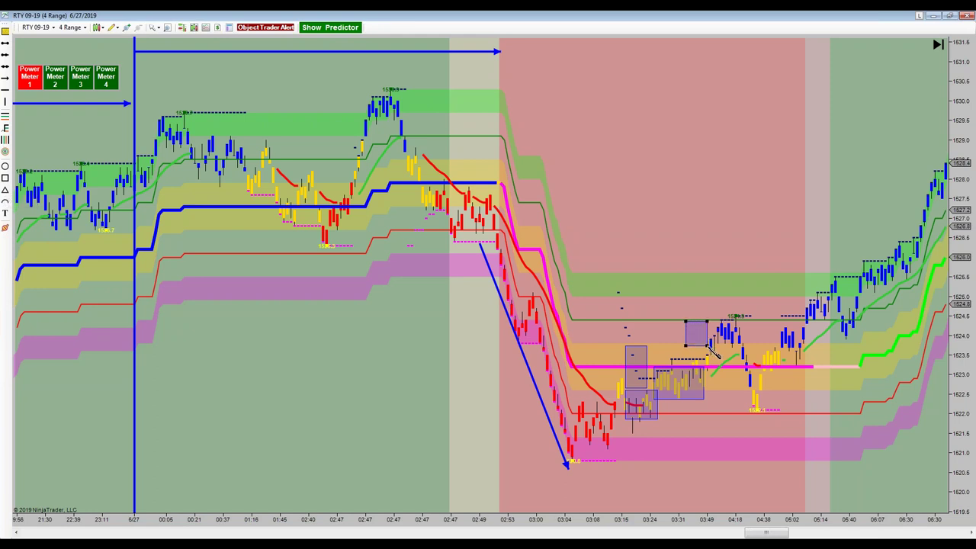
left_click(707, 346)
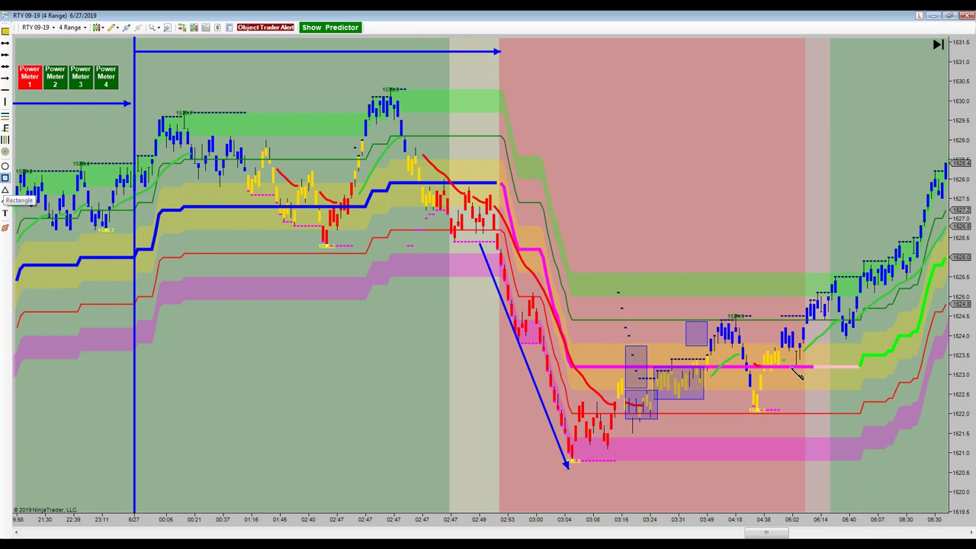
left_click(712, 319)
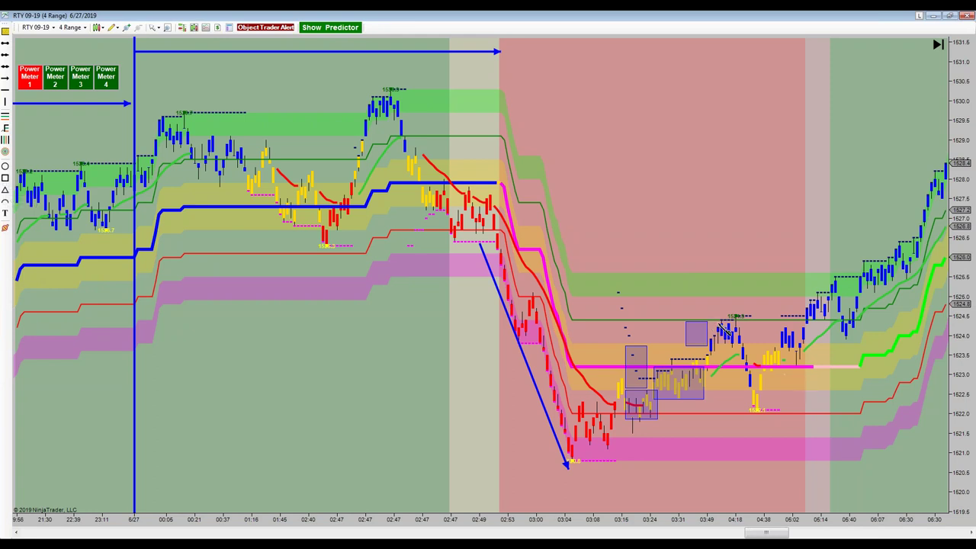
left_click(752, 352)
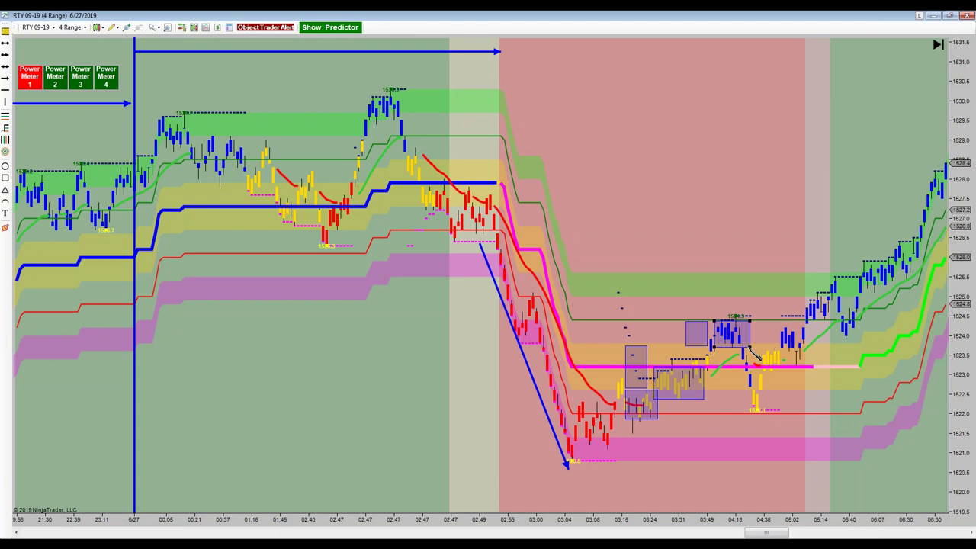
Review the trade alert list, and draw a downward arrow from the blue bars at 04:18 to the red line near 1522.0.
left_click(245, 31)
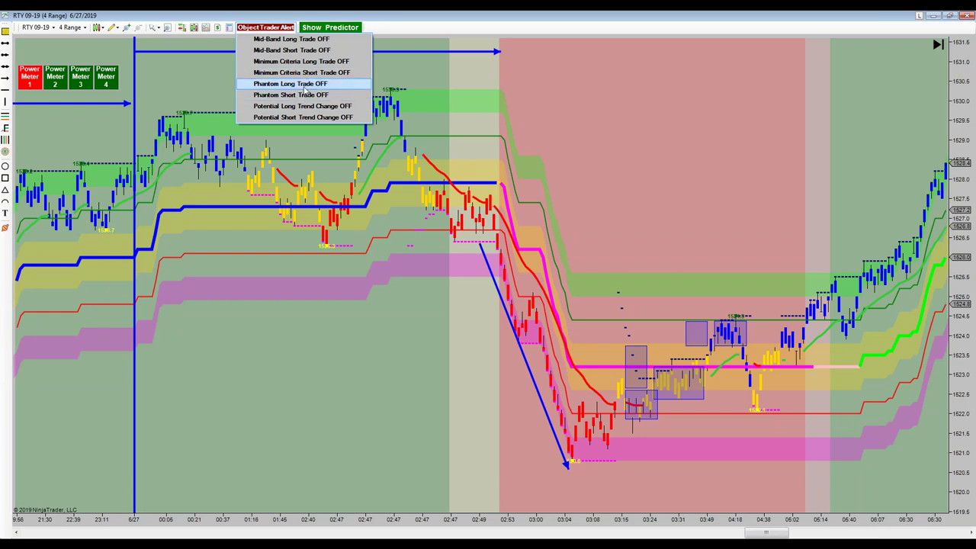
left_click(440, 104)
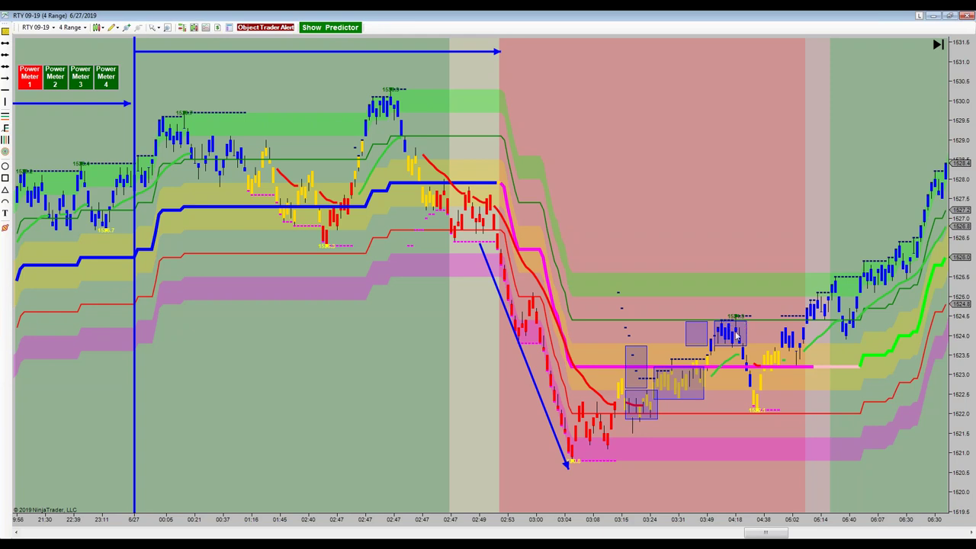
left_click(5, 78)
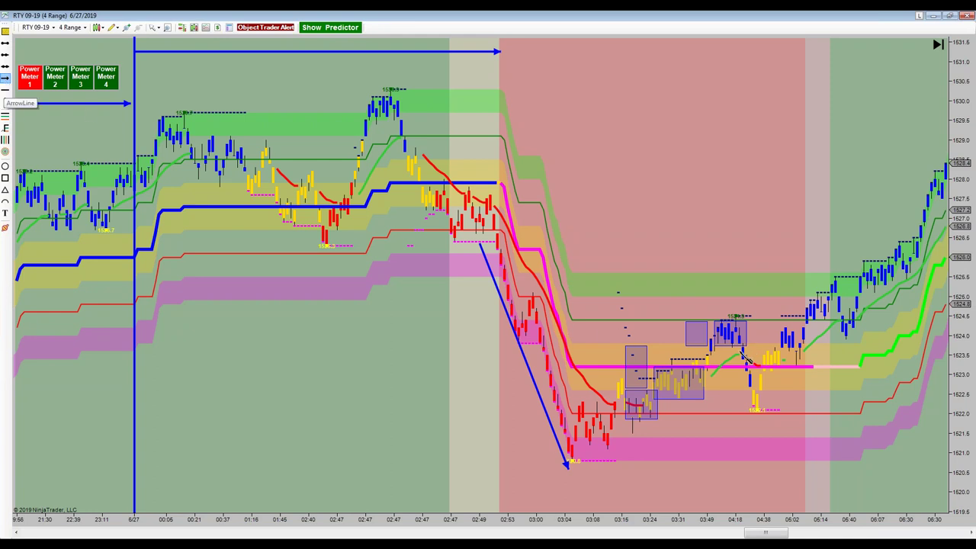
left_click(732, 346)
left_click(744, 411)
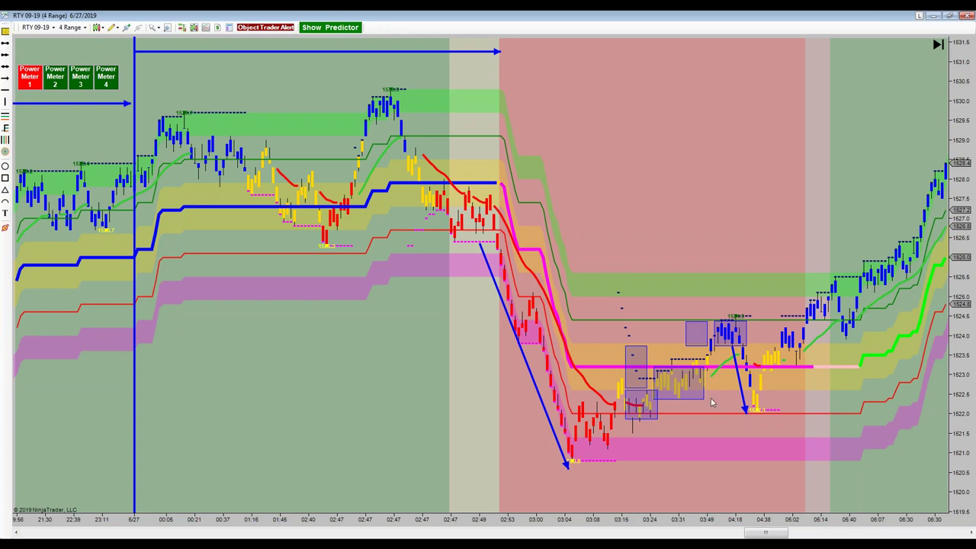
Raise the 03:24–03:49 rectangle's lower edge to about 1522.5, and draw rectangles over the green-zone pullback bars near 01:46 and the later 02:47 mark.
left_click_drag(706, 402, 706, 399)
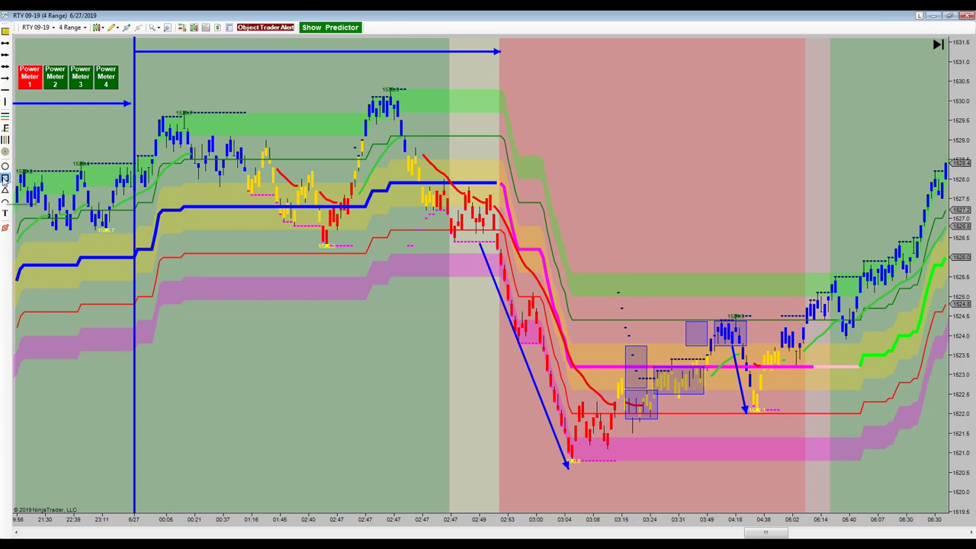
left_click_drag(273, 201, 304, 226)
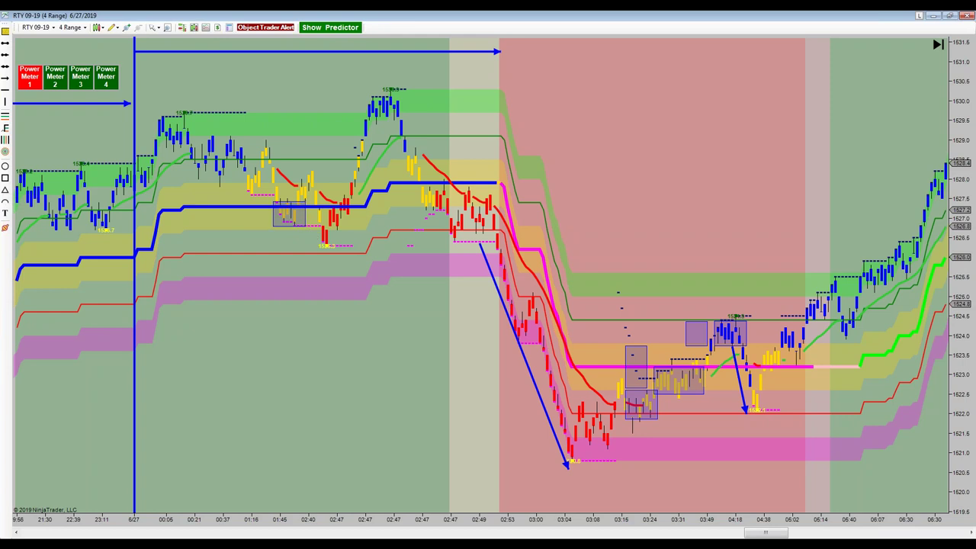
left_click(4, 178)
left_click_drag(415, 183, 455, 216)
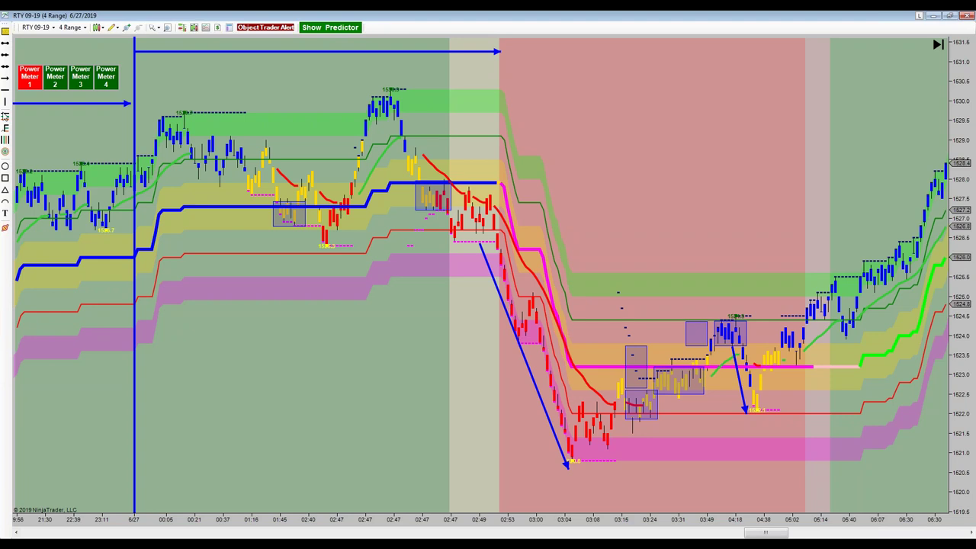
Draw an upward arrow from the magenta line near 1523.2 to about 1525.5 at the end of the red zone.
left_click(5, 77)
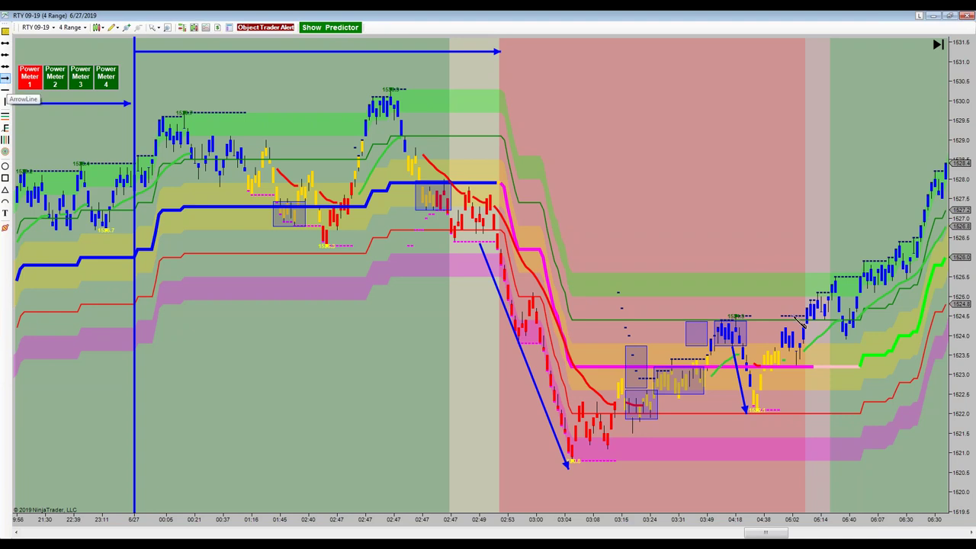
left_click(753, 366)
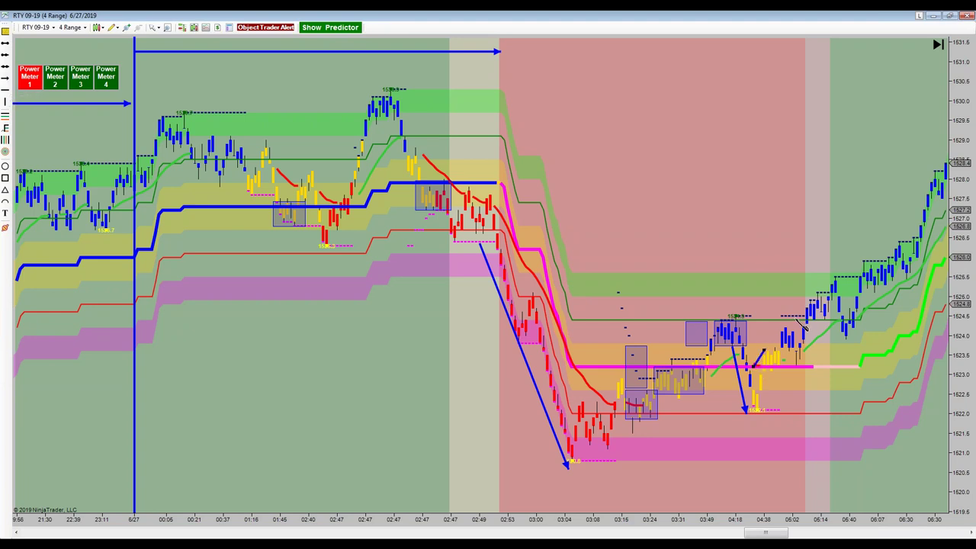
left_click(822, 278)
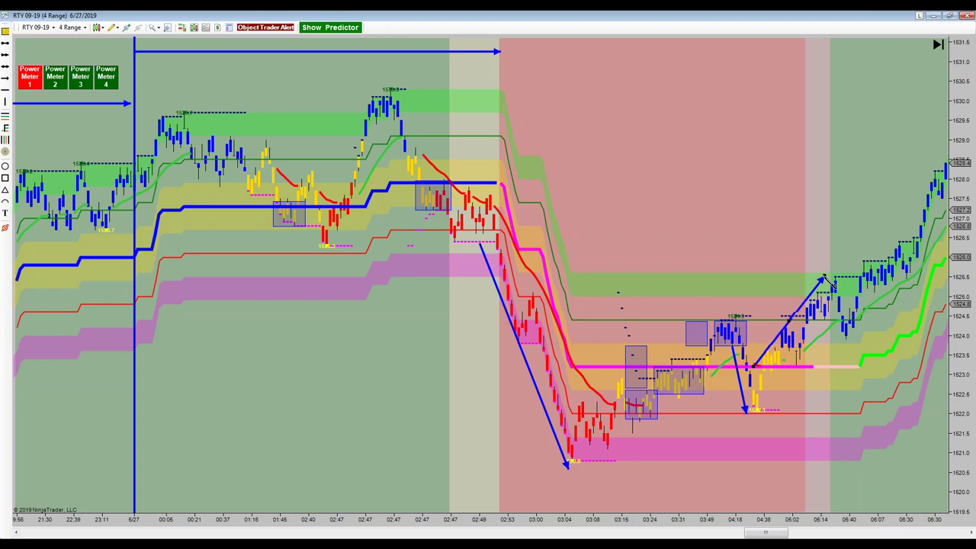
left_click(822, 288)
Start a text annotation in the upper part of the red zone with the heading "Trend Changes:".
left_click(5, 214)
left_click(666, 122)
left_click_drag(560, 160, 527, 96)
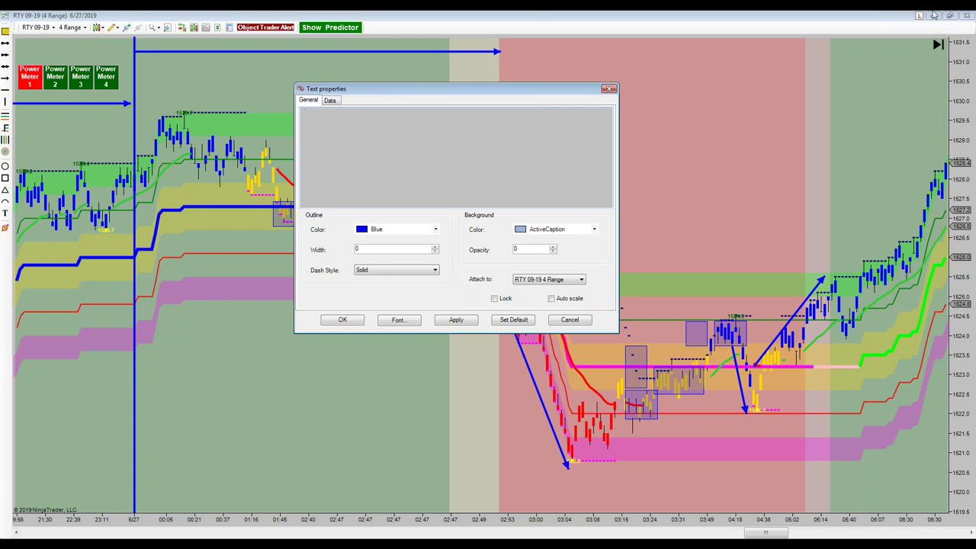
type("Down")
key("BackSpace")
key("BackSpace")
key("BackSpace")
key("BackSpace")
type("Trtend")
key("BackSpace")
key("BackSpace")
key("BackSpace")
key("BackSpace")
type("end Changes --")
key("BackSpace")
key("BackSpace")
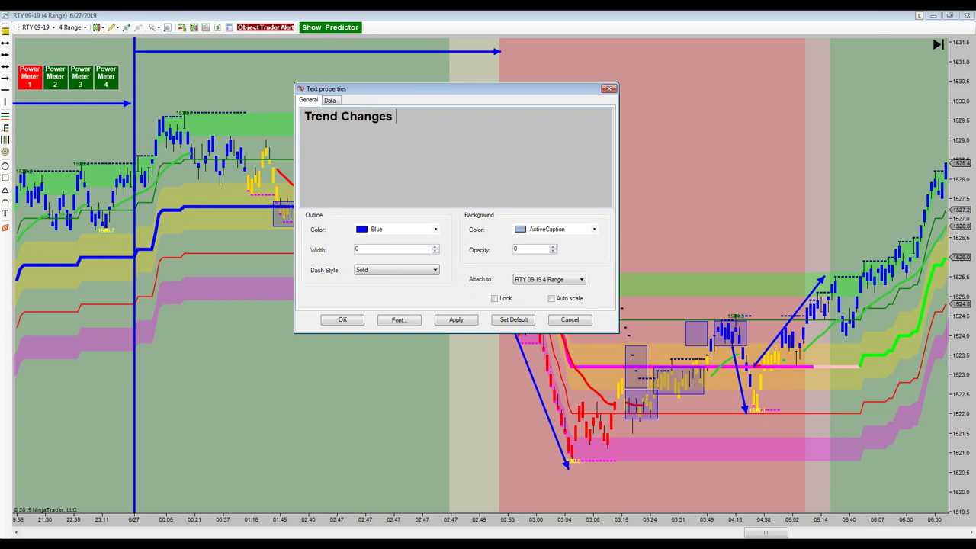
type(":")
key("Return")
Add the line "- Coming out of a downtrend what can happen...?" below the annotation's heading, followed by a second dash item.
type("- ")
type("Downtr")
type("ned")
key("BackSpace")
key("BackSpace")
key("BackSpace")
key("BackSpace")
key("BackSpace")
key("BackSpace")
key("BackSpace")
key("BackSpace")
key("BackSpace")
type("Coming")
type("out of a d")
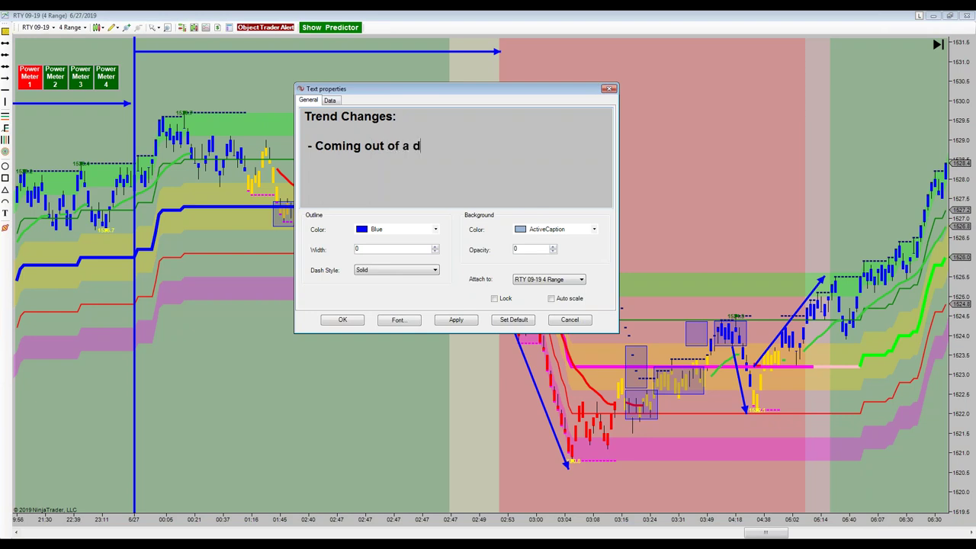
type("owntrend what ")
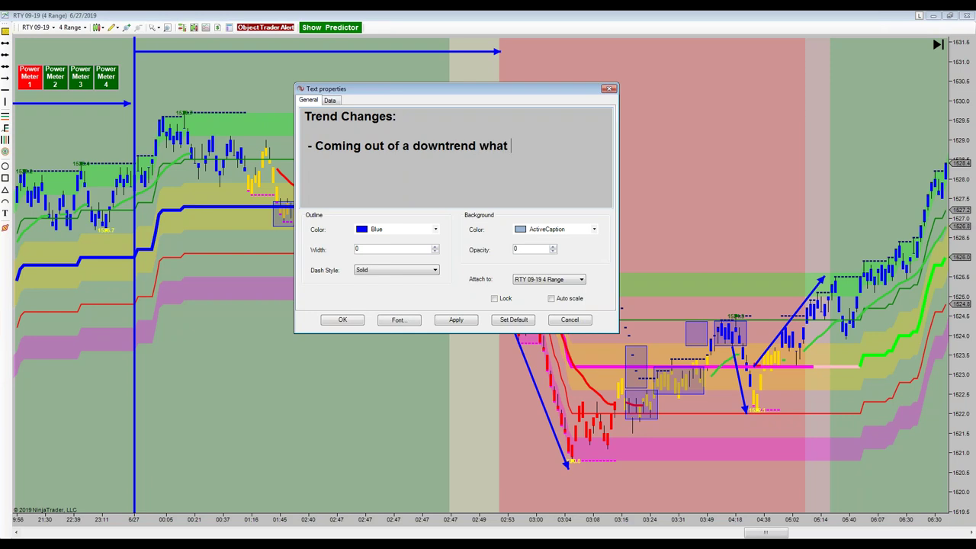
type("can happen...?")
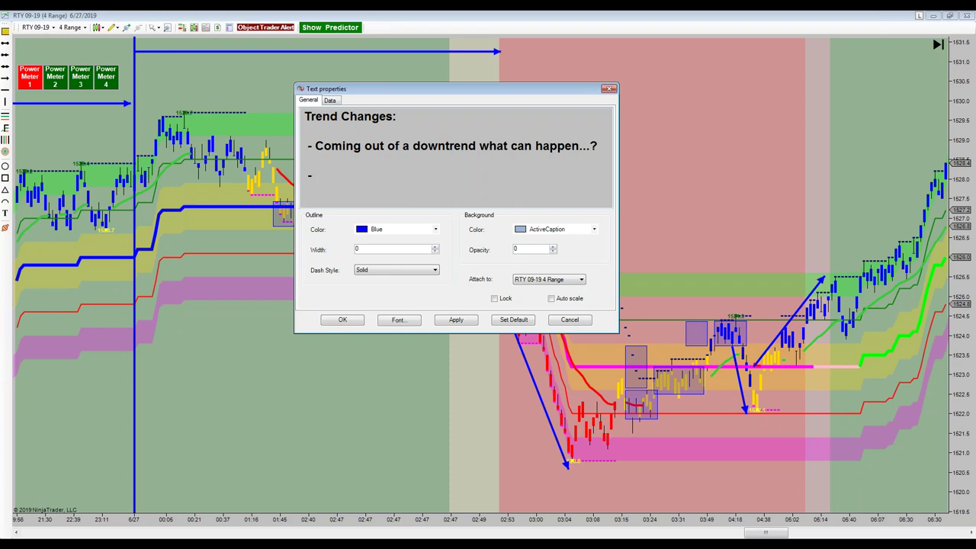
Reformat the annotation by removing the question's dash and the blank lines, and add empty items numbered "1)" and "2)" below the question.
left_click_drag(544, 91, 325, 128)
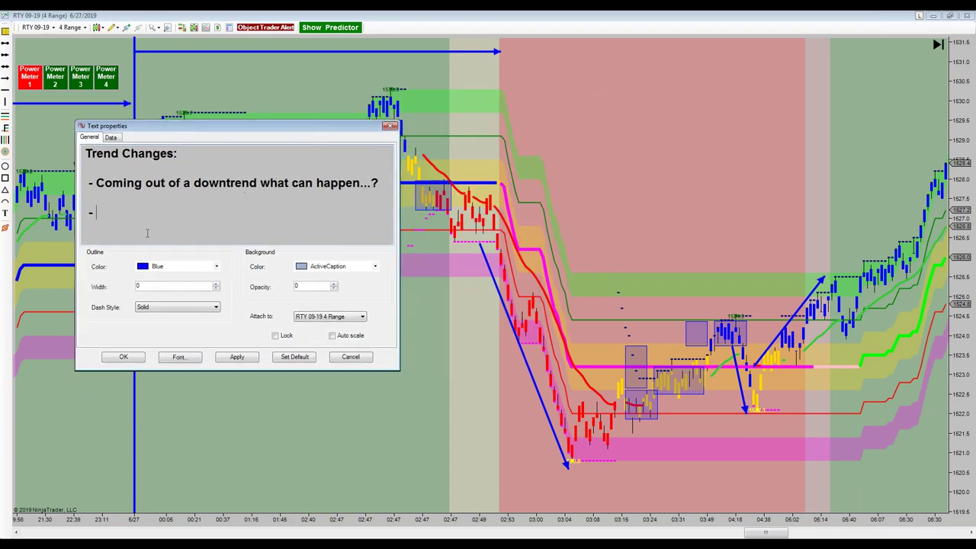
left_click(88, 183)
key("Delete")
key("Delete")
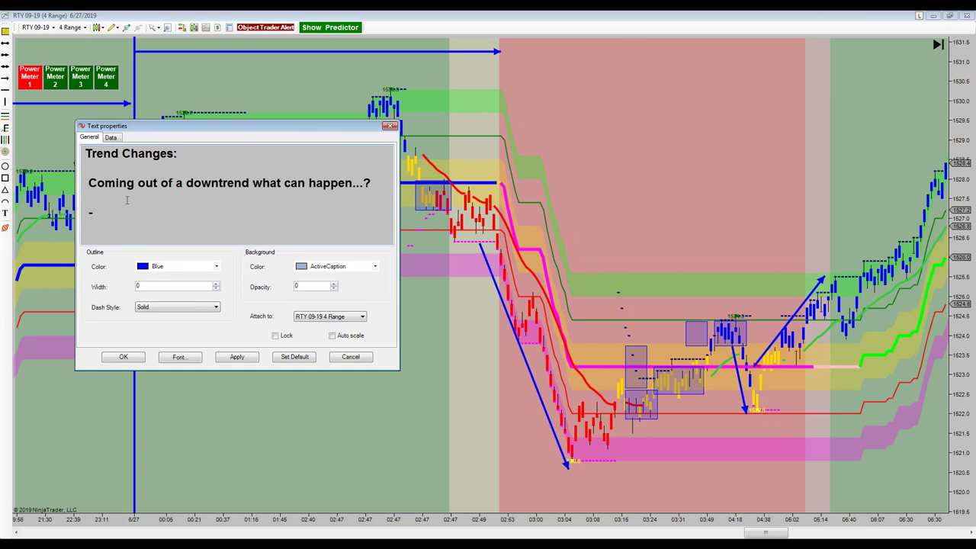
type("1)")
key("Down")
key("BackSpace")
type("2)")
left_click(130, 167)
key("BackSpace")
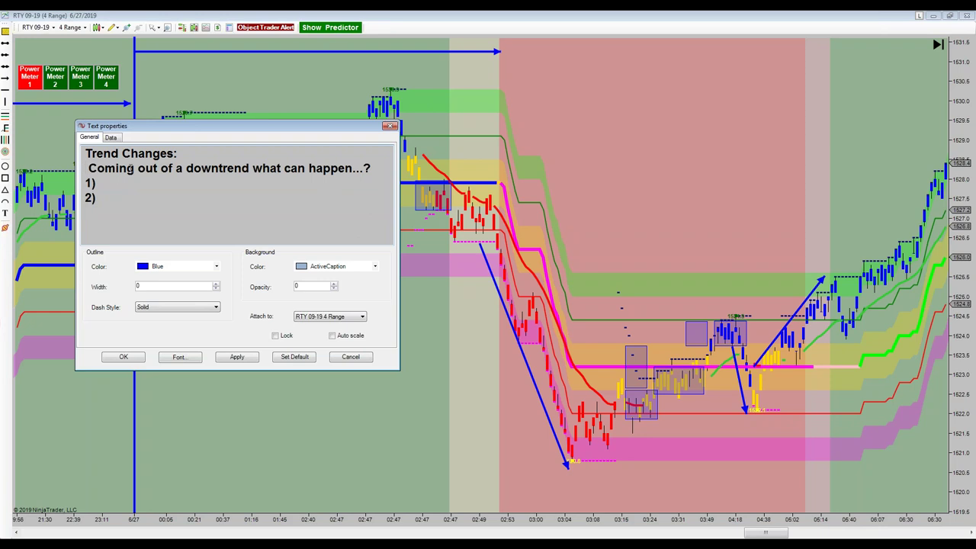
Remove the leading space before the annotation's question and insert a blank line below it.
key("Delete")
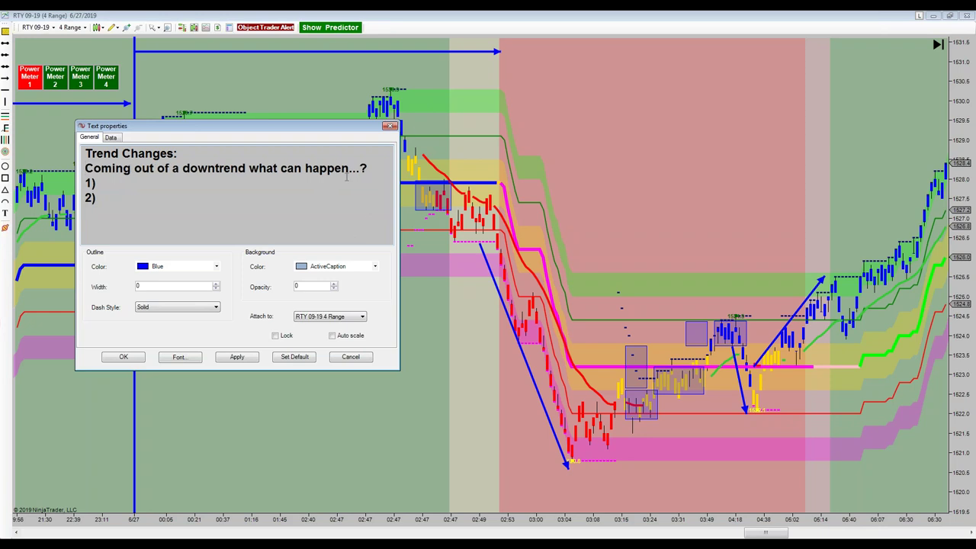
left_click(372, 165)
key("Return")
Fill in item 1) of the annotation with "Change into an uptrend".
left_click(121, 200)
type("Change ")
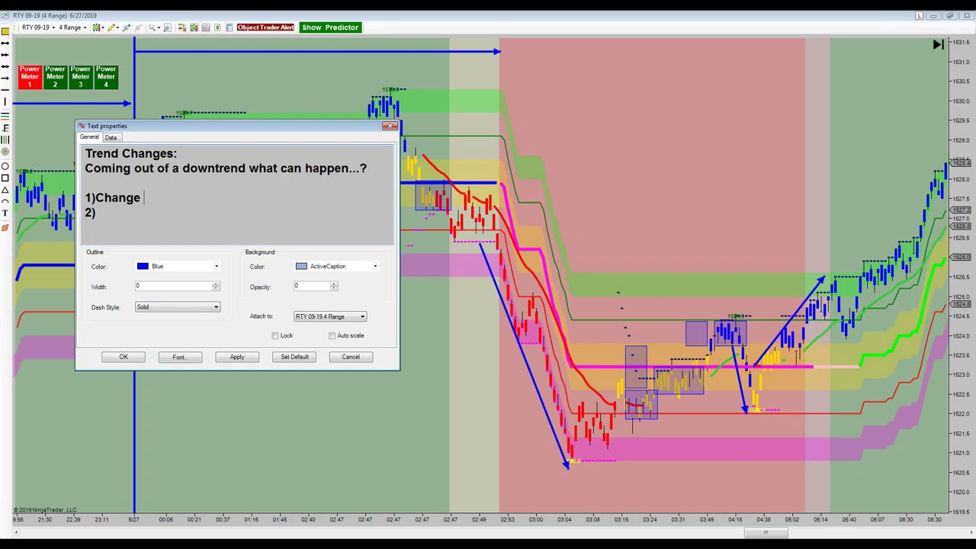
type("into")
type(" an ")
type("uptrned")
key("BackSpace")
key("BackSpace")
key("BackSpace")
key("BackSpace")
type("rend")
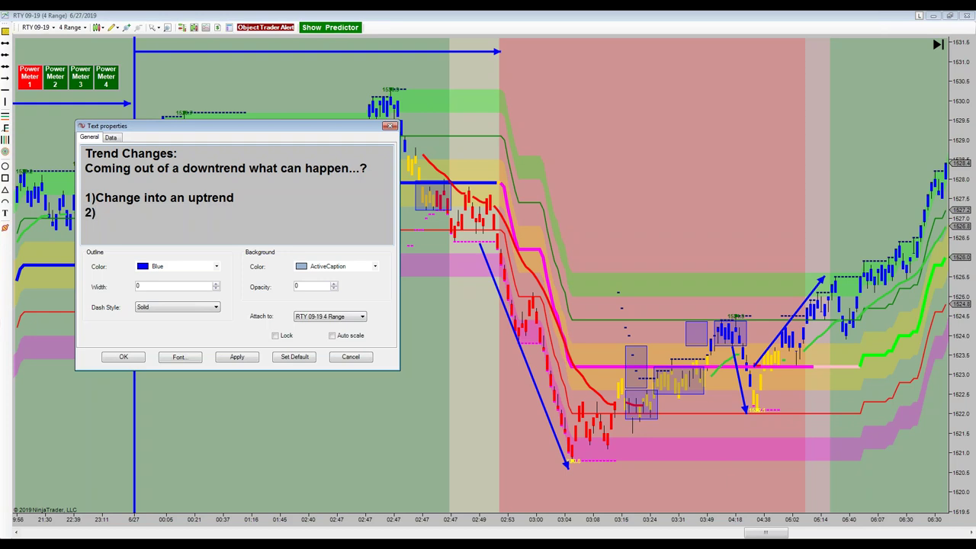
Fill in item 2) of the annotation with "Change into sideways/rangebound".
type("Change into side")
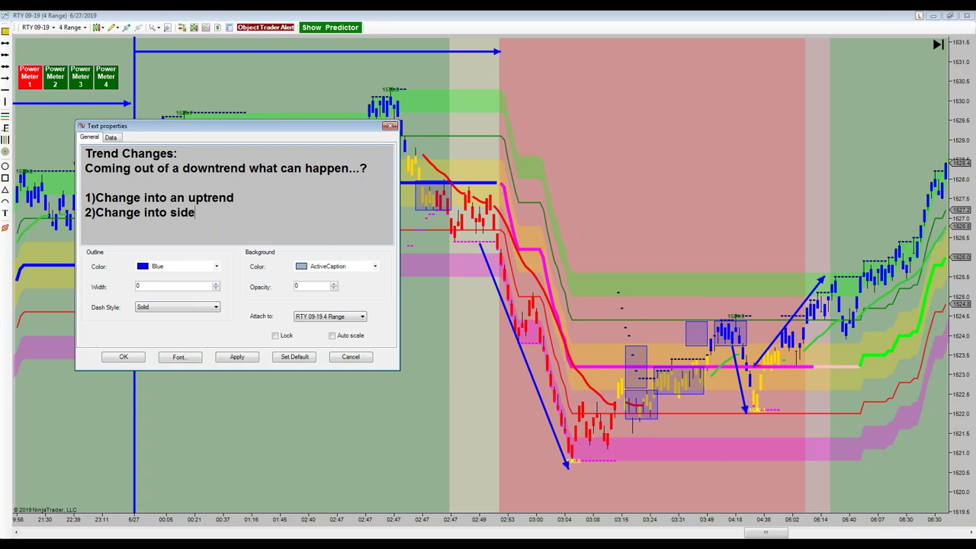
type("ways/r")
key("BackSpace")
key("BackSpace")
type("rangebouynbd")
key("BackSpace")
key("BackSpace")
key("BackSpace")
key("BackSpace")
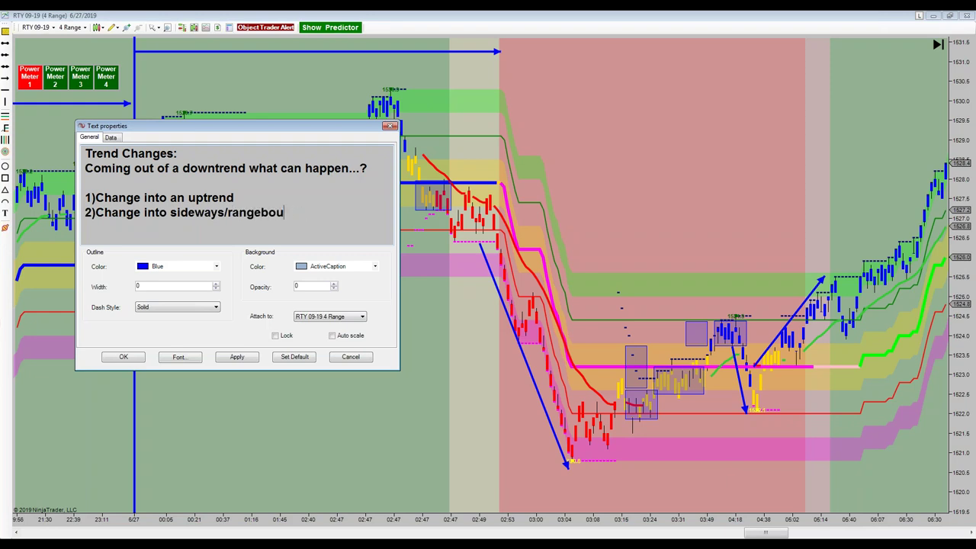
type("nd")
Insert a space after both item numbers and place the finished annotation higher in the red zone, with its heading at about 1530.3.
left_click(96, 197)
left_click(96, 213)
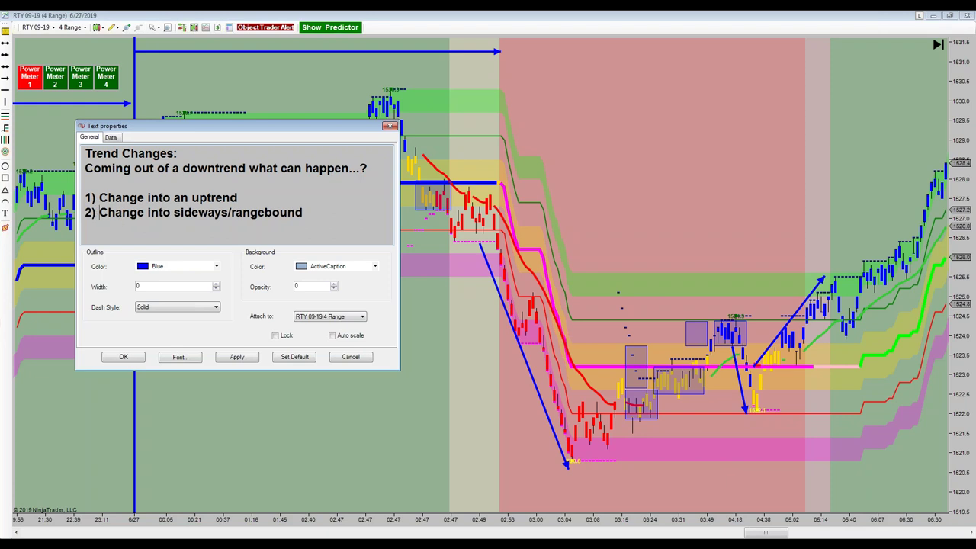
left_click(126, 358)
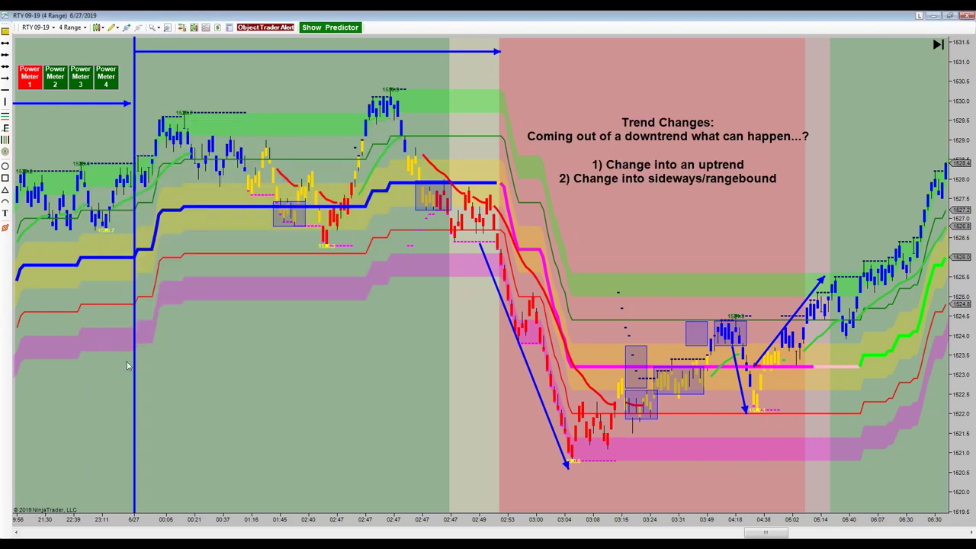
left_click_drag(686, 211, 668, 84)
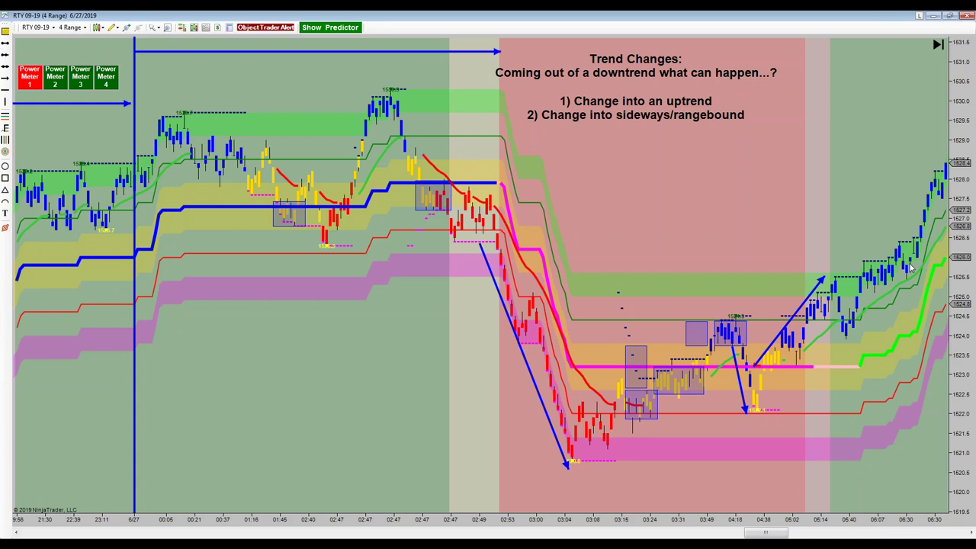
left_click_drag(632, 78, 688, 107)
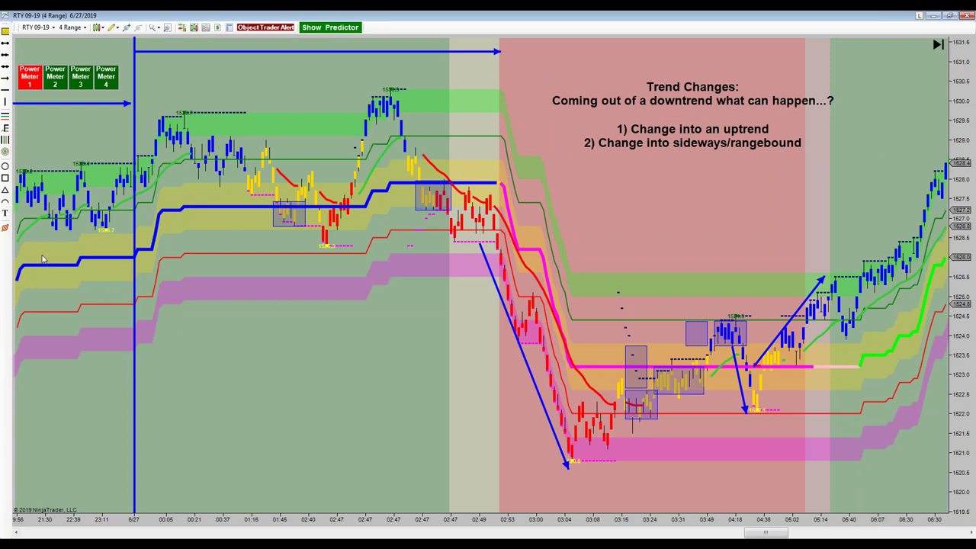
Draw rectangles over the 06:40 pullback from about 1524.6 to 1524.0 and below it from about 1523.8 to 1522.6, shifting the upper one slightly earlier.
left_click(5, 179)
left_click(839, 311)
left_click(863, 337)
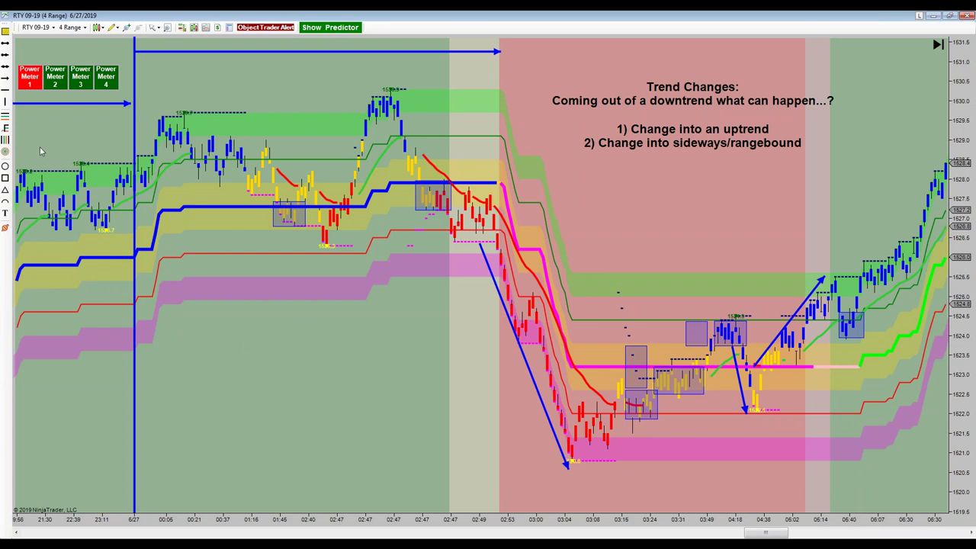
left_click(6, 177)
mouse_move(839, 341)
left_mouse_down()
mouse_move(859, 364)
mouse_move(867, 397)
left_mouse_up()
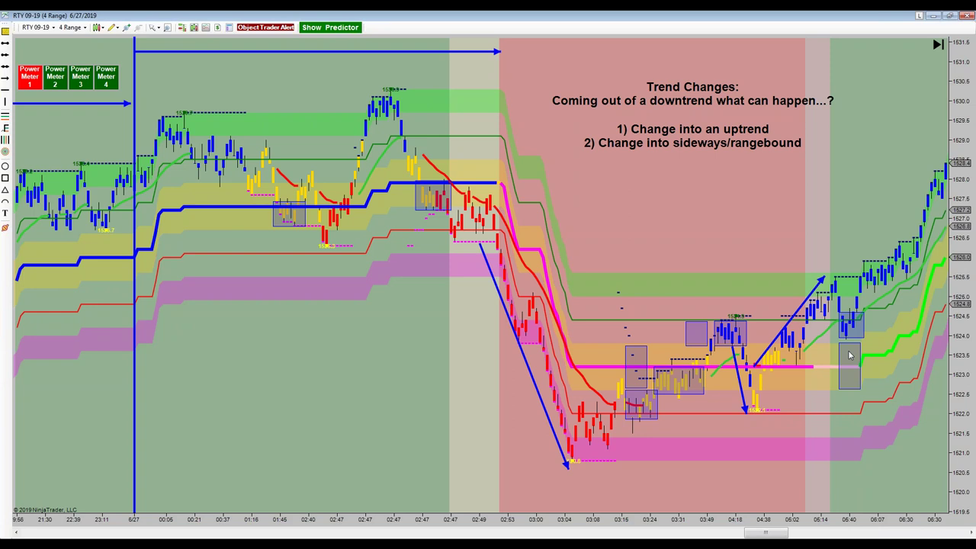
left_click(857, 316)
left_click_drag(855, 312, 851, 313)
Draw a horizontal arrow at about 1524.4 pointing back to the upper rectangle at the 06:40 pullback.
left_click(5, 78)
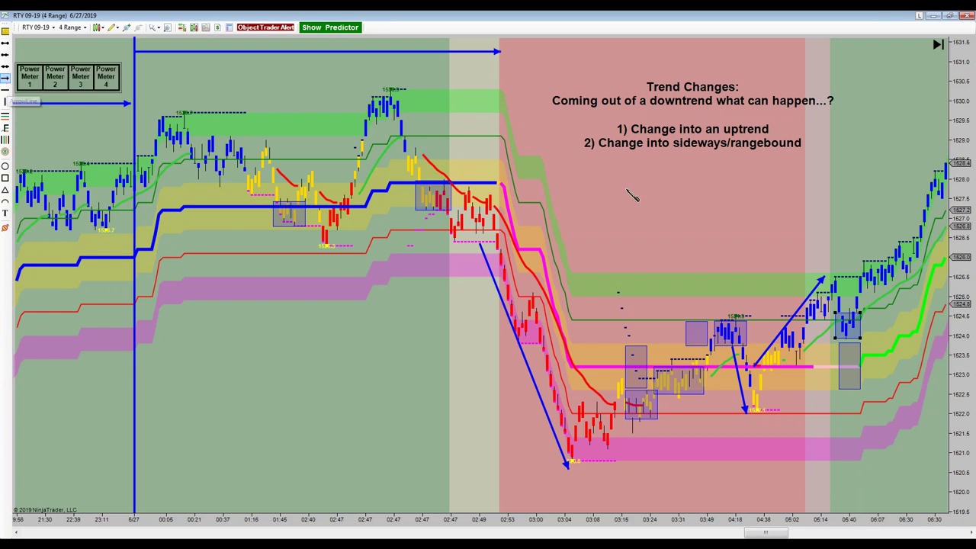
left_click(913, 317)
left_click(867, 317)
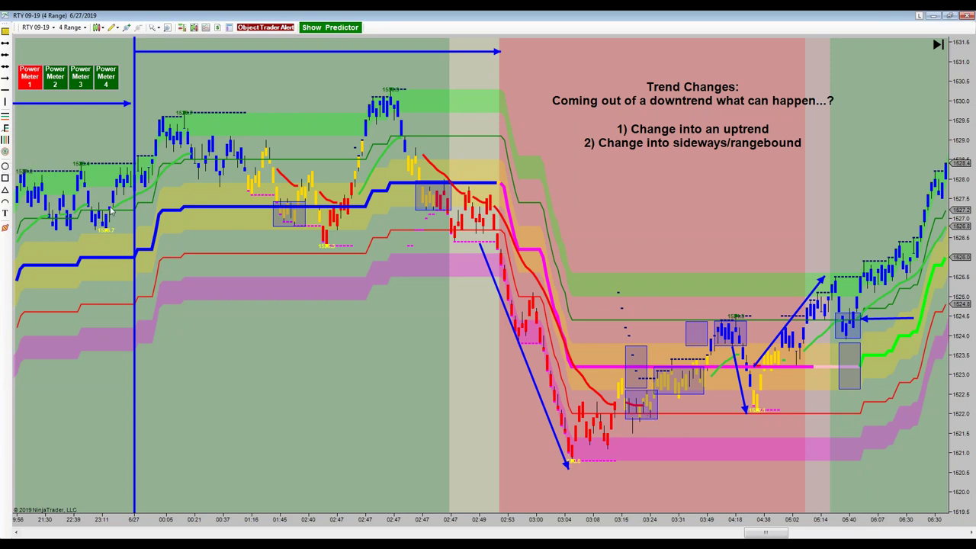
Draw a third rectangle below the other two near 06:40, from about 1522.6 down to the red line at 1522.0.
left_click(6, 178)
left_click(827, 389)
left_click(849, 413)
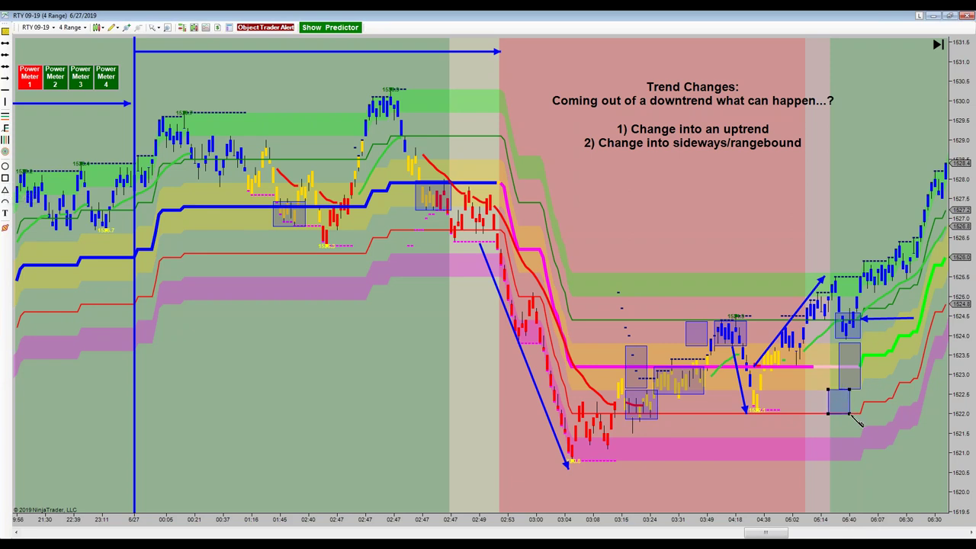
left_click(855, 421)
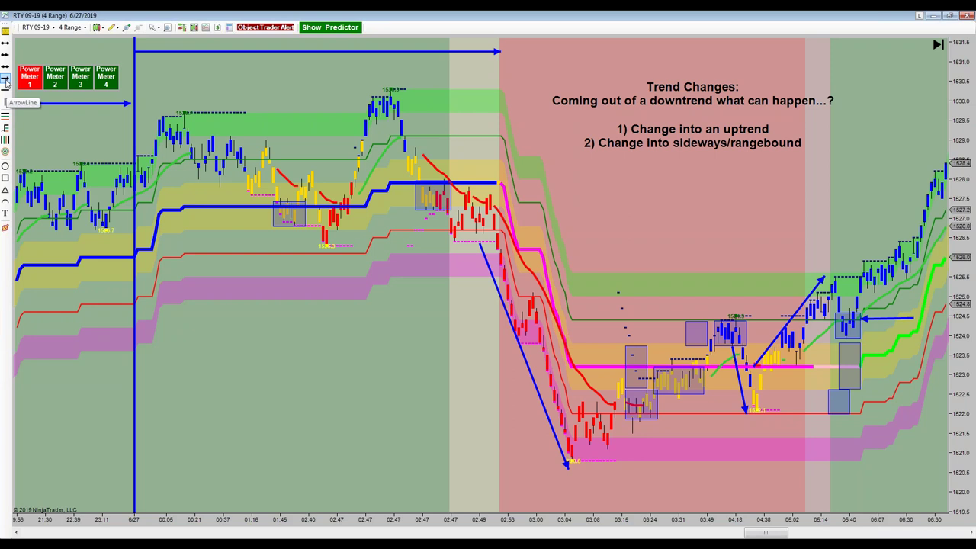
Draw horizontal arrows pointing back to the lowest rectangle at about 1522.3 and to the middle rectangle at about 1523.5.
left_click(921, 400)
left_click(844, 400)
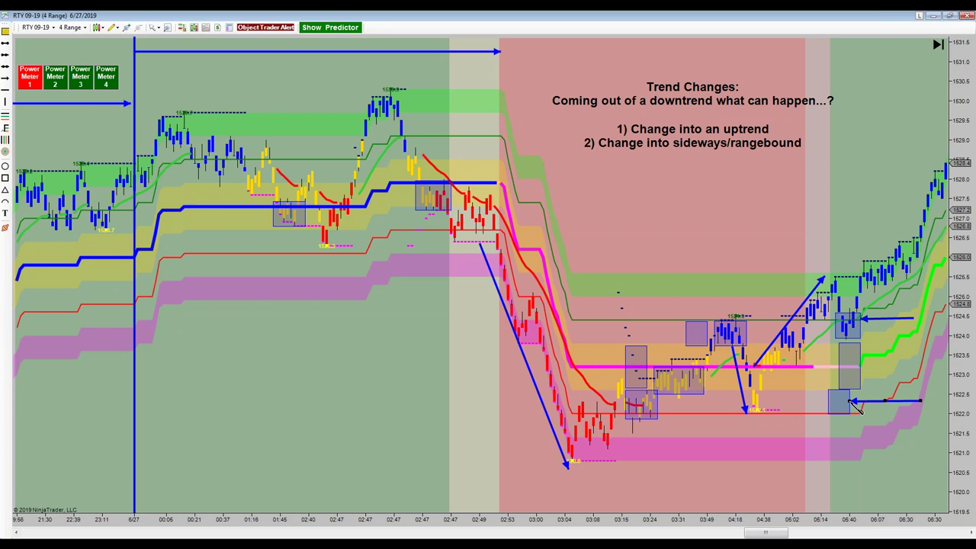
left_click(857, 409)
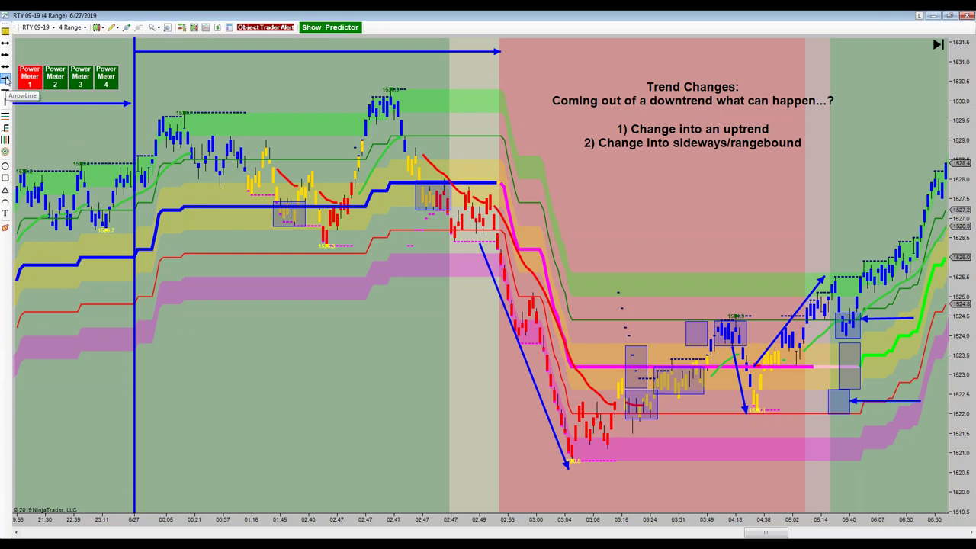
left_click(914, 356)
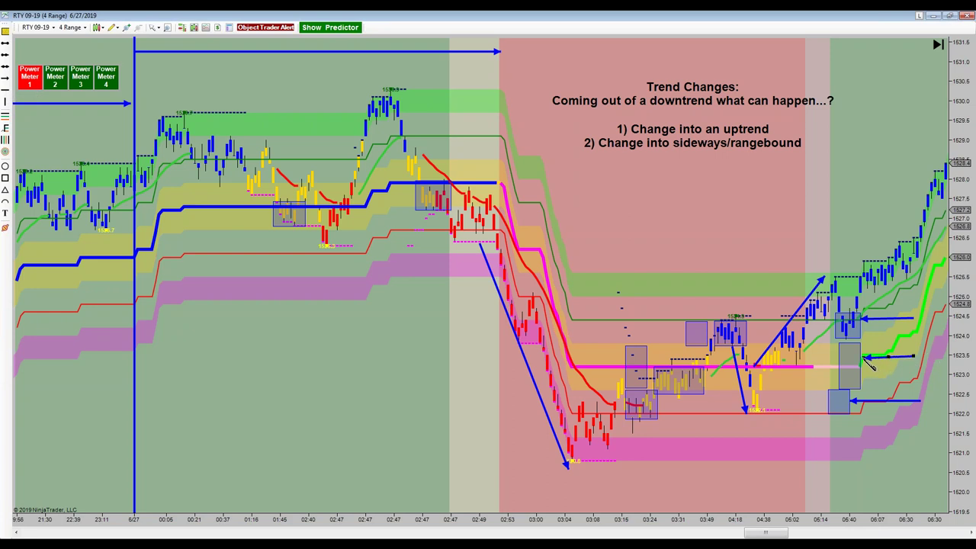
left_click(860, 356)
Draw ellipses around the 06:40 pullback rectangle, the rectangle near 1522.2 after 03:16, and the two neighbouring rectangles near 1524.
left_click_drag(836, 301, 875, 350)
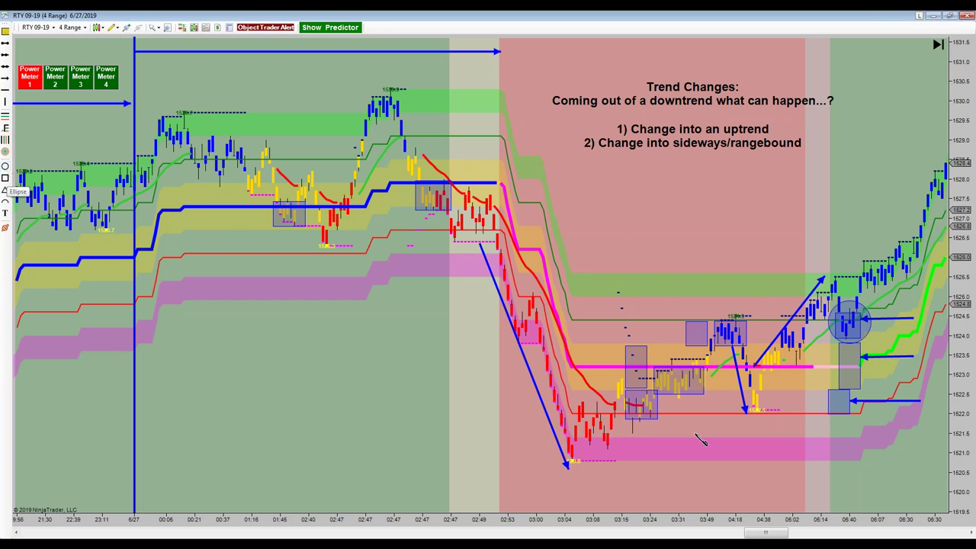
left_click_drag(635, 397, 671, 433)
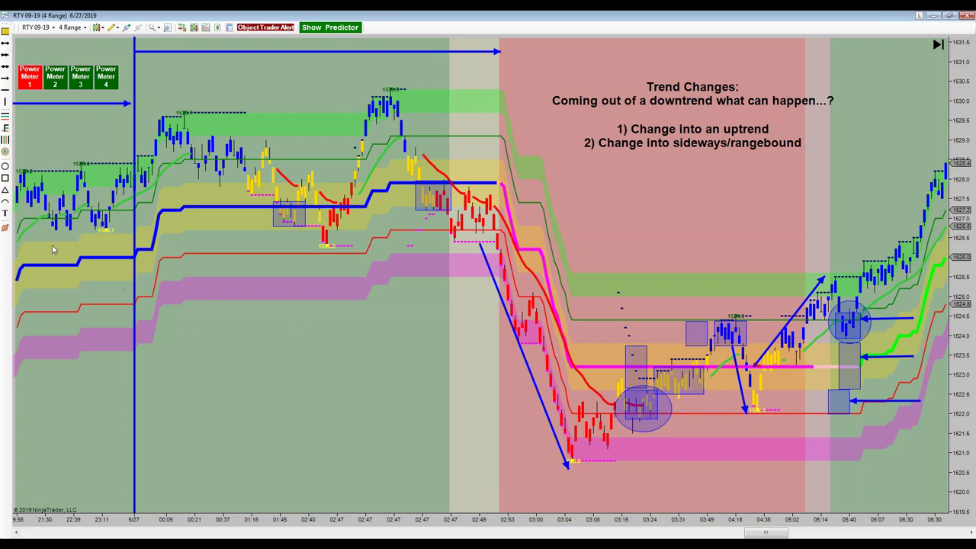
left_click(5, 166)
left_click(706, 343)
left_click(674, 306)
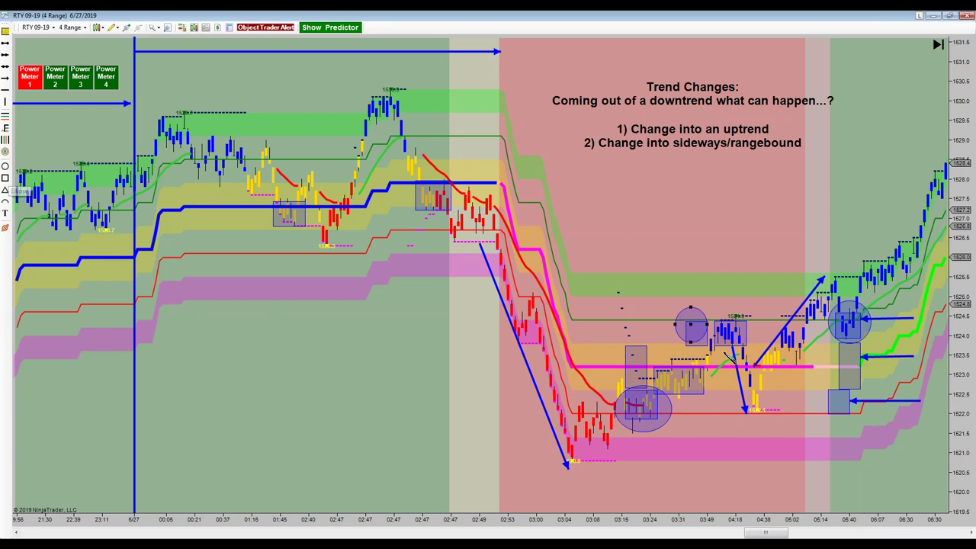
left_click_drag(729, 356, 756, 356)
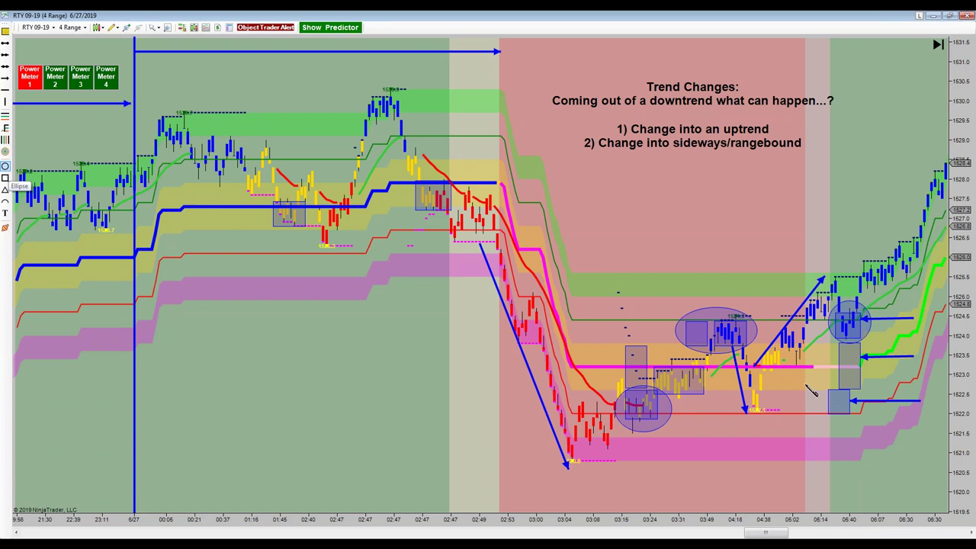
Draw ellipses around the lowest and middle rectangles below the 06:40 pullback.
mouse_move(803, 381)
left_mouse_down()
mouse_move(875, 419)
mouse_move(876, 431)
mouse_move(870, 423)
left_mouse_up()
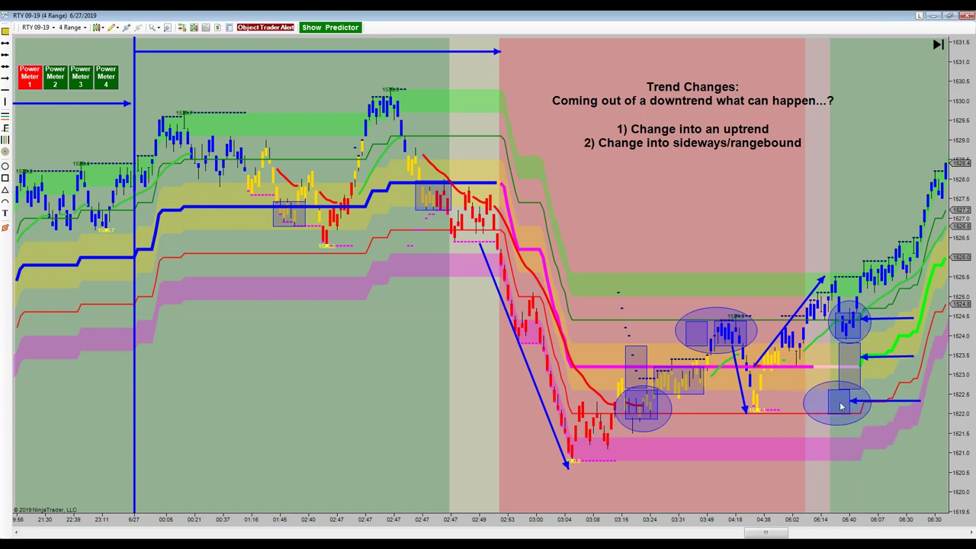
left_click(836, 408)
left_click(5, 166)
left_click_drag(822, 344, 891, 391)
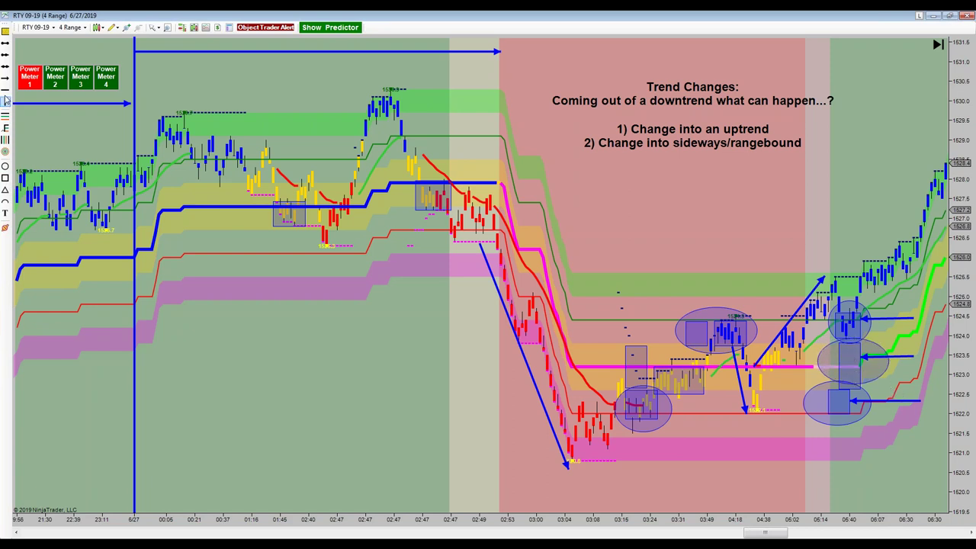
Draw a wide ellipse around the rectangles near 1523 between 03:16 and 03:49, and shift the middle ellipse near 06:40 slightly earlier.
left_click(5, 166)
left_click_drag(666, 371, 733, 409)
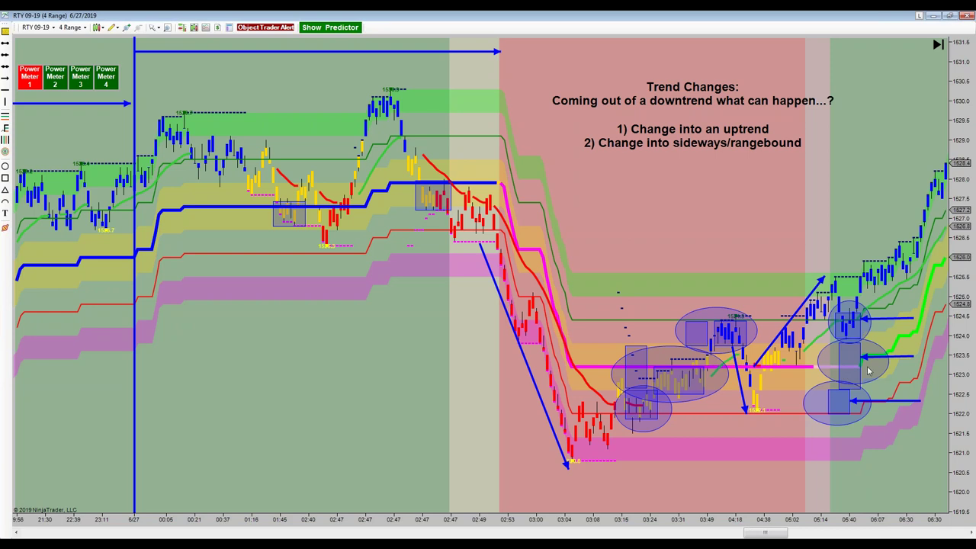
left_click_drag(883, 346, 876, 347)
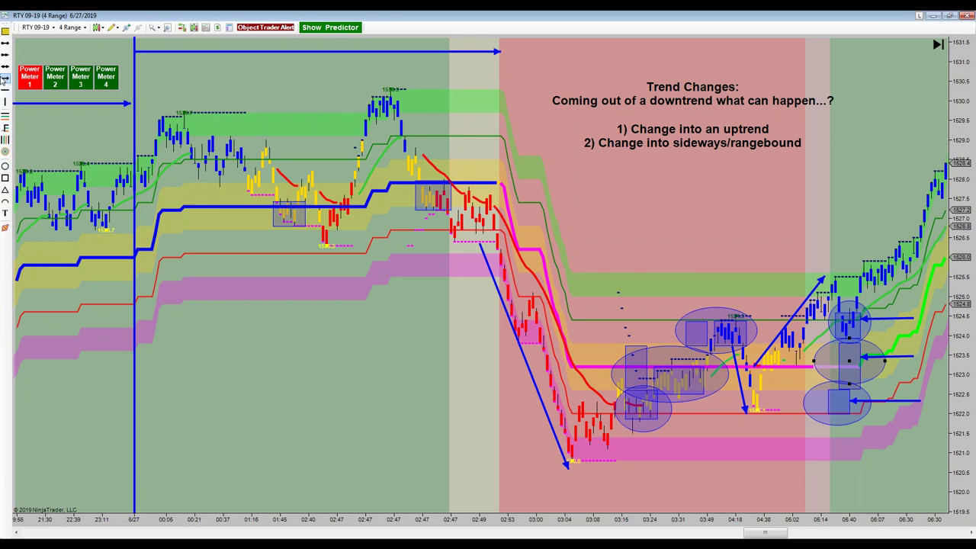
Draw a small ellipse around the swing high near 1525.3 and a downward arrow from it to about 1523.2.
left_click(6, 166)
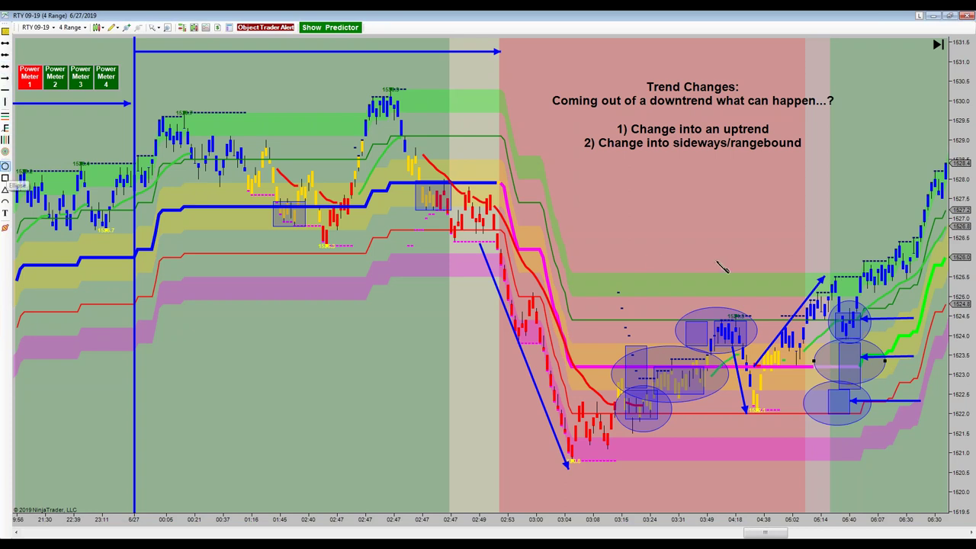
mouse_move(820, 272)
left_mouse_down()
mouse_move(856, 297)
mouse_move(854, 290)
mouse_move(852, 298)
left_mouse_up()
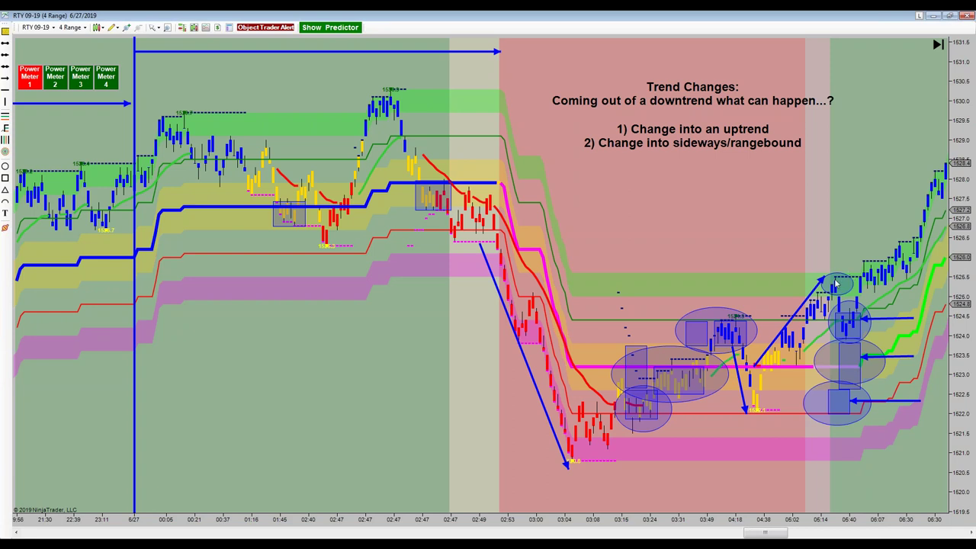
left_click(6, 78)
mouse_move(829, 296)
left_mouse_down()
mouse_move(860, 376)
mouse_move(873, 376)
mouse_move(845, 372)
mouse_move(863, 374)
mouse_move(855, 366)
left_mouse_up()
Draw an upward arrow from the 06:40 pullback to about 1528.2 and nudge the text annotation slightly up and earlier.
left_click(4, 81)
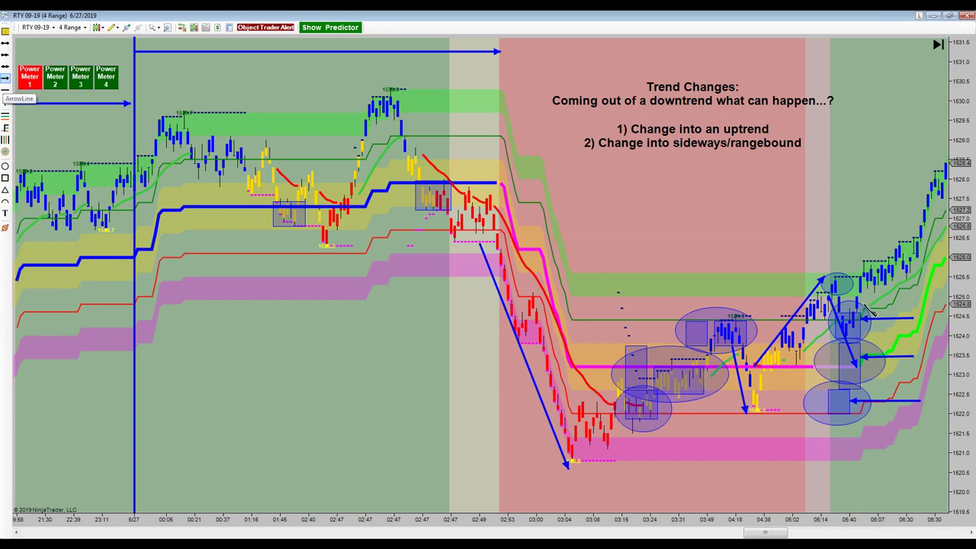
mouse_move(861, 283)
left_mouse_down()
mouse_move(903, 227)
mouse_move(924, 174)
left_mouse_up()
left_click_drag(710, 106, 700, 102)
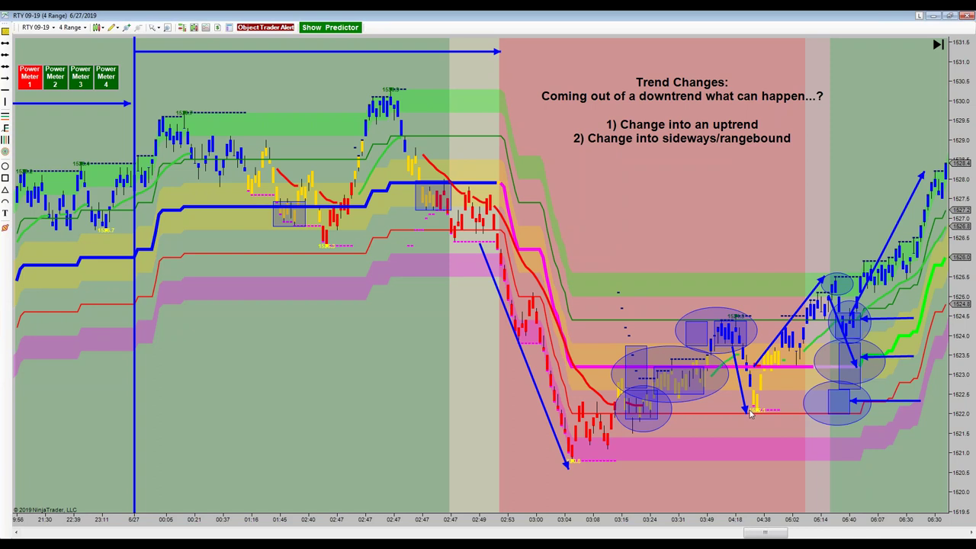
Draw a small ellipse around the yellow swing low near 1522.1, at the tip of the downward arrow.
left_click(6, 166)
left_click(775, 423)
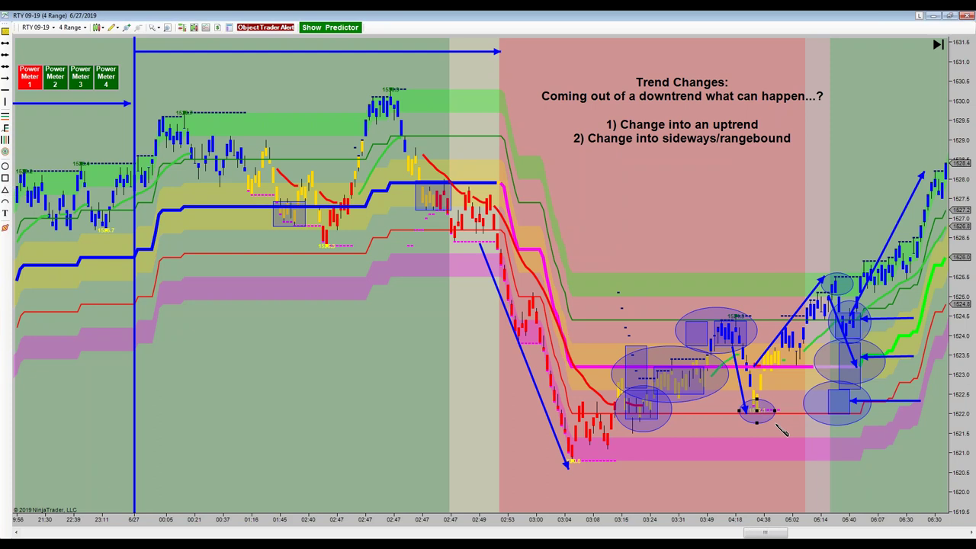
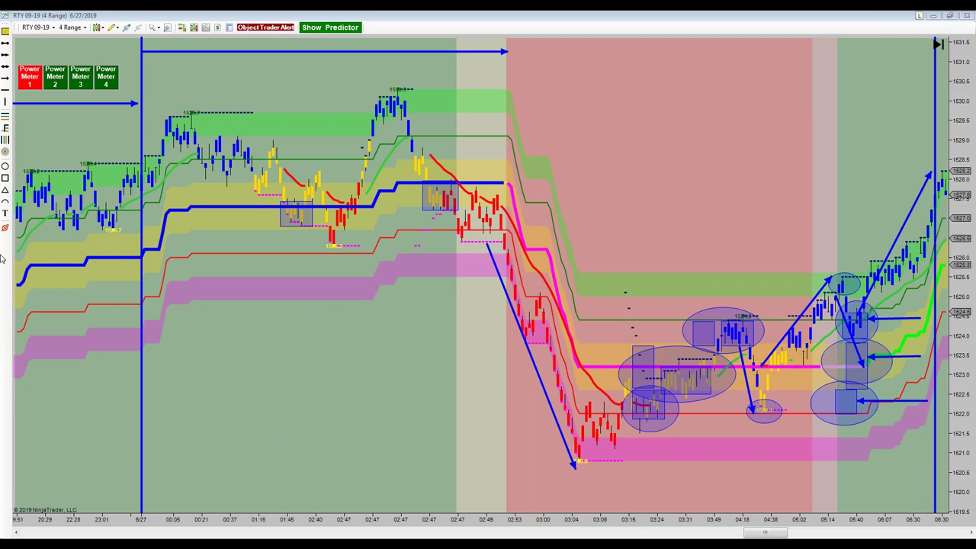
Move the newer vertical line slightly earlier so that it marks 06:30 on the chart.
left_click(6, 213)
mouse_move(934, 164)
left_mouse_down()
mouse_move(918, 161)
mouse_move(927, 160)
left_mouse_up()
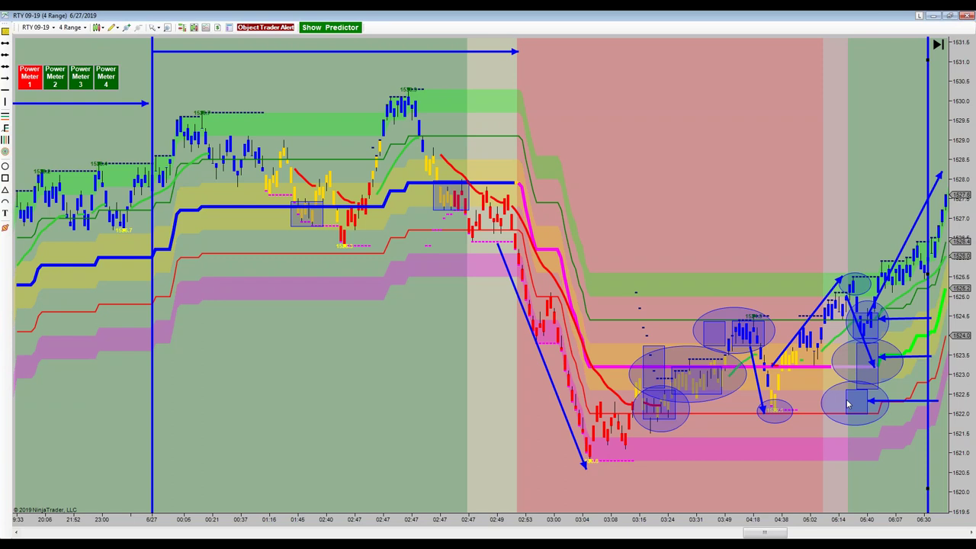
mouse_move(769, 163)
left_mouse_down()
mouse_move(750, 163)
mouse_move(767, 155)
left_mouse_up()
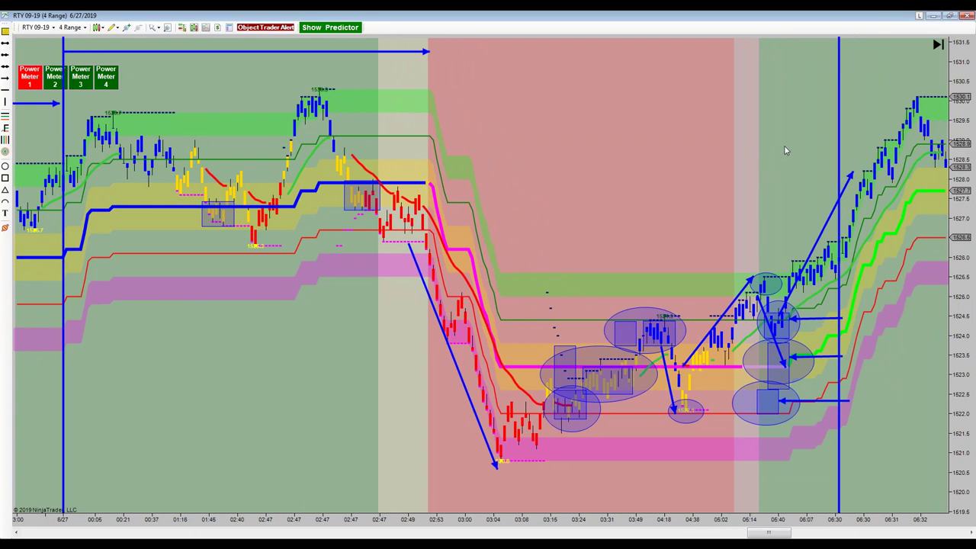
left_click_drag(786, 150, 771, 150)
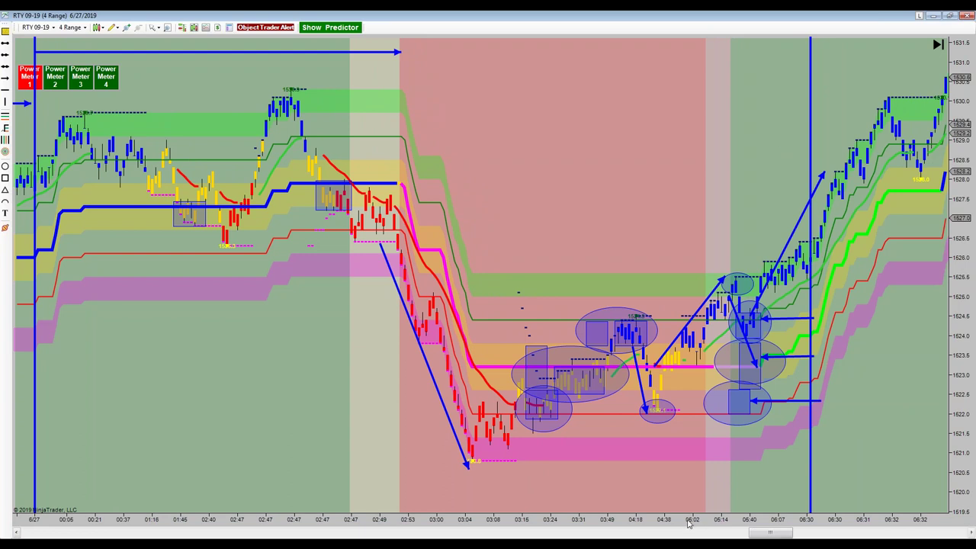
Examine how the RTY 09-19 uptrend develops from 06:30 to about 06:51, including its pullbacks into the trend zones.
left_click_drag(688, 522, 681, 522)
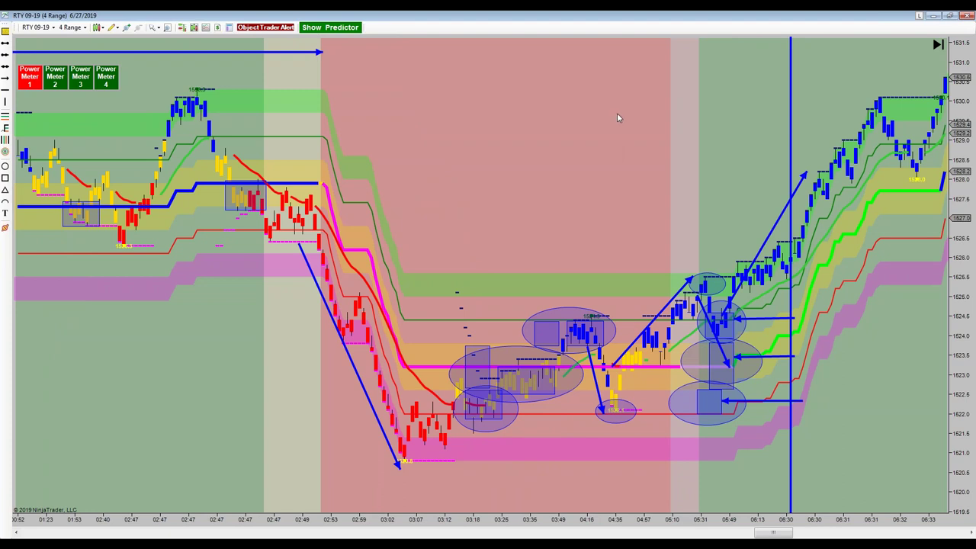
mouse_move(616, 121)
left_mouse_down()
mouse_move(630, 120)
mouse_move(597, 114)
mouse_move(627, 115)
mouse_move(607, 111)
mouse_move(619, 109)
mouse_move(605, 115)
left_mouse_up()
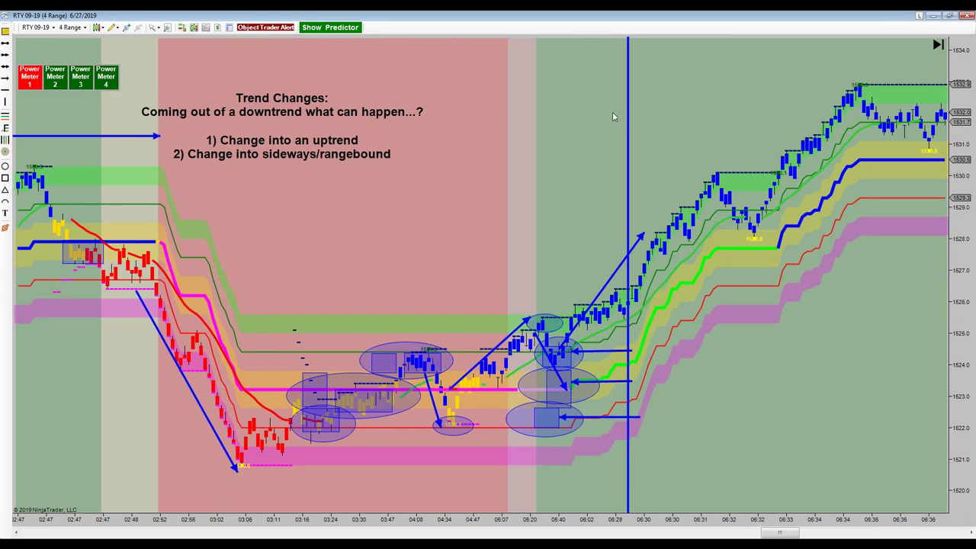
left_click_drag(535, 124, 511, 139)
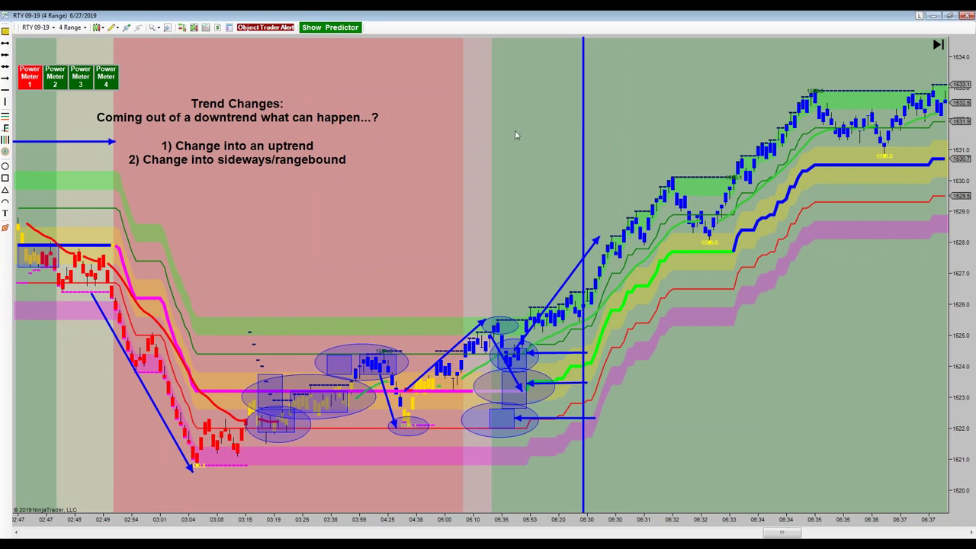
left_click_drag(654, 105, 601, 98)
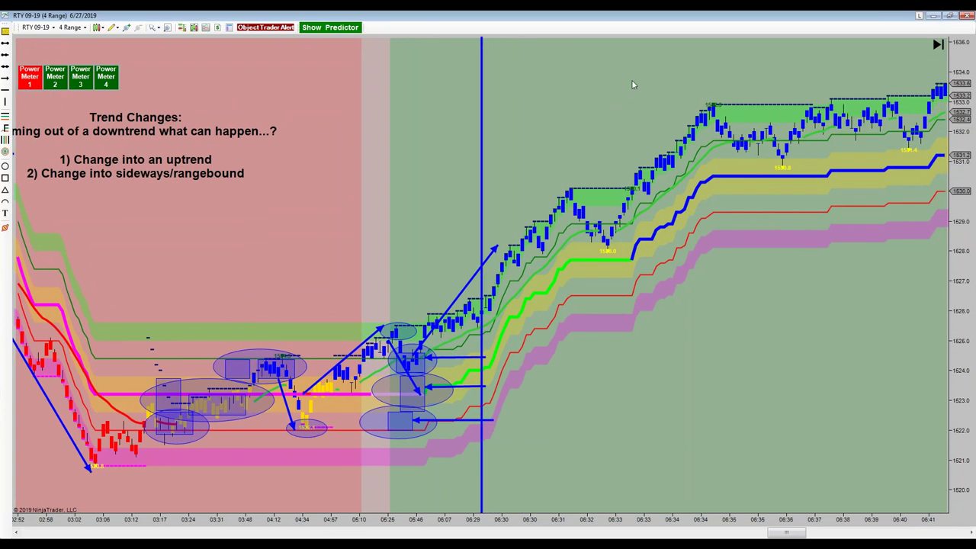
left_click_drag(645, 76, 594, 83)
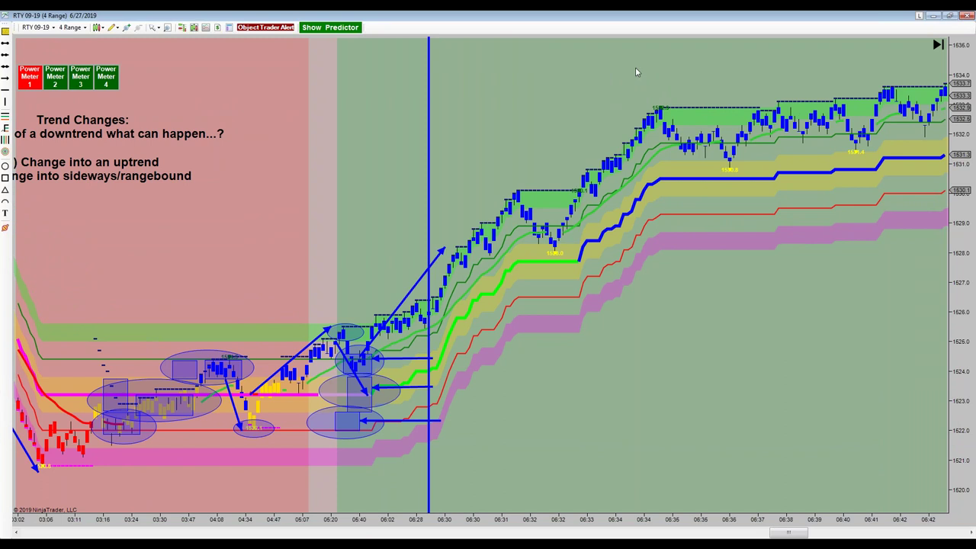
left_click_drag(653, 62, 553, 103)
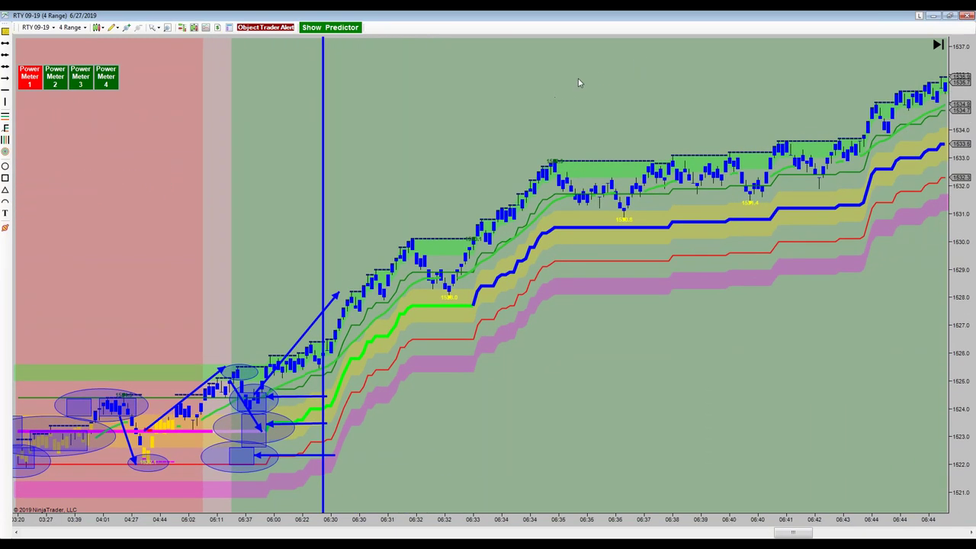
left_click_drag(608, 75, 555, 96)
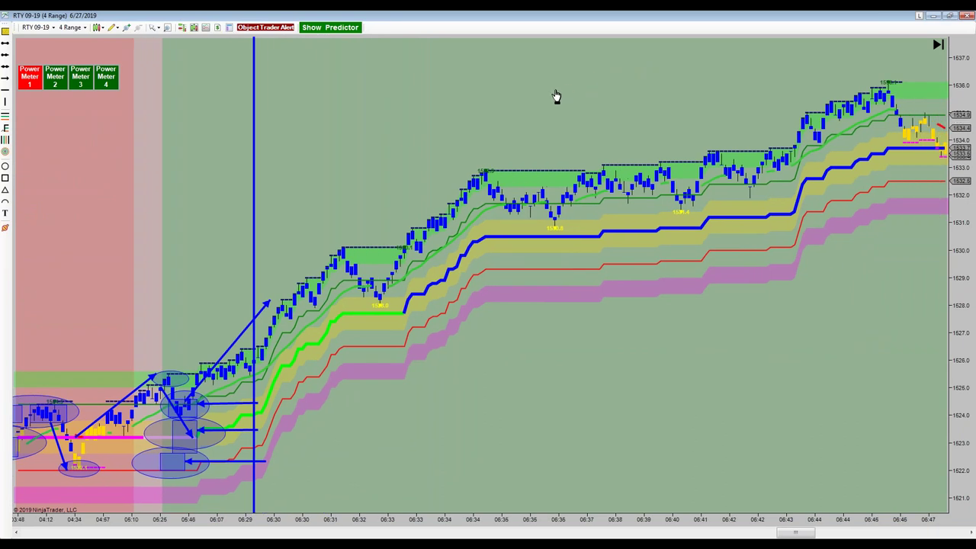
left_click_drag(612, 82, 543, 98)
left_click_drag(627, 87, 596, 95)
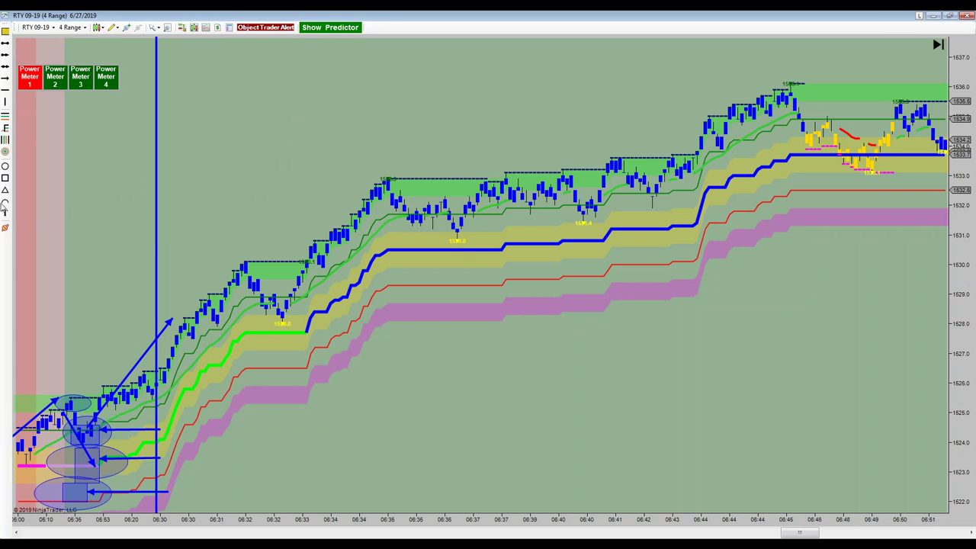
Draw rectangles around the three uptrend pullback lows near 1528.5 at 06:32, 1531.3 at 06:36 and 1531.8 at 06:40.
left_click(5, 177)
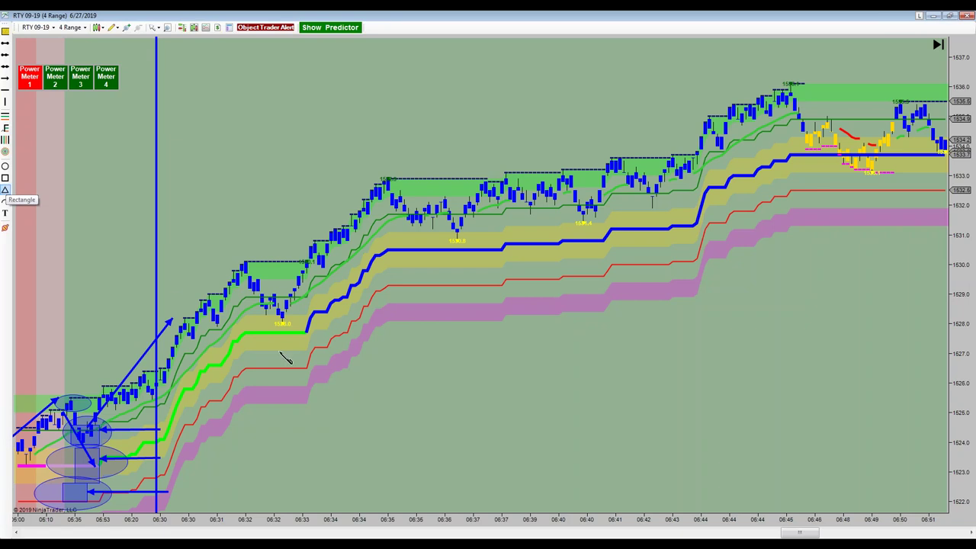
left_click_drag(261, 300, 295, 319)
left_click(301, 324)
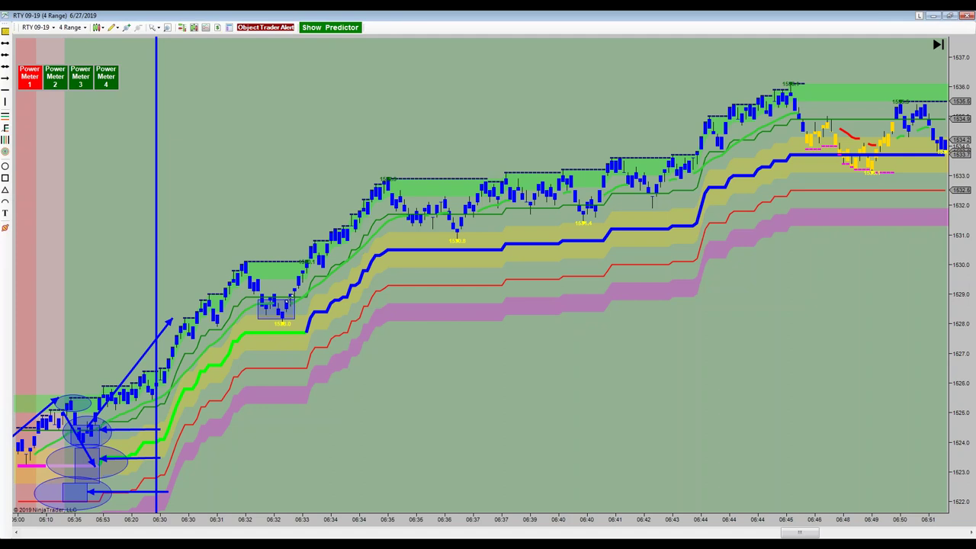
left_click(287, 298)
left_click_drag(442, 216, 472, 237)
left_click(473, 243)
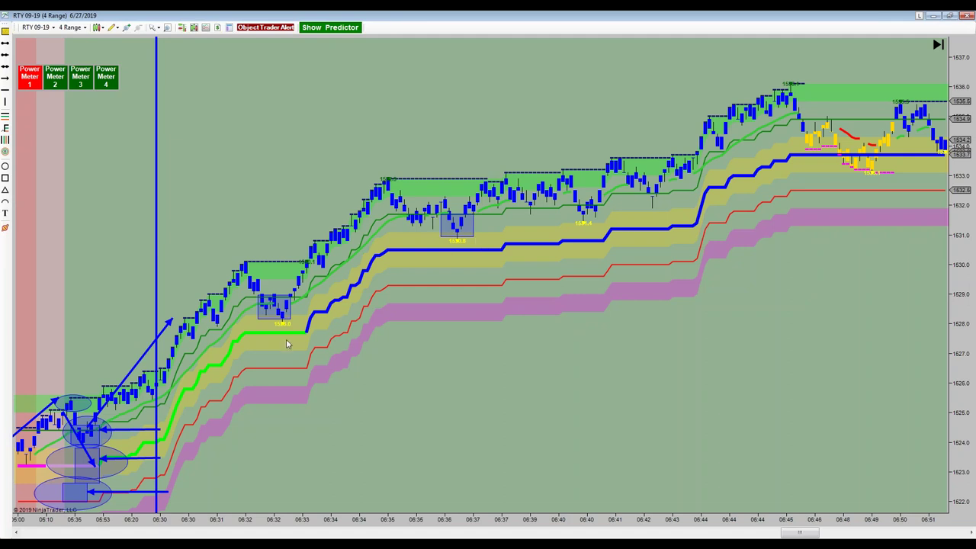
left_click(5, 180)
left_click_drag(575, 197, 608, 222)
Draw a small ellipse around the shallow pullback low near 1532.2 at 06:42 and cross it out with two lines.
left_click(6, 166)
left_click_drag(644, 192, 660, 208)
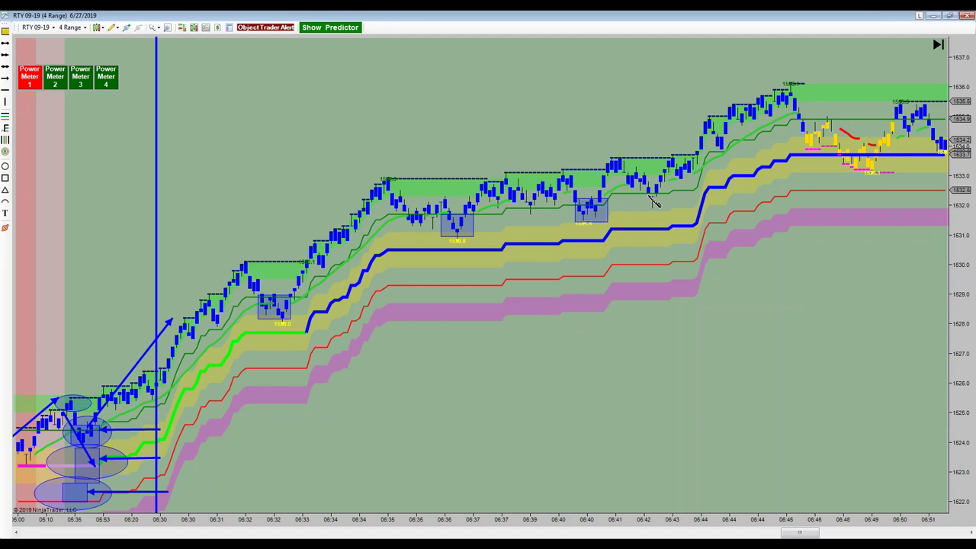
left_click(652, 211)
left_click_drag(637, 190, 676, 217)
left_click(5, 44)
left_click(648, 213)
left_click(673, 192)
Draw rectangles around the yellow pullback at about 06:48 to 06:49 and around the following low near 1534 at about 06:51.
left_click(6, 177)
left_click_drag(836, 148, 882, 169)
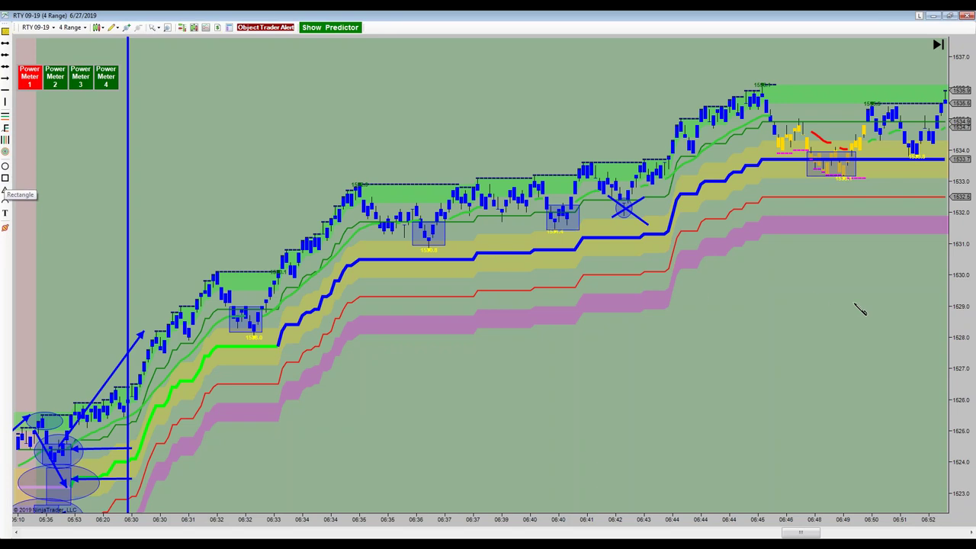
left_click_drag(900, 135, 928, 160)
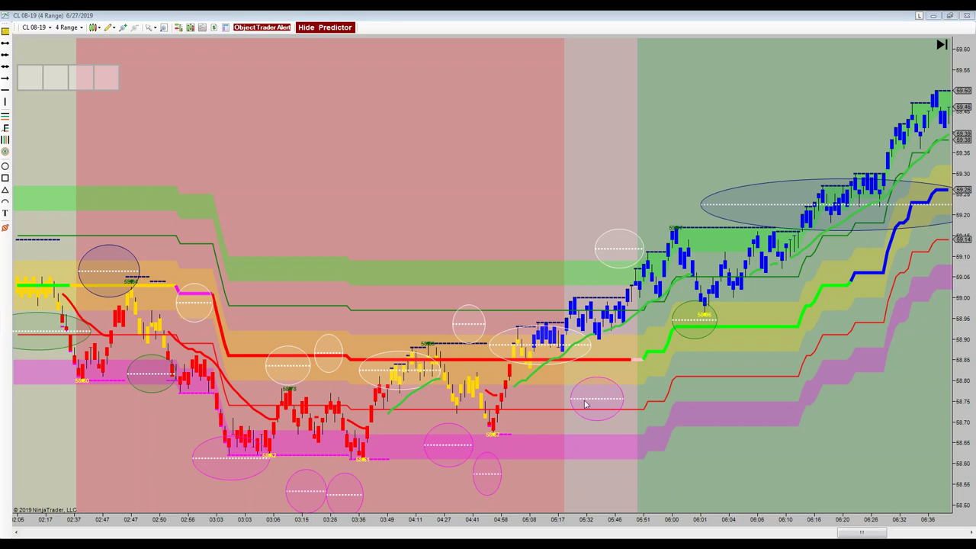
On the CL 08-19 chart, mark the start of 6/27 with a vertical line and draw an upward arrow from about 58.85 to 59.22.
left_click_drag(389, 205, 713, 206)
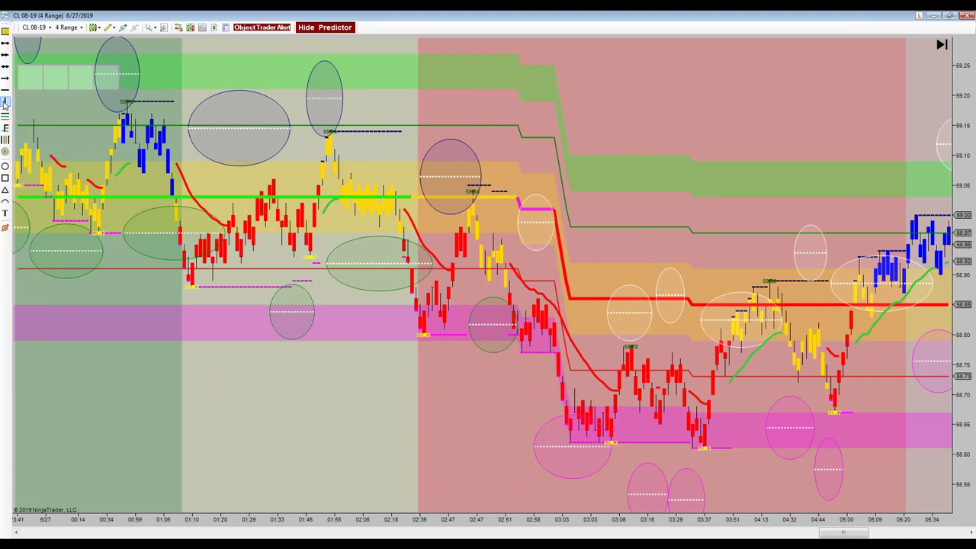
left_click(46, 472)
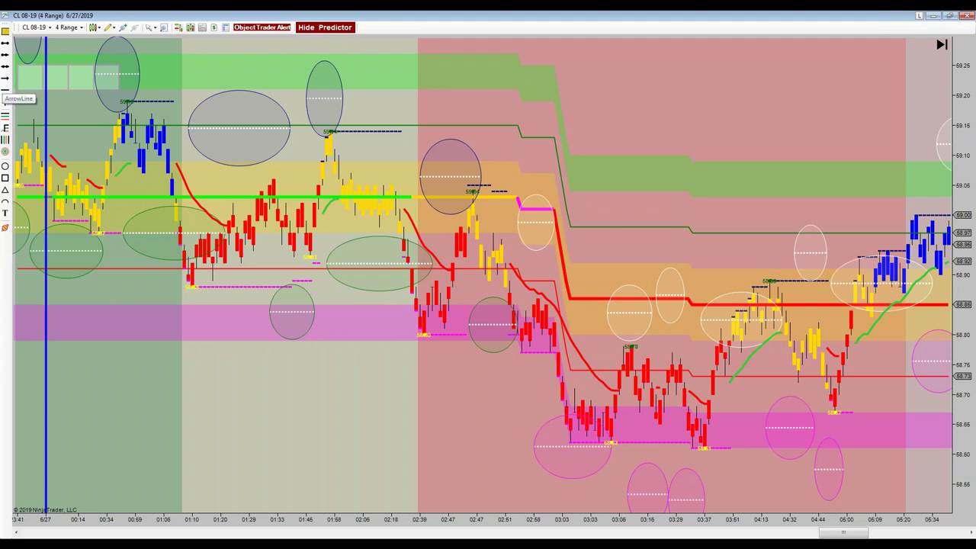
left_click(818, 308)
left_click(912, 214)
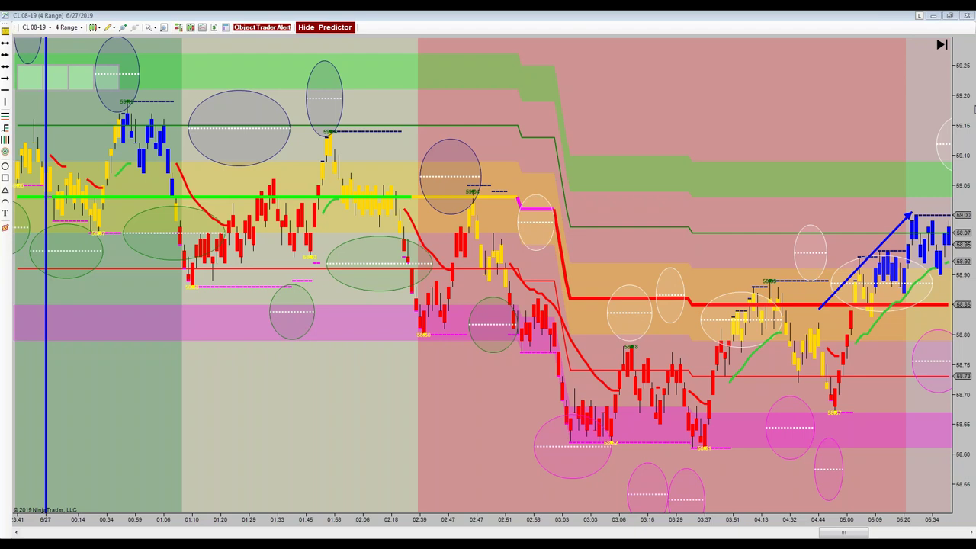
scroll(61, 285, "down", 3)
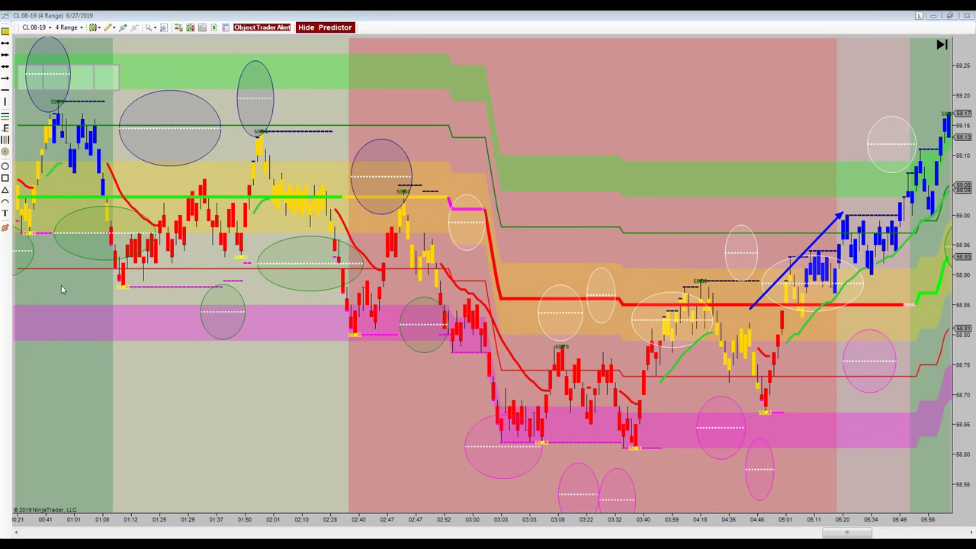
left_click(843, 214)
left_click_drag(843, 213, 920, 82)
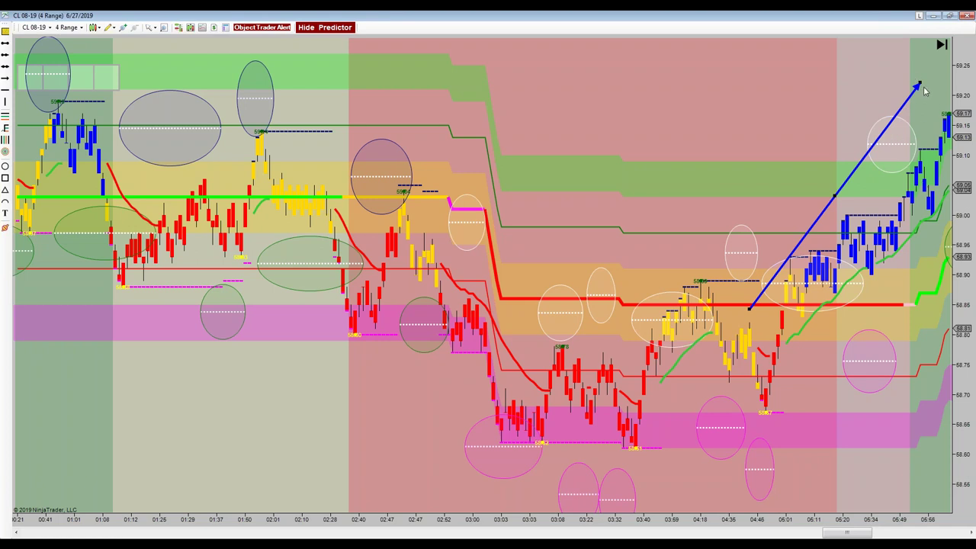
Draw a short upward arrow beneath the first blue pullbacks and move it earlier, just below the long arrow's candles near 58.85 to 58.90.
left_click(6, 78)
mouse_move(883, 308)
left_mouse_down()
mouse_move(936, 248)
mouse_move(914, 272)
left_mouse_up()
double_click(915, 272)
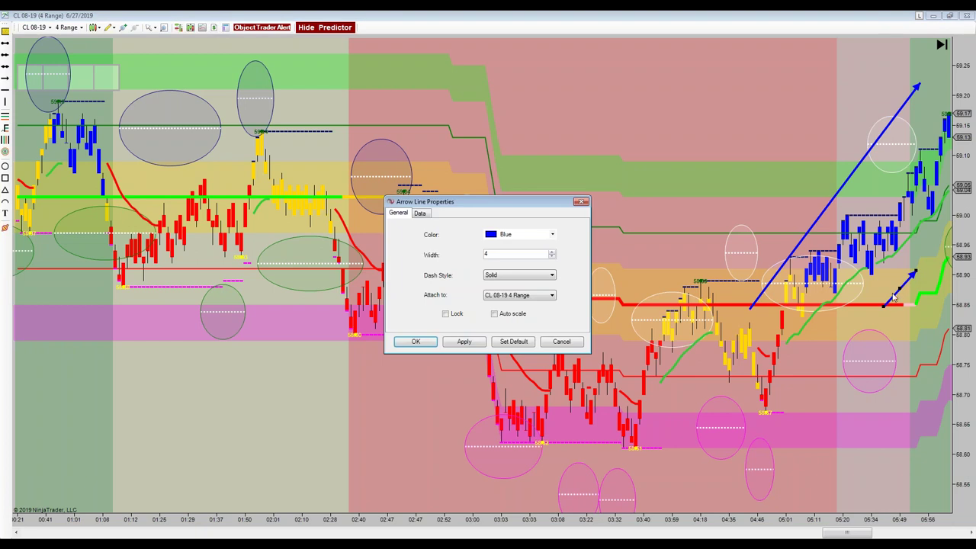
left_click(561, 342)
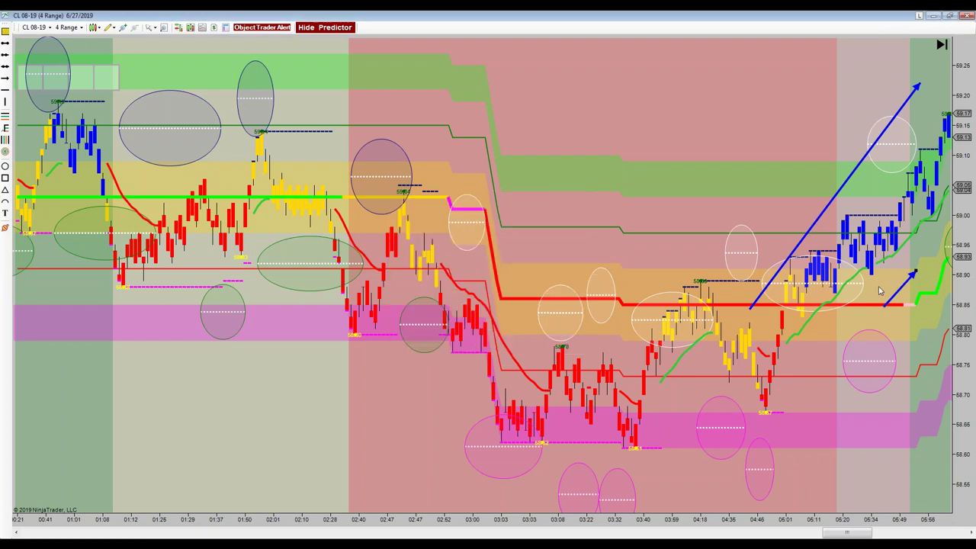
left_click_drag(871, 304, 837, 297)
Draw an ellipse at the newest swing high, spanning roughly 59.12 to 59.19.
left_click(5, 54)
left_click(8, 168)
left_click_drag(925, 106, 957, 155)
left_click(955, 152)
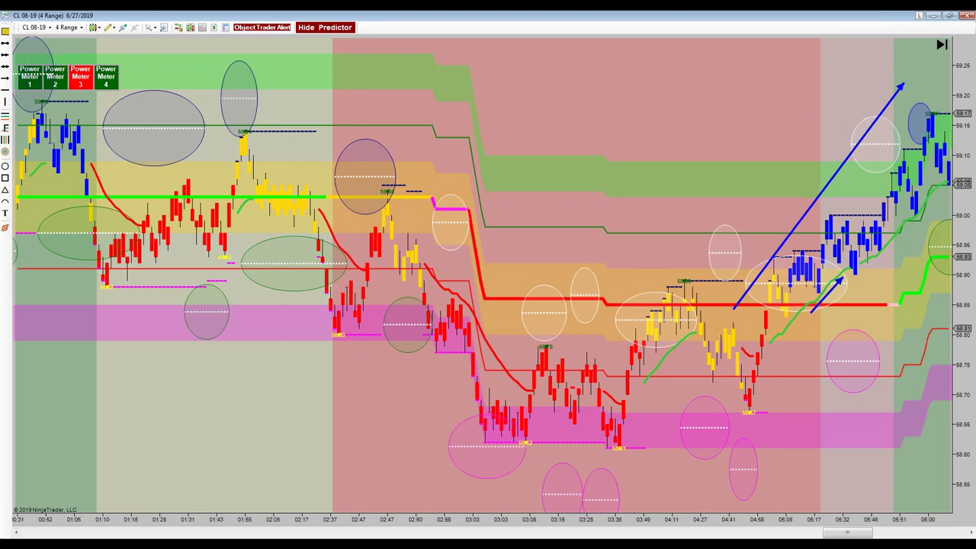
Draw a horizontal line at 59.00 across the chart and hide the predictor zones.
scroll(788, 113, "up", 1)
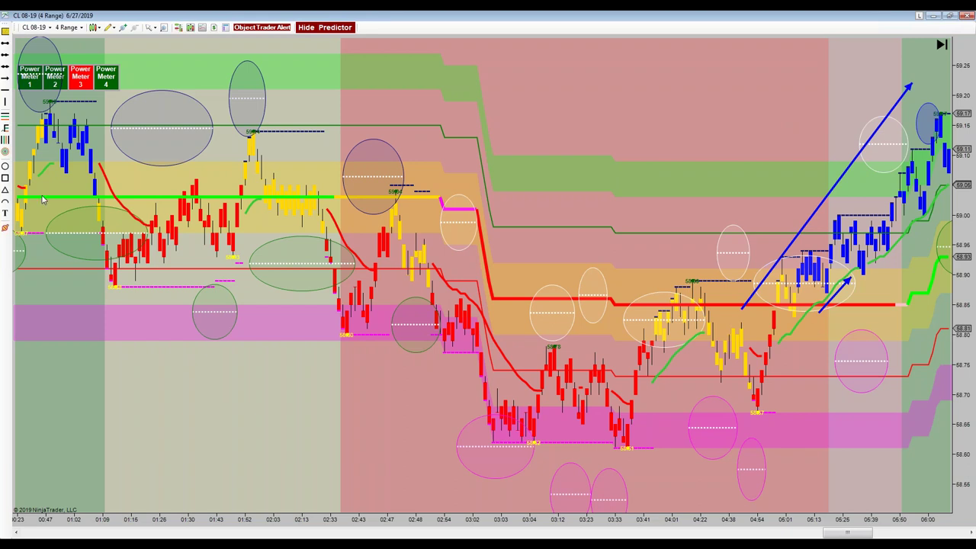
left_click(4, 42)
left_click(4, 90)
left_click(428, 214)
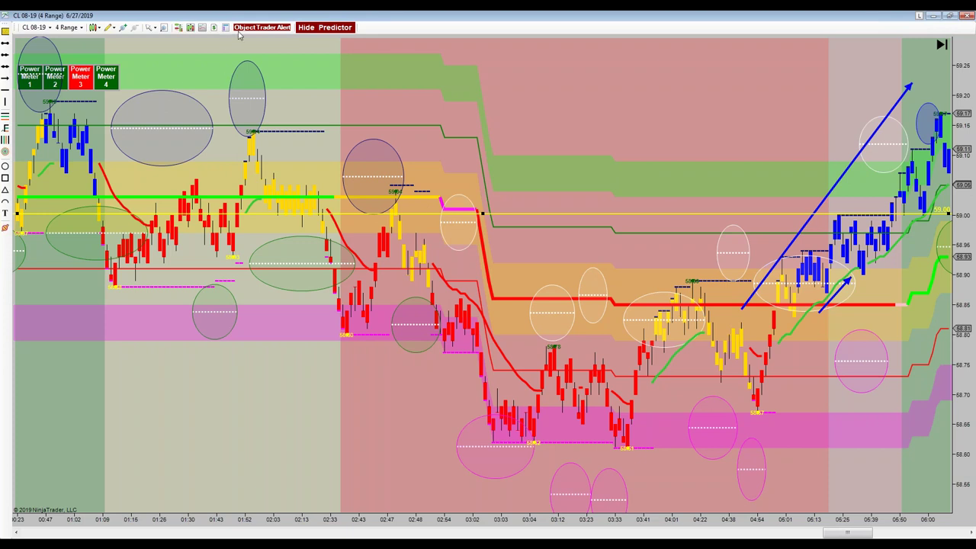
left_click(320, 29)
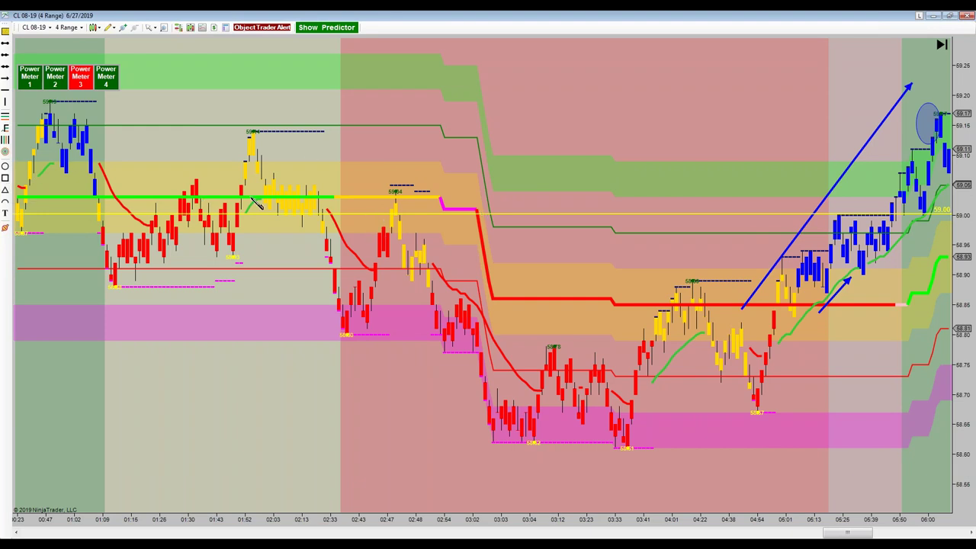
Draw rectangles near 59.00 over the 02:03 to 02:33 consolidation, the 02:47 swing high and the 05:20 to 05:50 consolidation.
left_click_drag(253, 184, 343, 213)
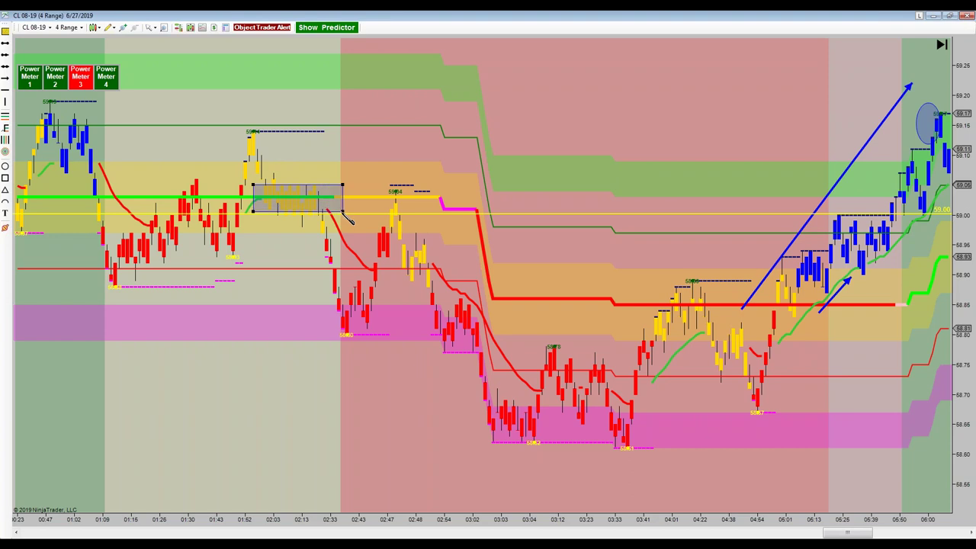
left_click(7, 178)
left_click_drag(374, 193, 416, 225)
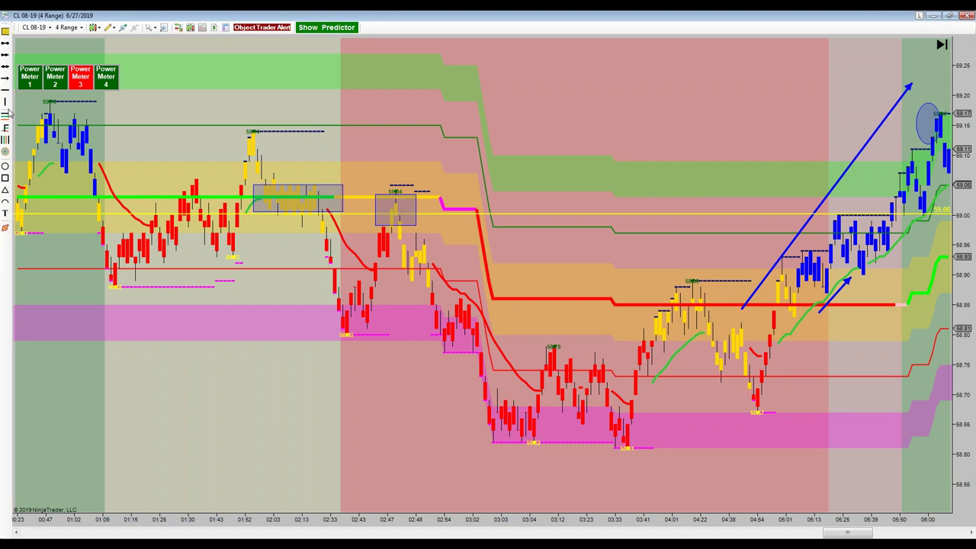
left_click(6, 178)
left_click_drag(830, 218, 905, 243)
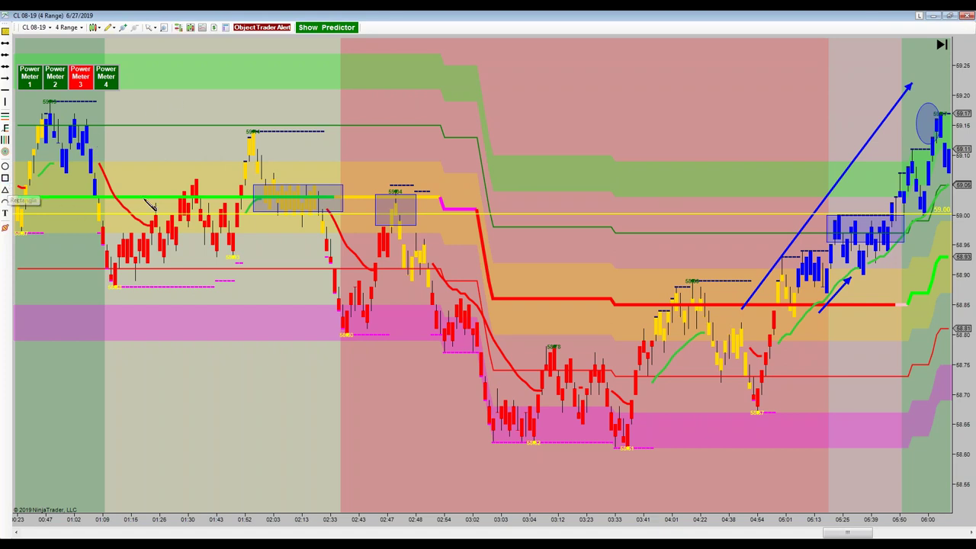
Draw a wide rectangle around the 59.00 level, from about 59.03 to 58.96, linking the 01:20 price action with the latest uptrend.
mouse_move(138, 192)
left_mouse_down()
mouse_move(180, 237)
mouse_move(405, 257)
mouse_move(699, 248)
mouse_move(781, 234)
mouse_move(922, 246)
mouse_move(914, 240)
left_mouse_up()
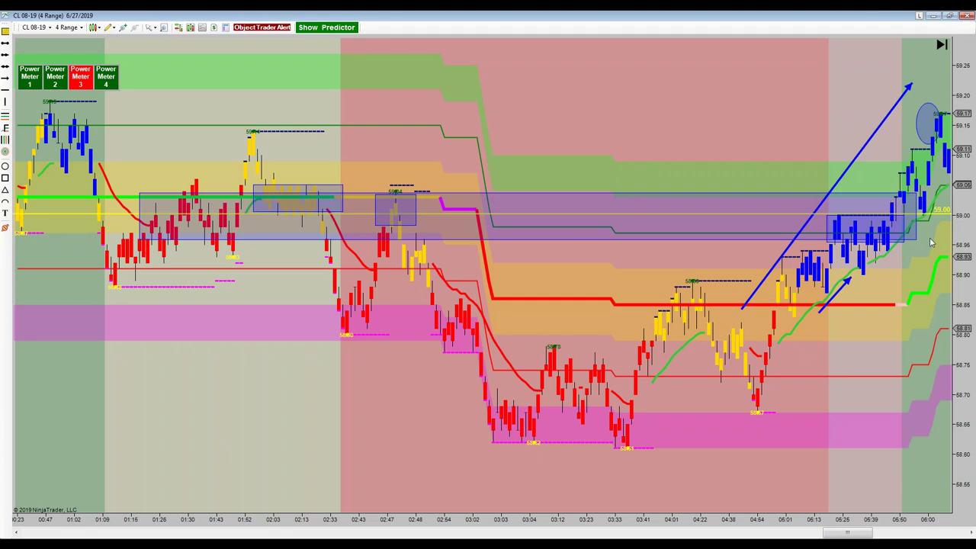
left_click(807, 193)
left_click_drag(808, 194, 807, 194)
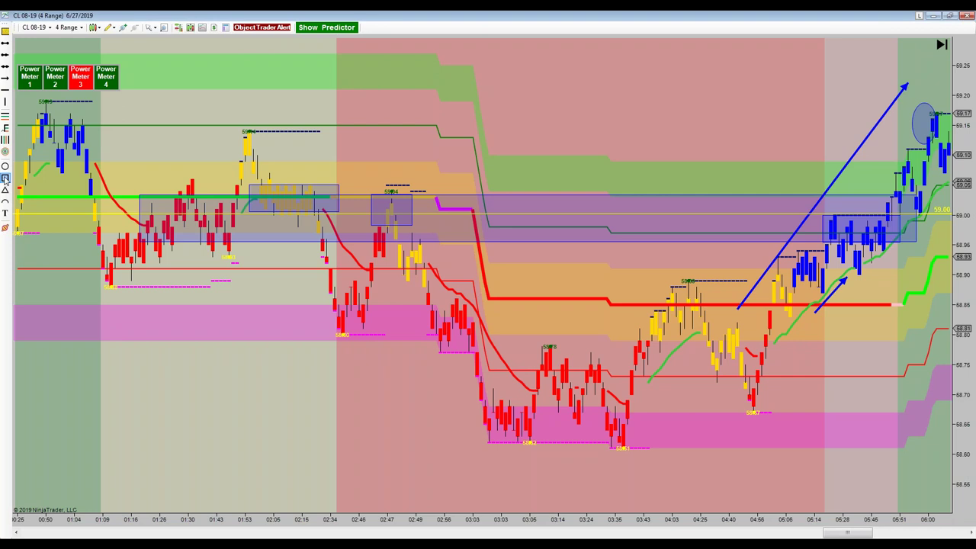
Draw a rectangle beneath the latest candles as a pullback zone from about 59.04 to 58.96.
left_click(923, 187)
left_click(945, 226)
left_click_drag(953, 239, 952, 241)
left_click(953, 241)
left_click(948, 236)
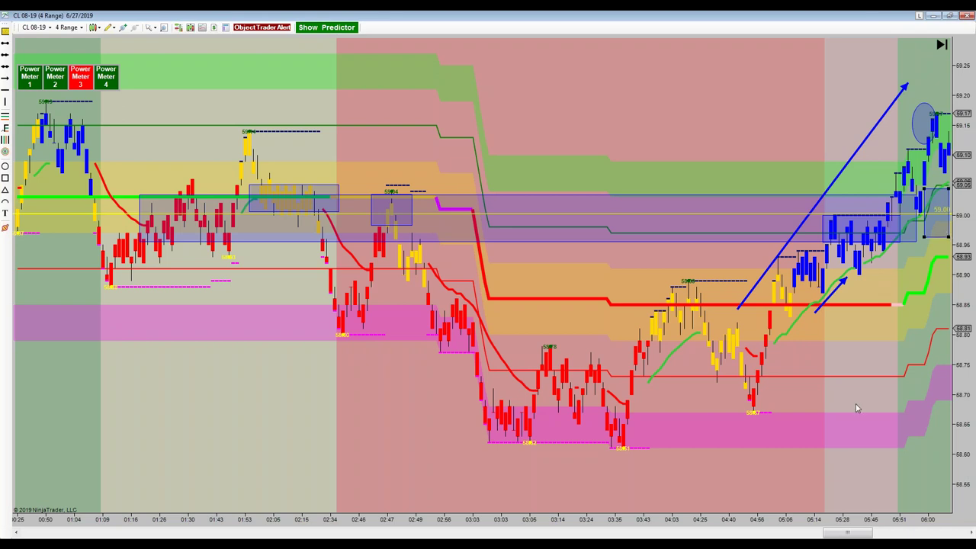
Draw a second pullback rectangle directly beneath the first, from about 58.96 to 58.89 over the green trend line.
scroll(758, 535, "up", 1)
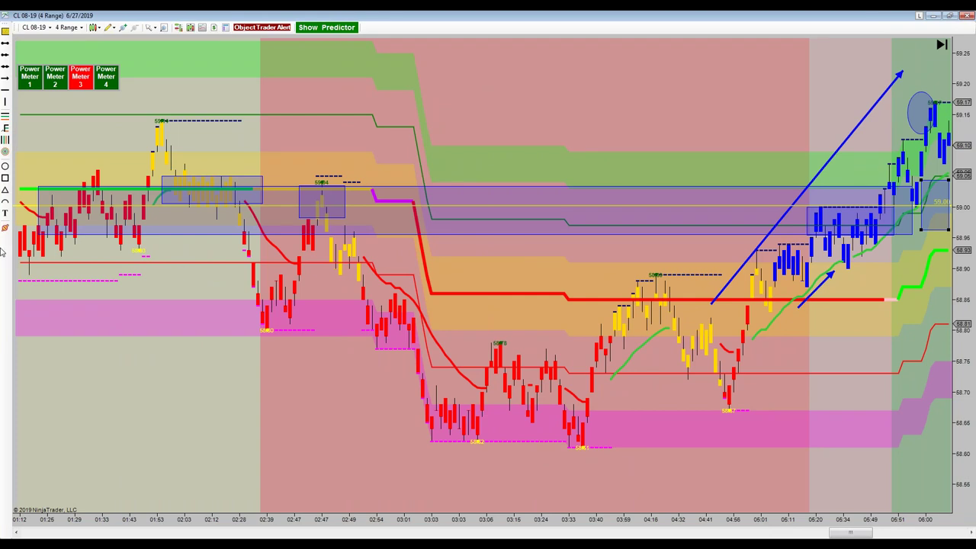
left_click(5, 178)
left_click_drag(924, 227, 957, 280)
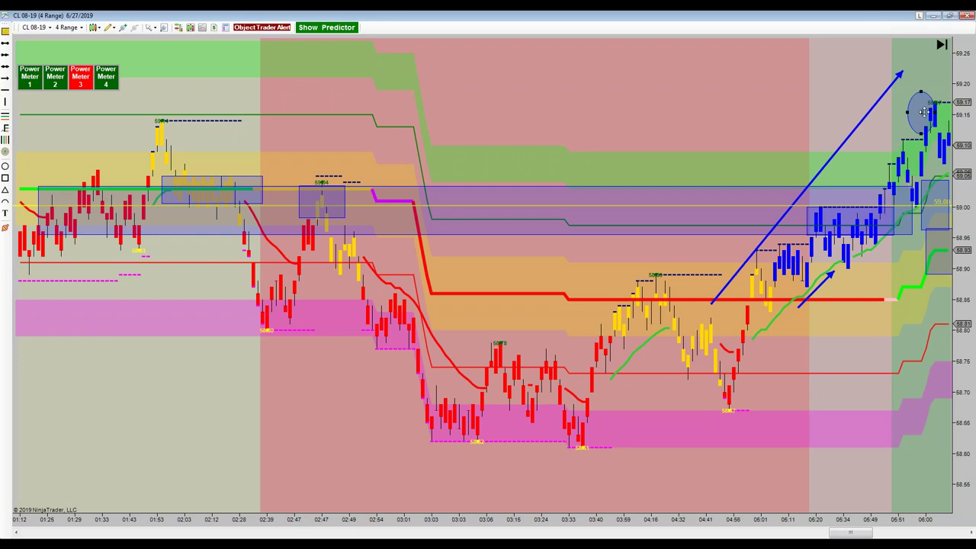
Center the ellipse on the swing high near 59.17 and add a third pullback rectangle from about 58.89 to 58.82.
left_click_drag(922, 114, 931, 113)
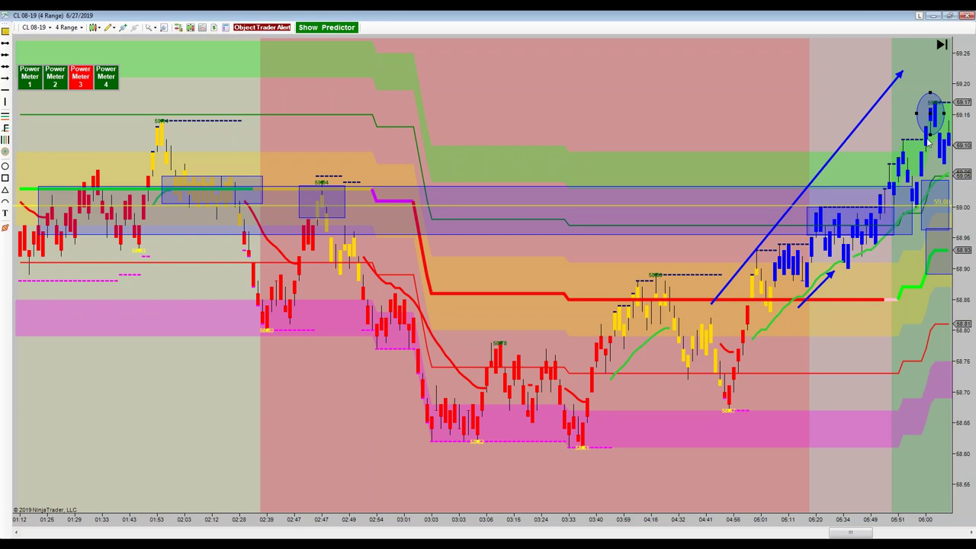
left_click(832, 109)
mouse_move(929, 274)
left_mouse_down()
mouse_move(948, 296)
mouse_move(950, 325)
mouse_move(949, 317)
left_mouse_up()
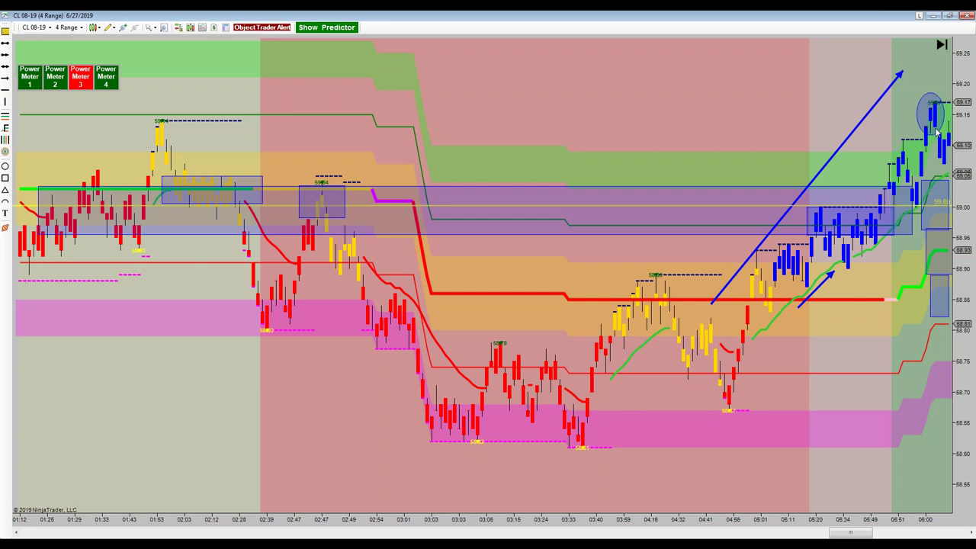
Extend the long uptrend arrow to the circled swing high and draw three arrows from there down into the pullback rectangles.
left_click_drag(901, 74, 924, 108)
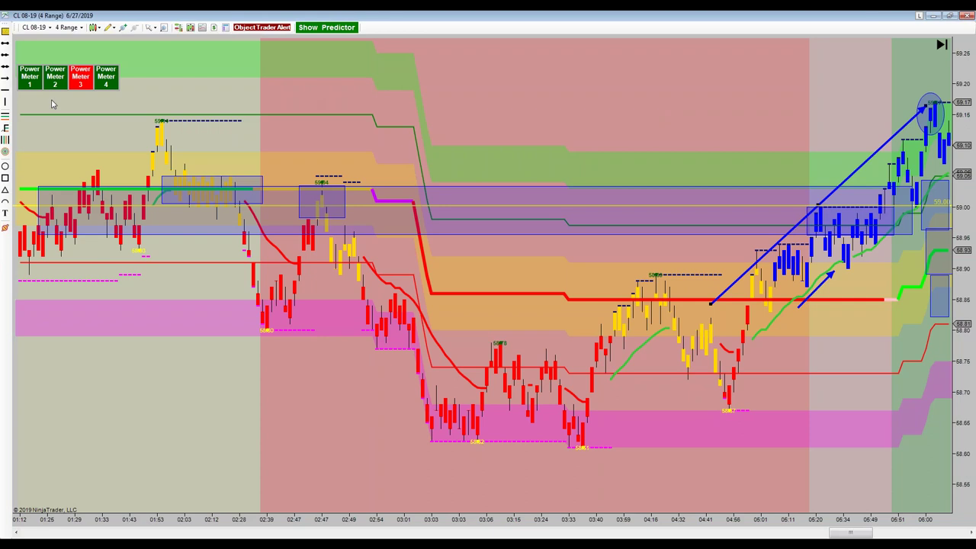
left_click(4, 77)
left_click(915, 135)
left_click(927, 196)
left_click(925, 131)
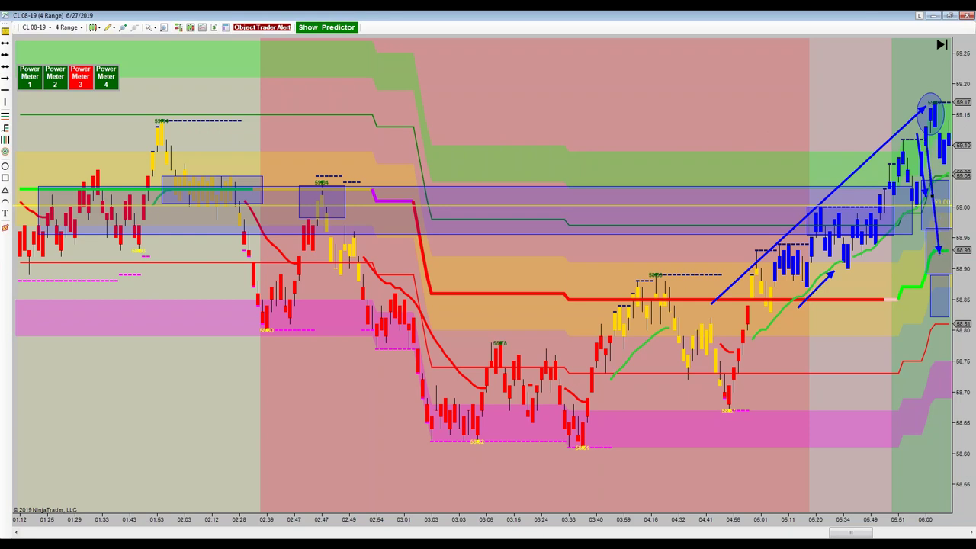
left_click(4, 78)
left_click(937, 153)
Mark the pullback low following the 59.17 swing high with a rectangle from about 59.02 to 58.96.
left_click_drag(657, 111, 652, 115)
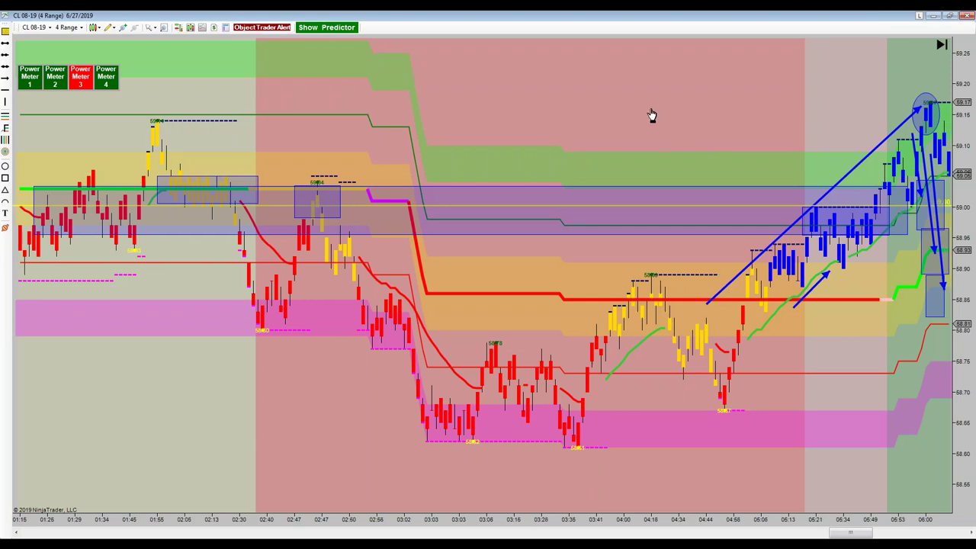
left_click_drag(649, 111, 643, 114)
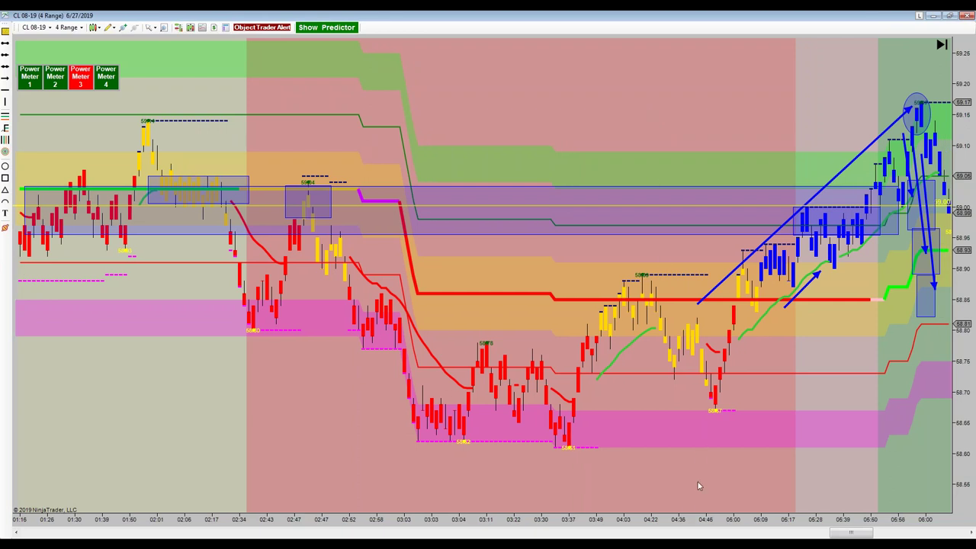
scroll(647, 527, "down", 3)
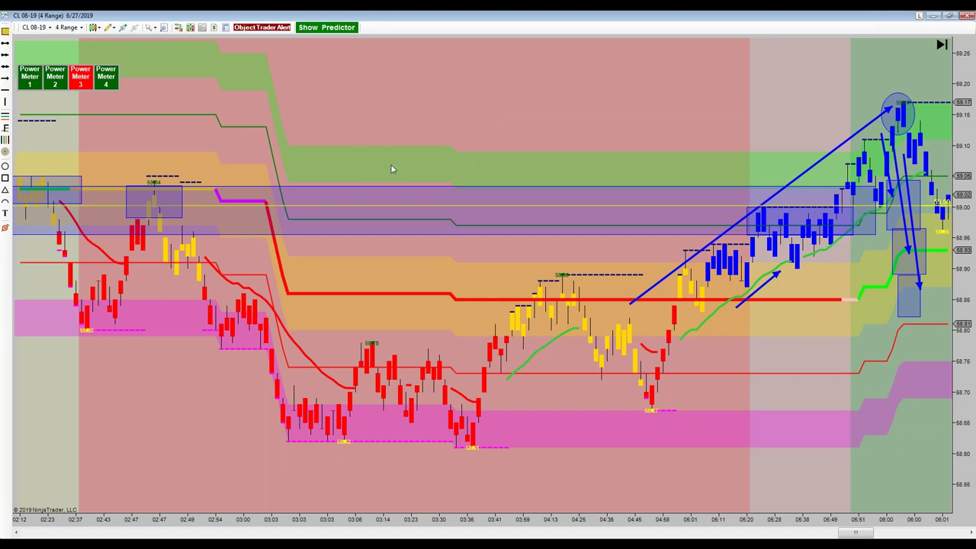
left_click_drag(399, 131, 244, 140)
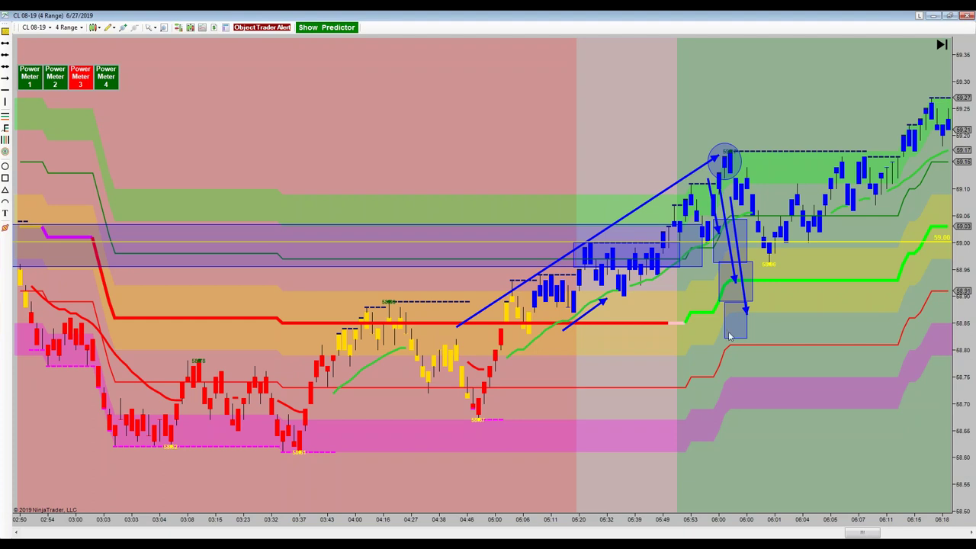
left_click(5, 178)
left_click_drag(752, 232, 785, 264)
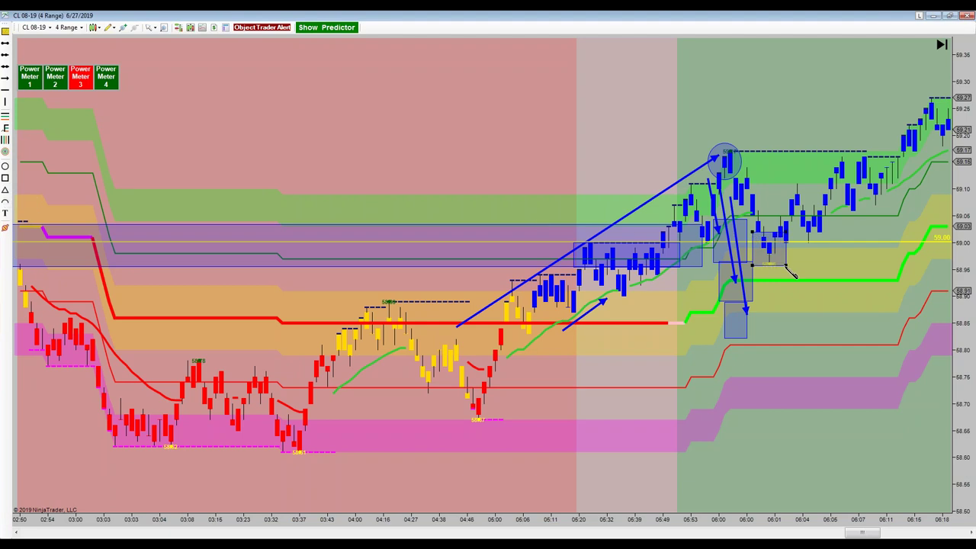
left_click(792, 275)
Draw a vertical upward arrow from about 58.78 to 58.96 and center it beneath the rectangle around the pullback low.
left_click_drag(391, 128, 607, 141)
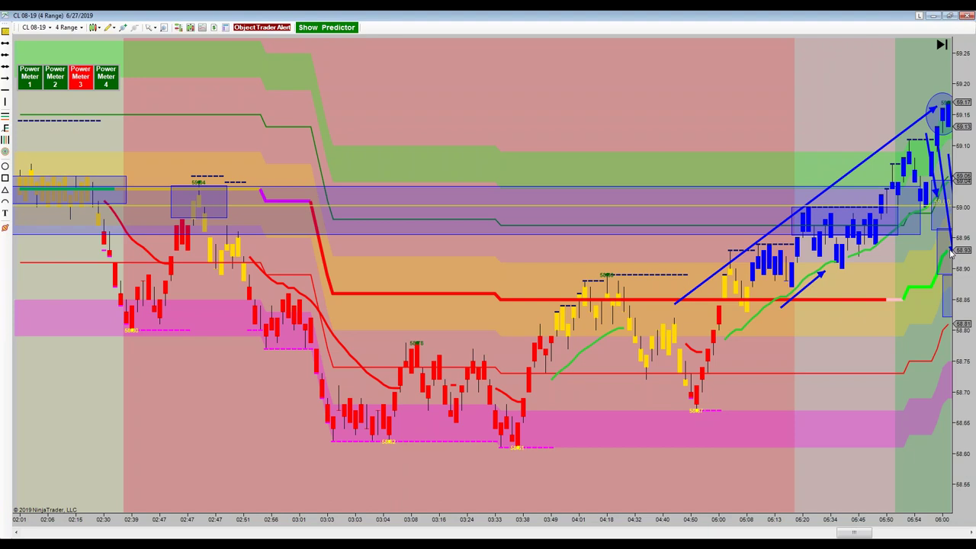
left_click_drag(697, 114, 623, 126)
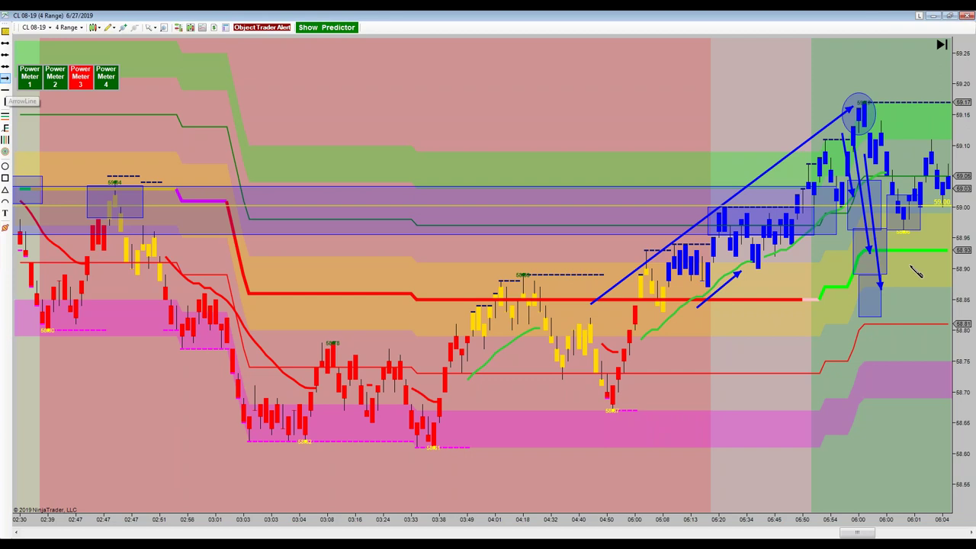
left_click_drag(891, 342, 891, 231)
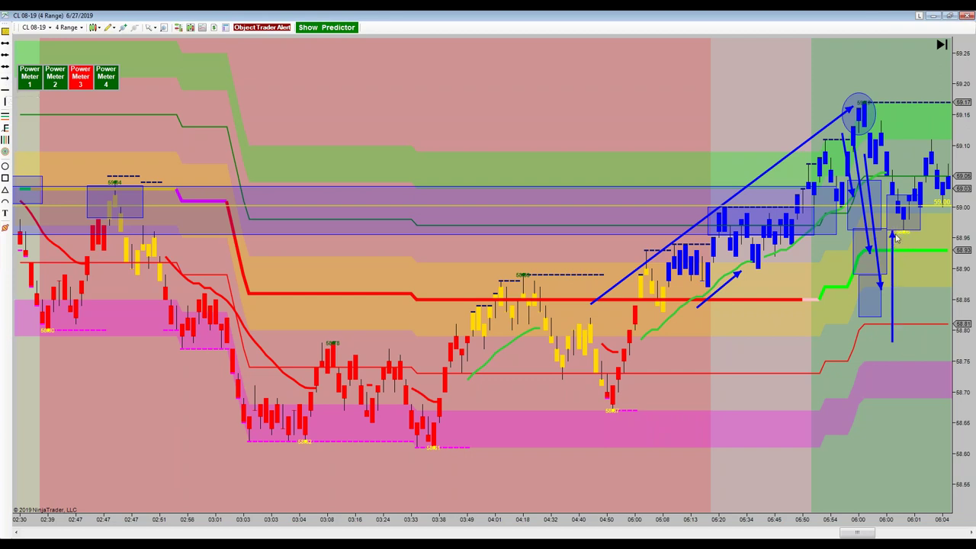
left_click_drag(893, 255, 898, 254)
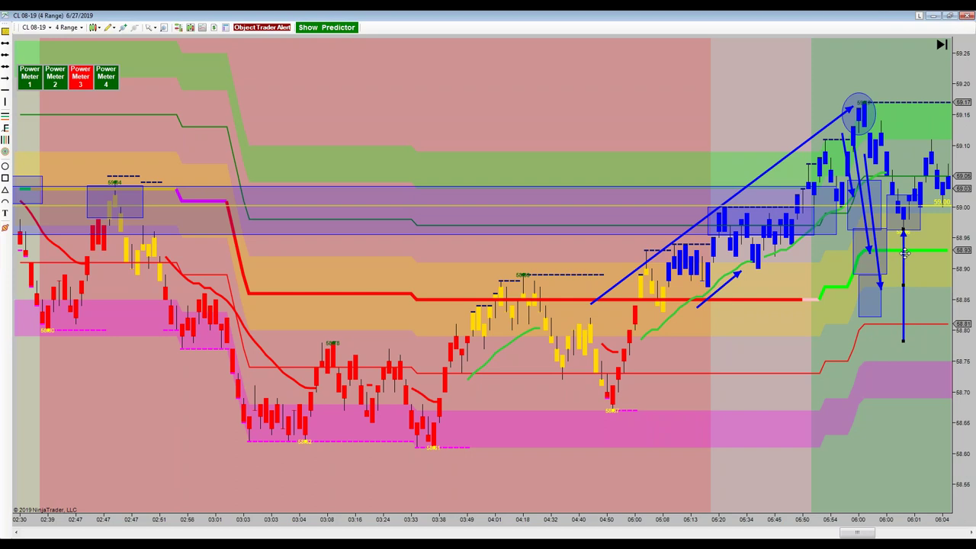
left_click_drag(903, 252, 908, 257)
left_click(521, 99)
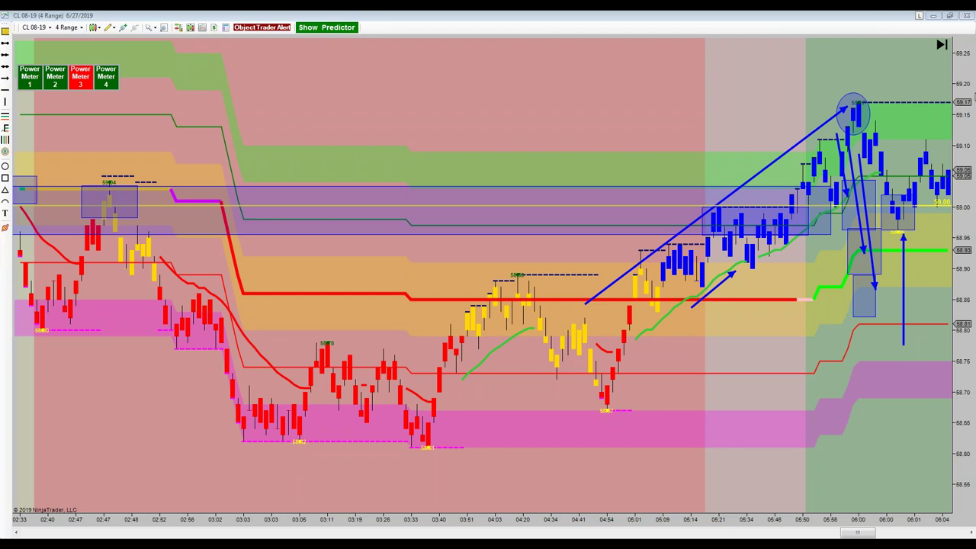
Switch the chart cursor to Cross Hair and return it to Pointer.
scroll(31, 211, "down", 5)
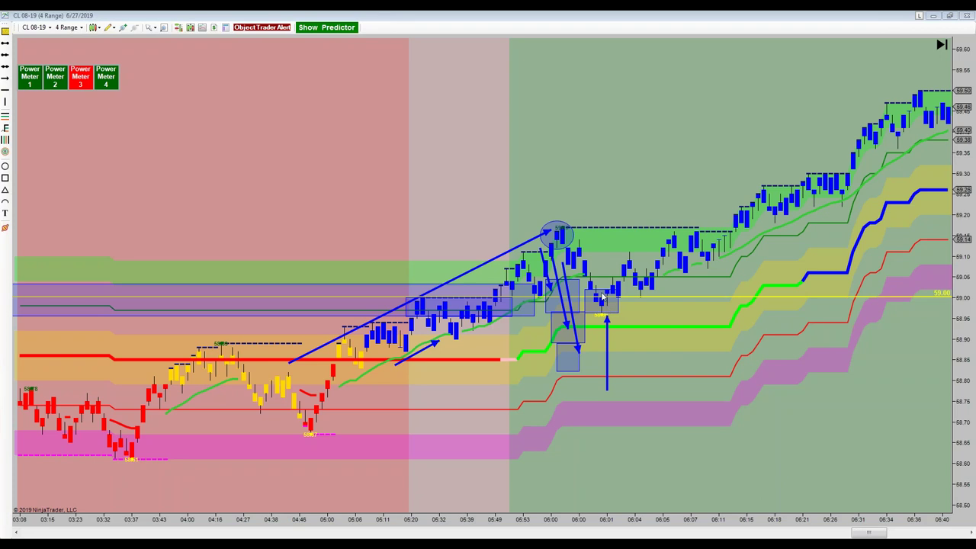
left_click(149, 28)
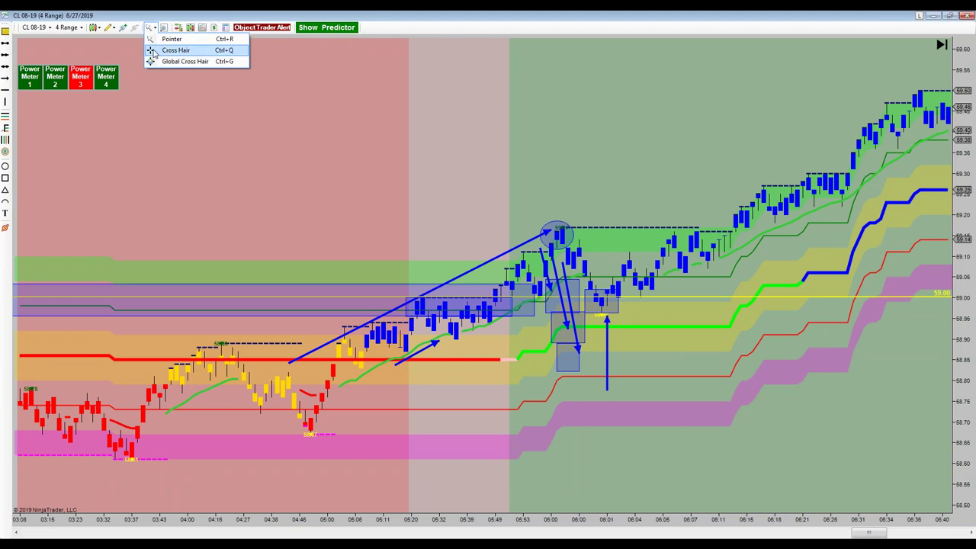
left_click(173, 50)
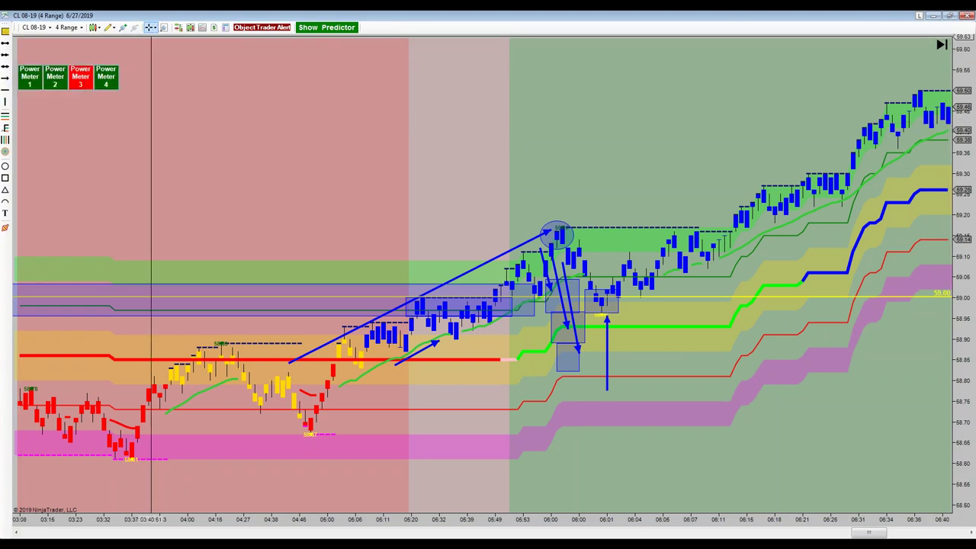
left_click(150, 28)
left_click(169, 39)
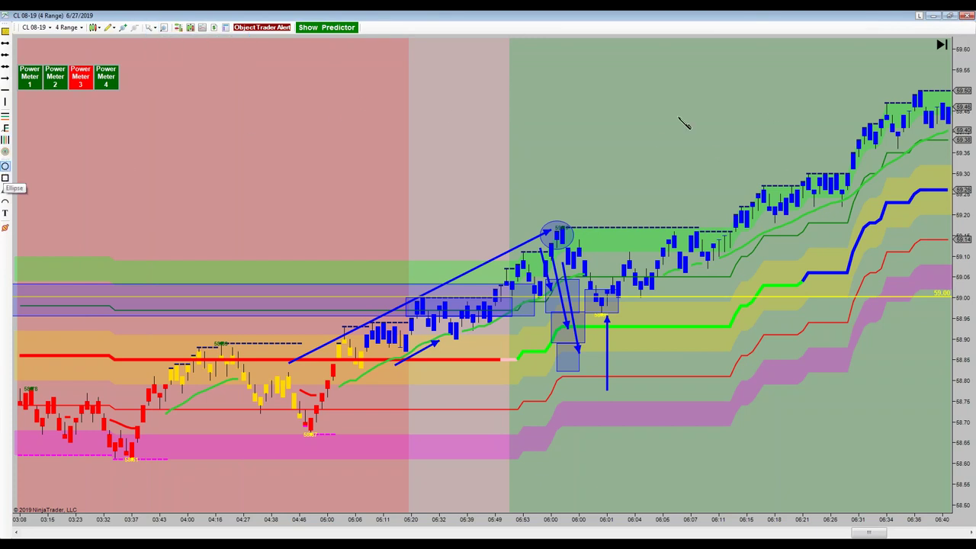
Circle the new swing highs near 59.50 with an ellipse and draw a pullback rectangle beneath them from about 59.38 to 59.32.
left_click(876, 82)
left_click(943, 121)
left_click(940, 120)
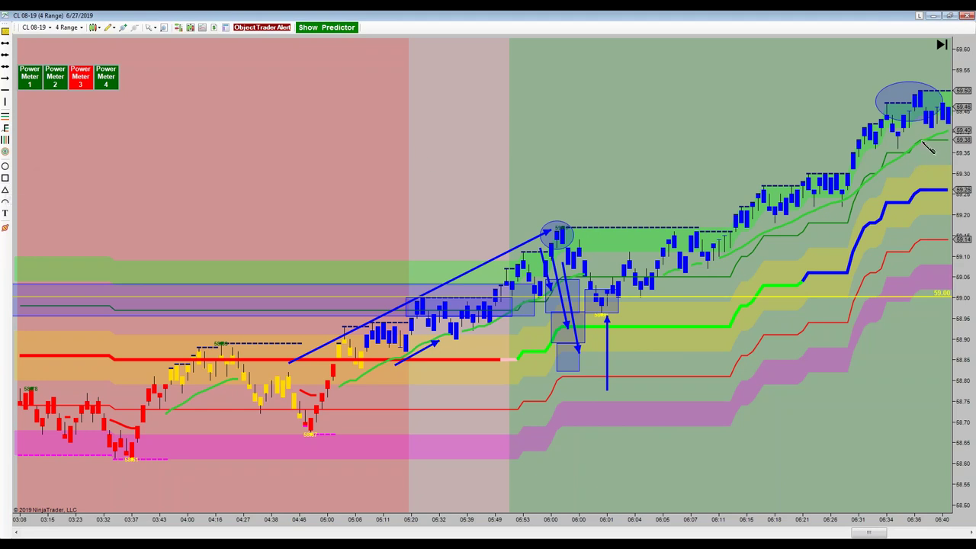
left_click_drag(920, 140, 945, 161)
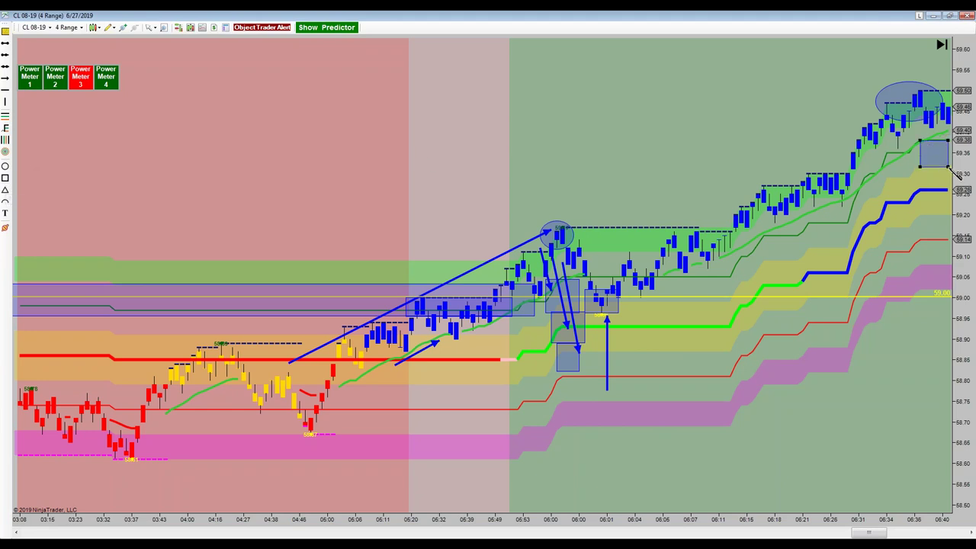
left_click(944, 165)
left_click(943, 159)
Draw a second pullback rectangle directly beneath the first, from about 59.32 to 59.20 over the blue trend line.
left_click(5, 178)
left_click(925, 173)
left_click(949, 214)
left_click_drag(959, 223, 948, 216)
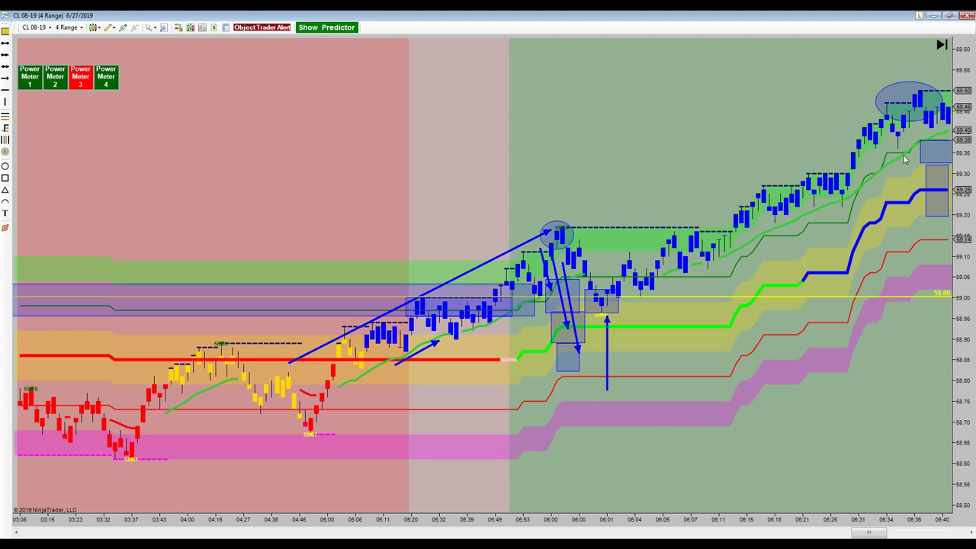
Add a third pullback rectangle from about 59.19 to 59.13 and a rectangle over the recent highs from about 59.53 to 59.44.
left_click(925, 220)
left_click(948, 244)
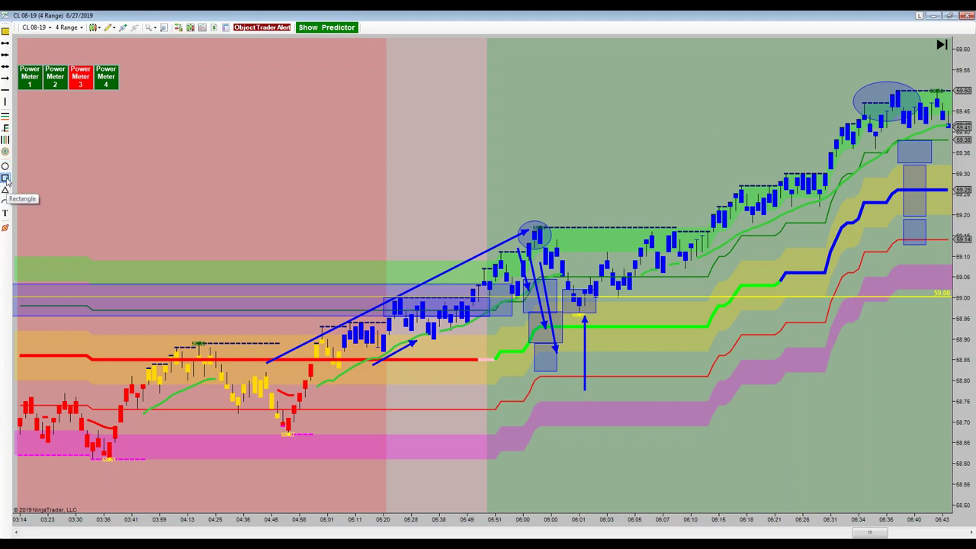
left_click_drag(864, 76, 951, 117)
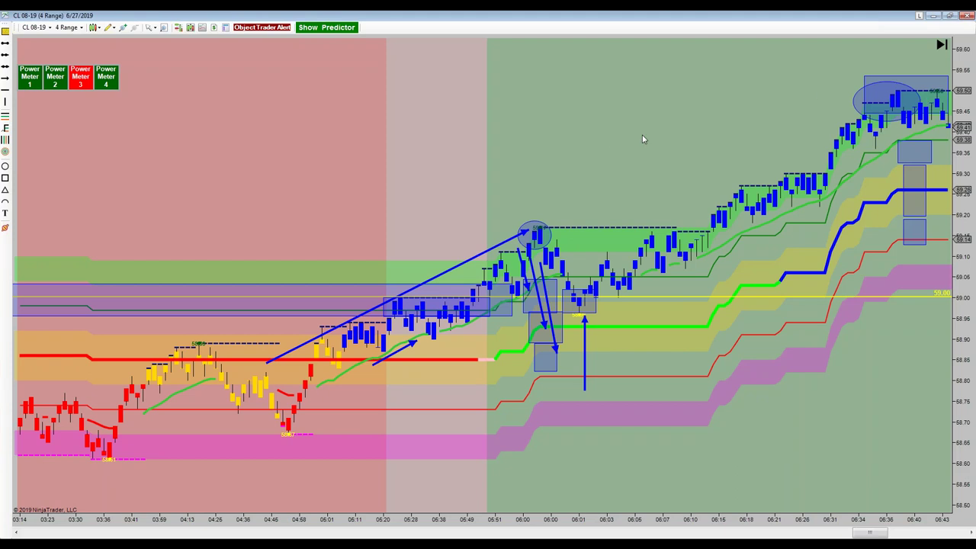
Examine how price moves from the 59.50 highs toward the marked pullback zones and compare it with the earlier pullback.
left_click_drag(611, 136, 580, 136)
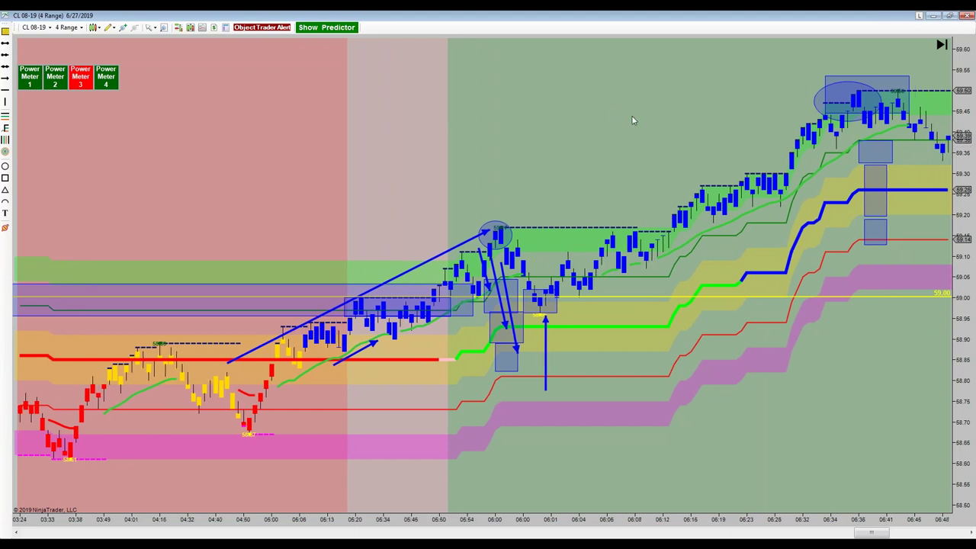
left_click_drag(633, 121, 597, 130)
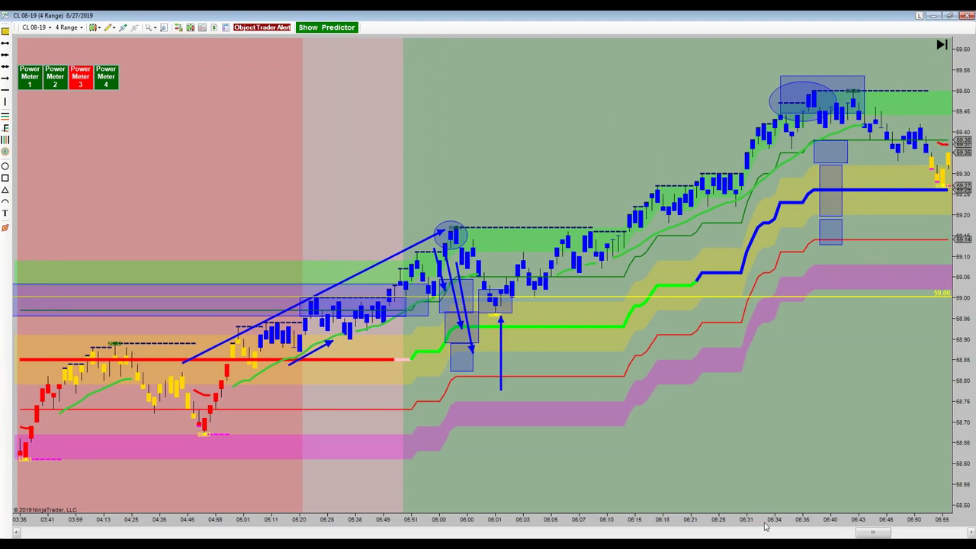
left_click_drag(748, 529, 739, 528)
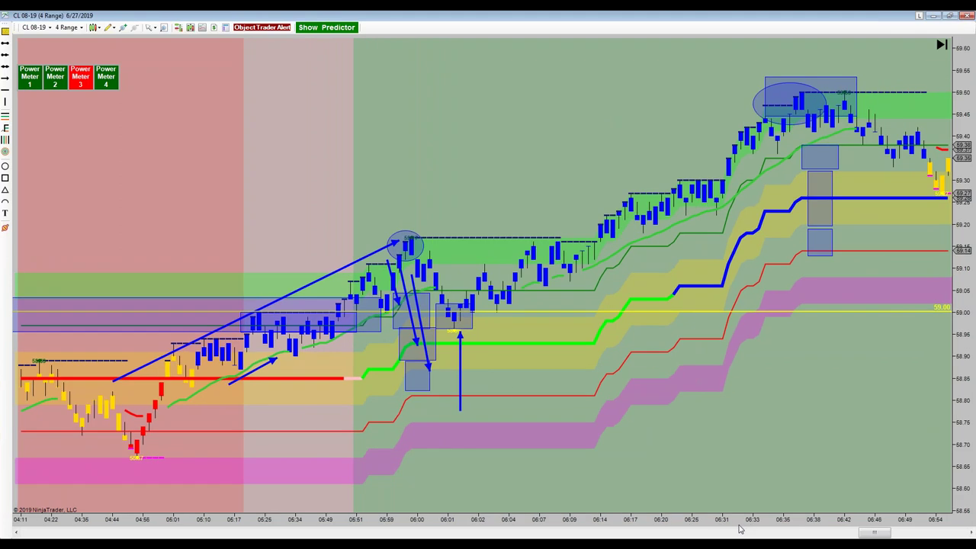
mouse_move(539, 156)
left_mouse_down()
mouse_move(600, 163)
mouse_move(544, 168)
left_mouse_up()
mouse_move(592, 135)
left_mouse_down()
mouse_move(562, 144)
mouse_move(586, 141)
left_mouse_up()
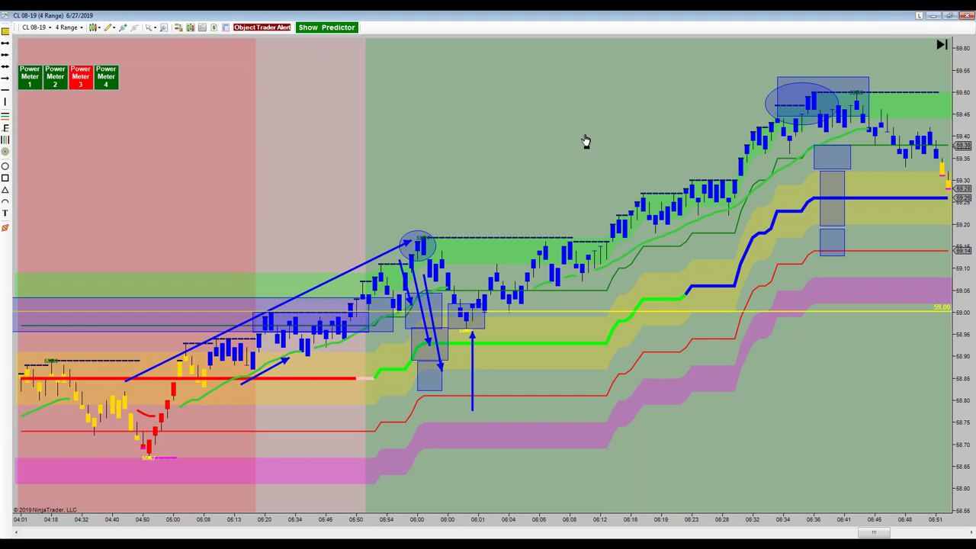
left_click_drag(585, 141, 641, 153)
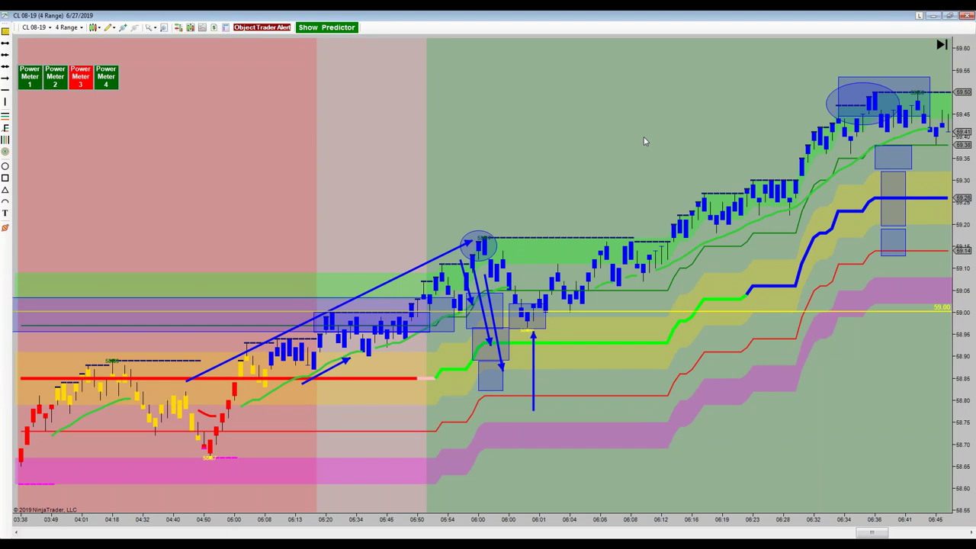
left_click_drag(644, 137, 539, 183)
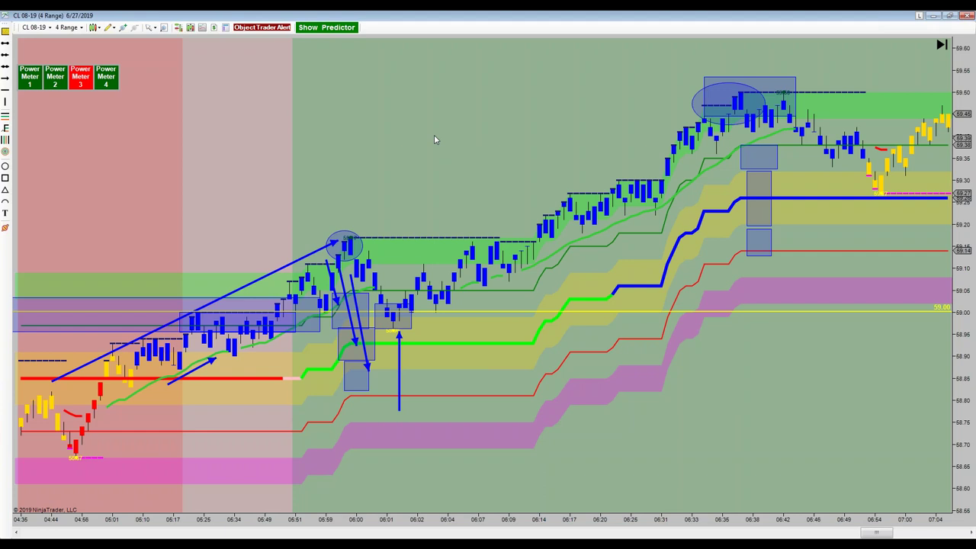
left_click_drag(391, 164, 553, 170)
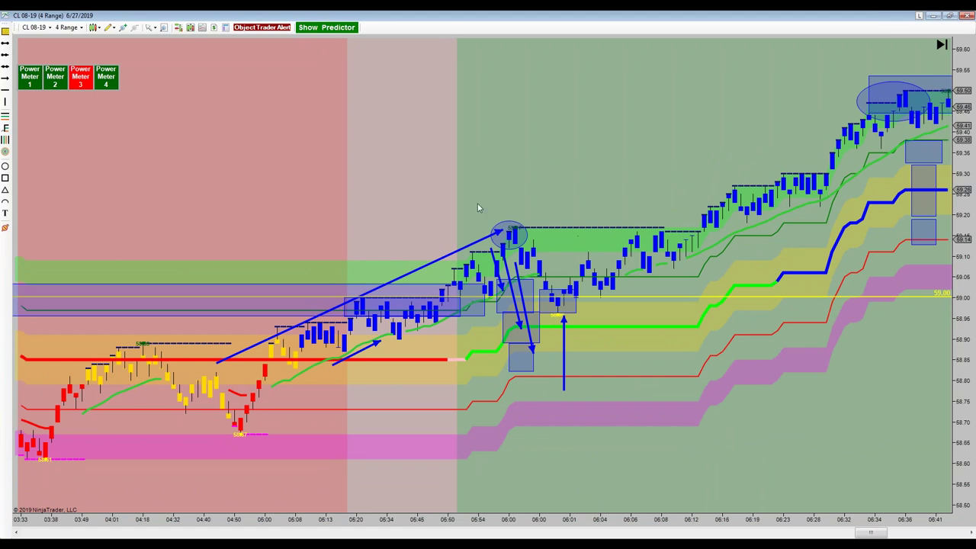
Place a horizontal line at about 59.26 and circle the earlier swing high near 59.27, before the 6/27 session line.
scroll(428, 533, "up", 4)
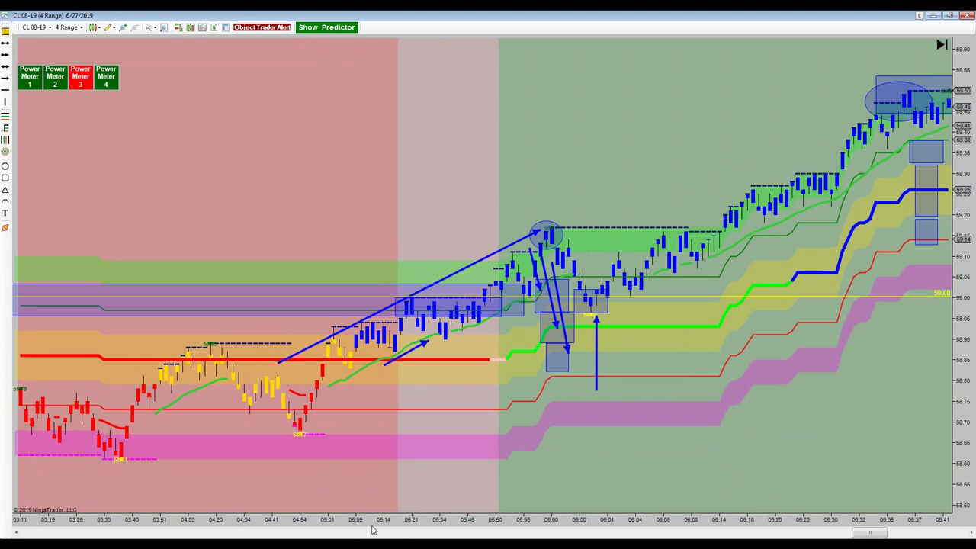
scroll(428, 533, "up", 6)
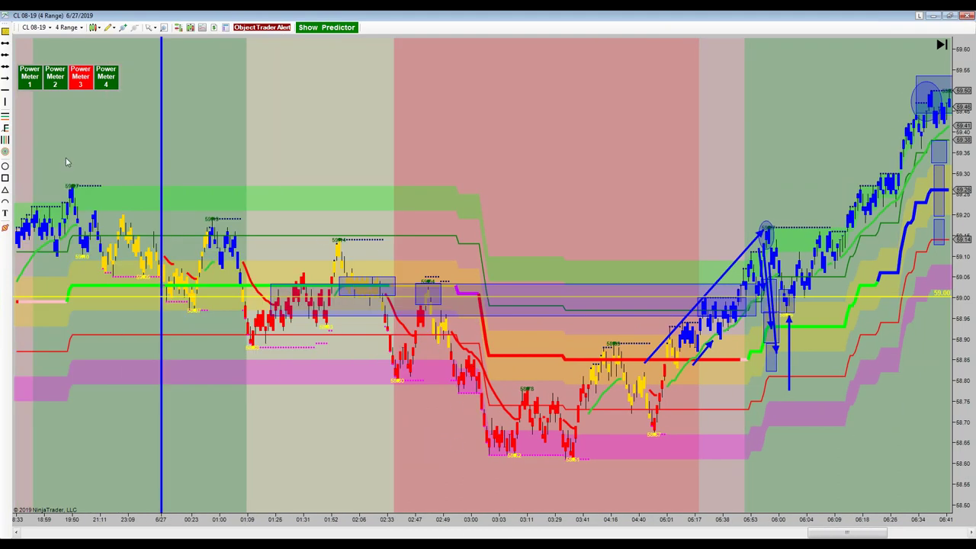
left_click(5, 89)
left_click(673, 192)
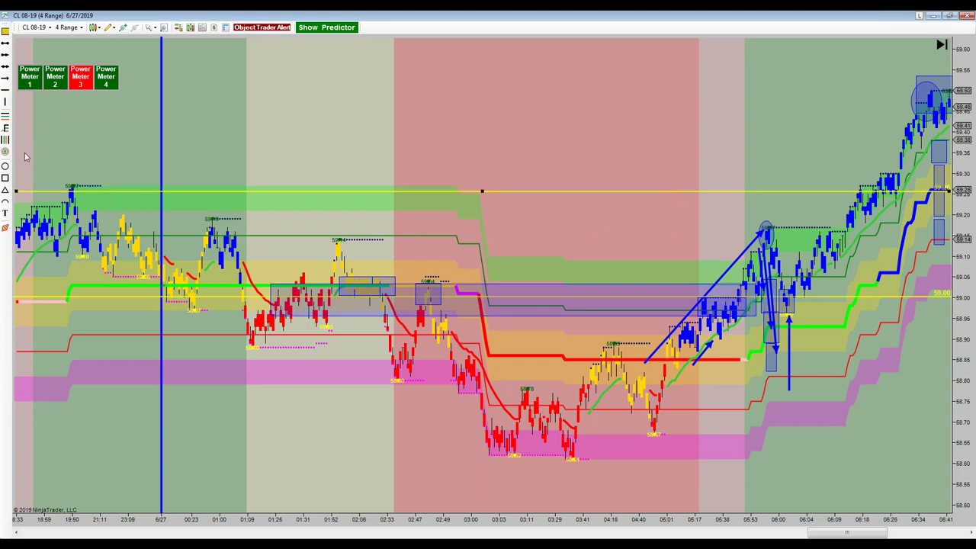
left_click(5, 167)
left_click_drag(54, 182, 91, 212)
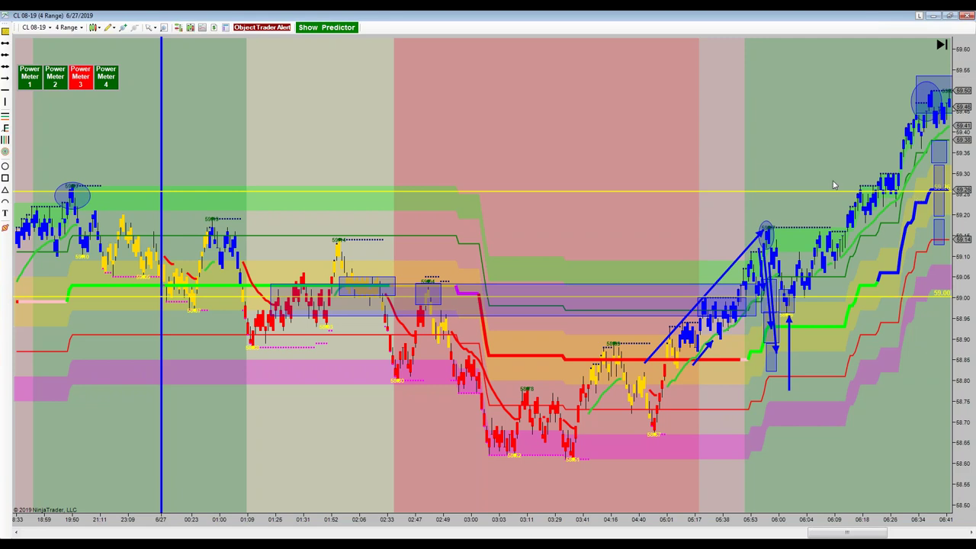
Draw a rectangle from about 59.28 to 59.22 at the circled earlier high and extend it across to the latest price action.
left_click(4, 177)
left_click_drag(41, 181, 266, 216)
left_click_drag(353, 208, 942, 215)
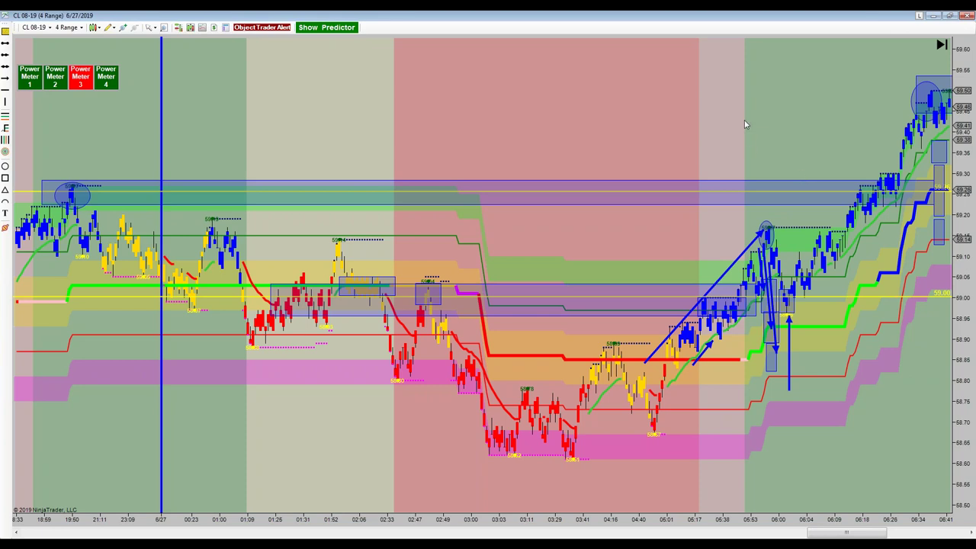
Draw a rectangle around the latest pullback low above the blue trend line, from about 59.31 to 59.25.
left_click_drag(743, 120, 693, 140)
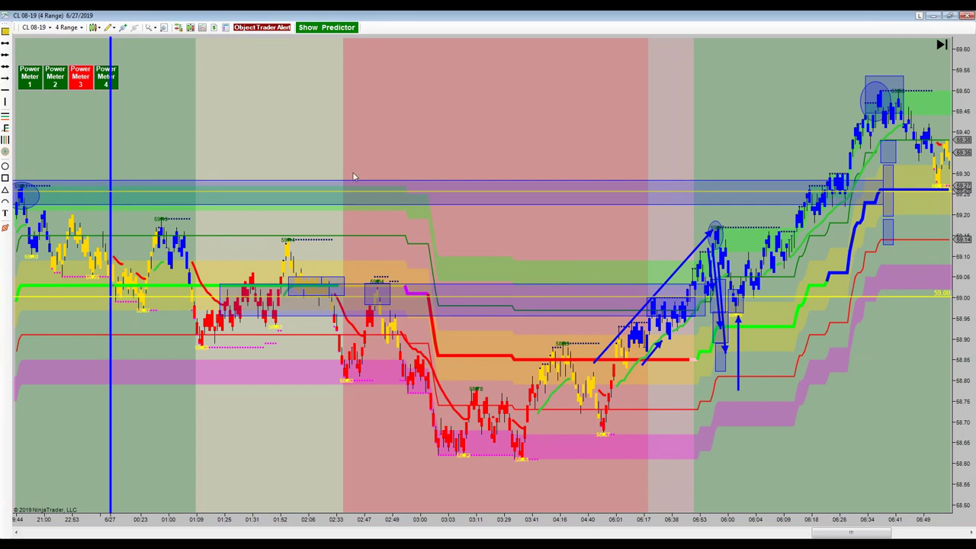
left_click(5, 178)
left_click(949, 193)
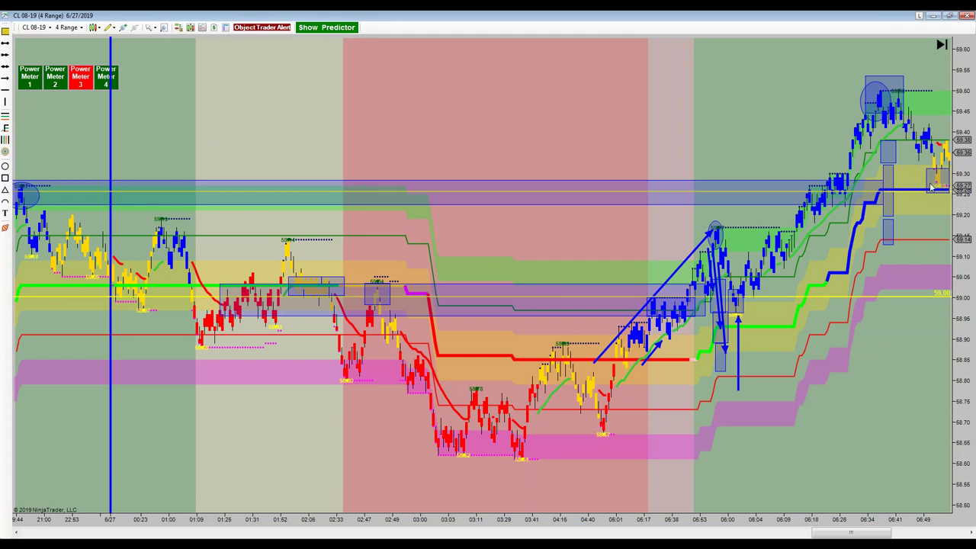
Draw an upward arrow to the boxed pullback low near 59.25 and circle the new high at about 59.60.
left_click(6, 78)
left_click_drag(933, 257, 939, 196)
left_click_drag(638, 127, 593, 164)
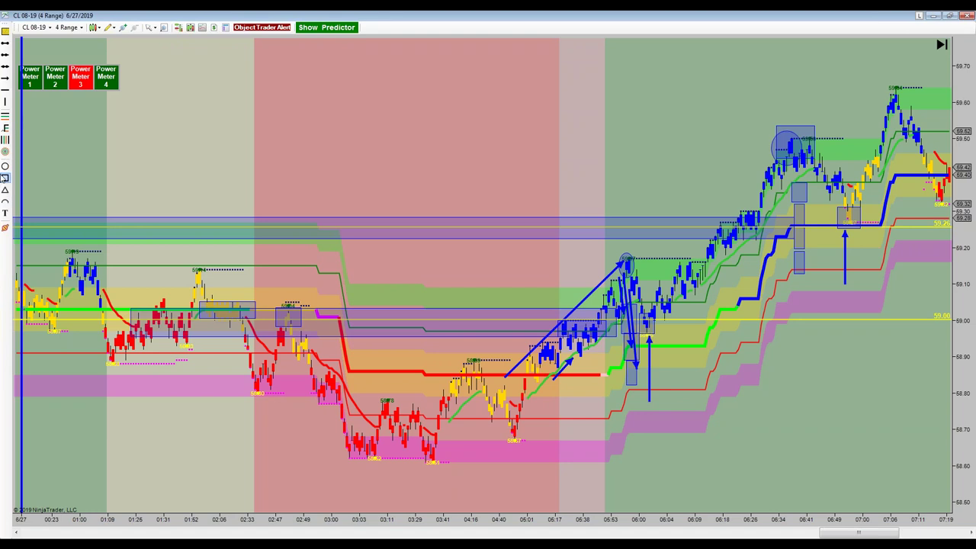
mouse_move(875, 89)
left_mouse_down()
mouse_move(920, 123)
mouse_move(909, 112)
left_mouse_up()
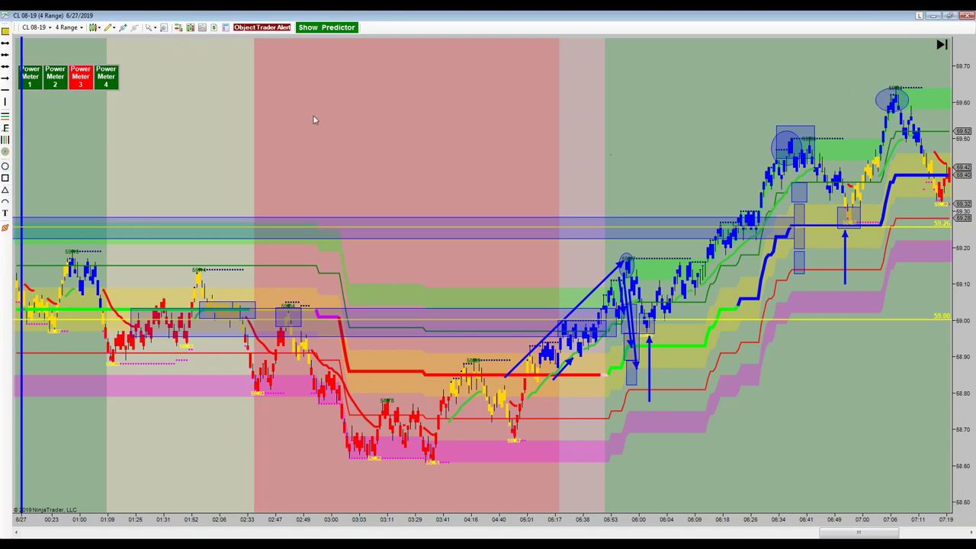
Draw rising arrows from the two boxed pullback lows up to the following highs, near 59.56 and 59.49.
left_click(4, 78)
left_click(853, 207)
left_click(904, 114)
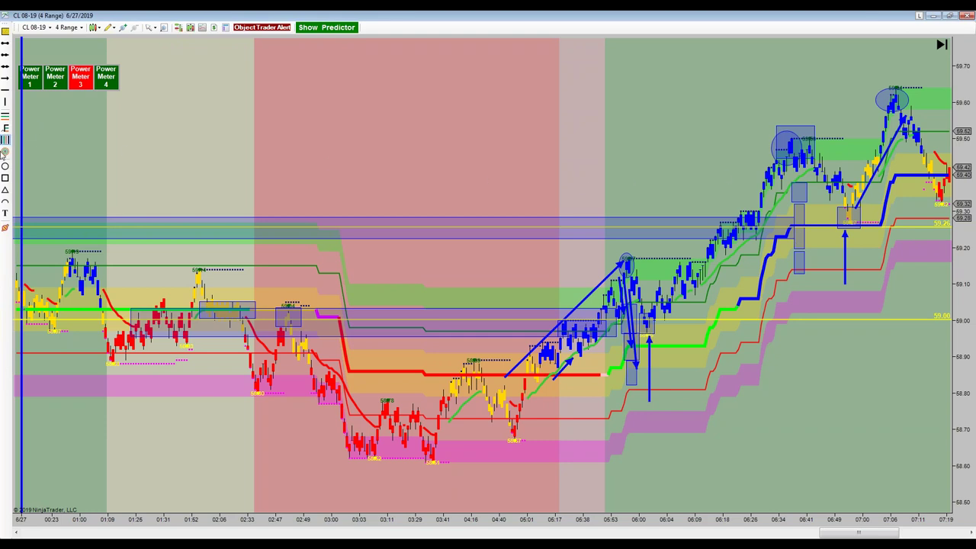
left_click(5, 78)
left_click_drag(649, 304, 724, 205)
left_click_drag(770, 179, 785, 143)
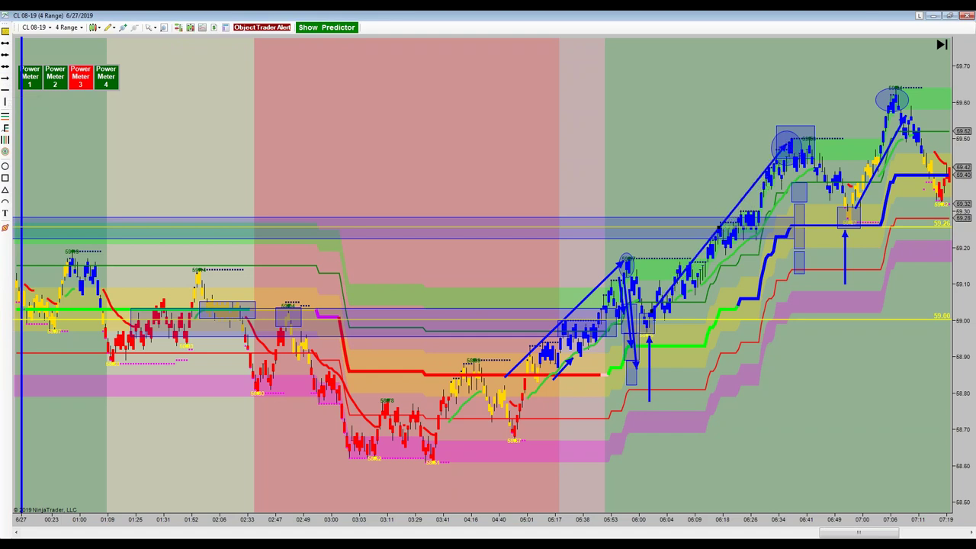
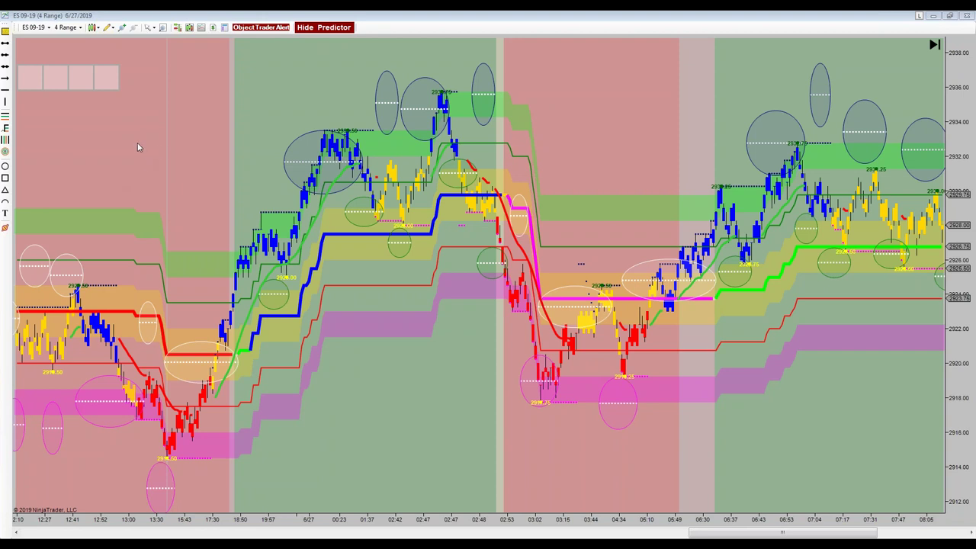
Place a vertical line at the 6/27 session start on the ES 09-19 4 Range chart and hide the predictor.
left_click(5, 102)
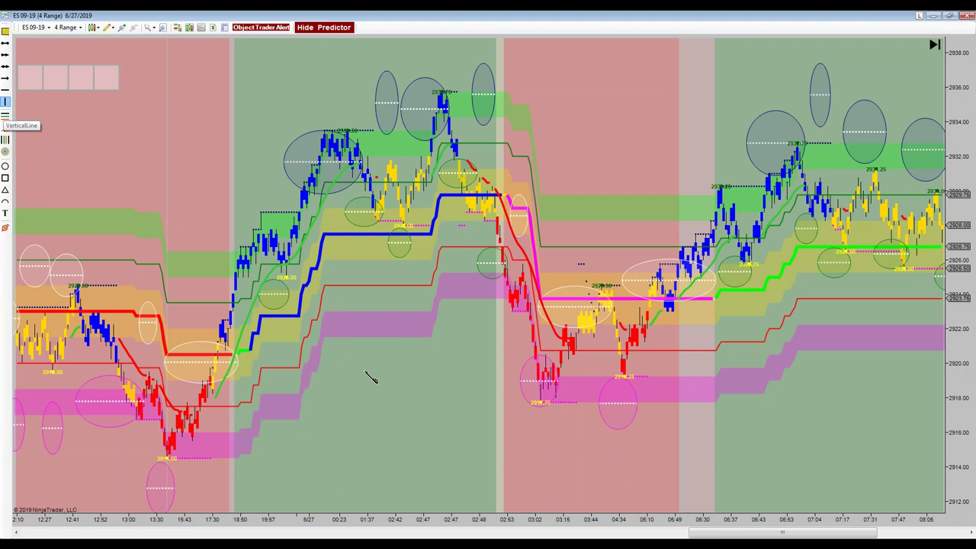
left_click(311, 465)
left_click_drag(310, 465, 307, 465)
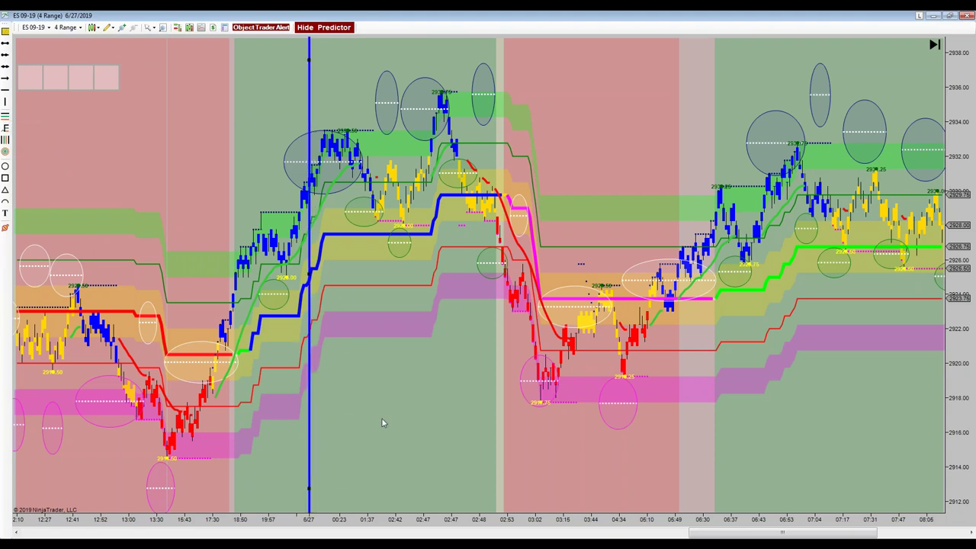
left_click(338, 29)
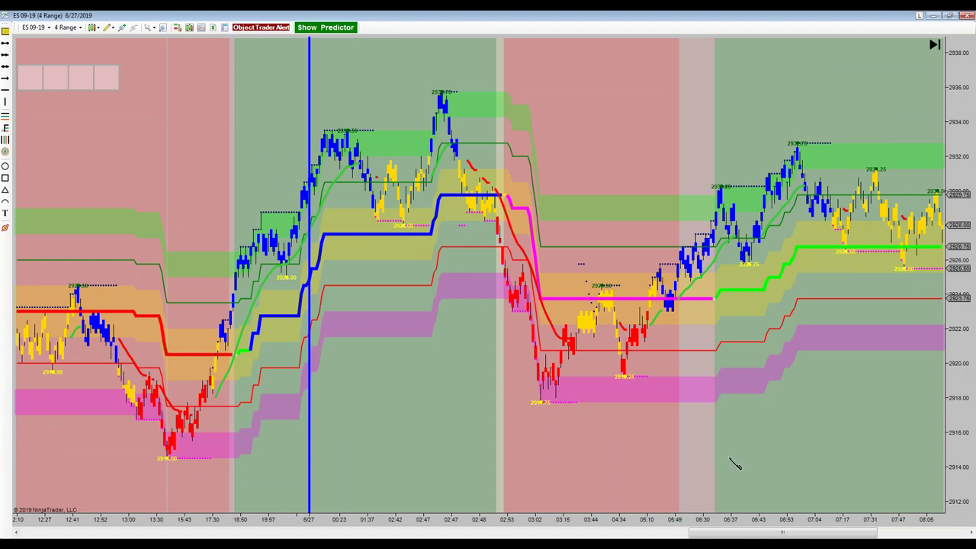
Place a second vertical line and align it at about 05:49 with the crosshair cursor, then restore the normal pointer.
left_click(699, 472)
left_click_drag(699, 474, 690, 476)
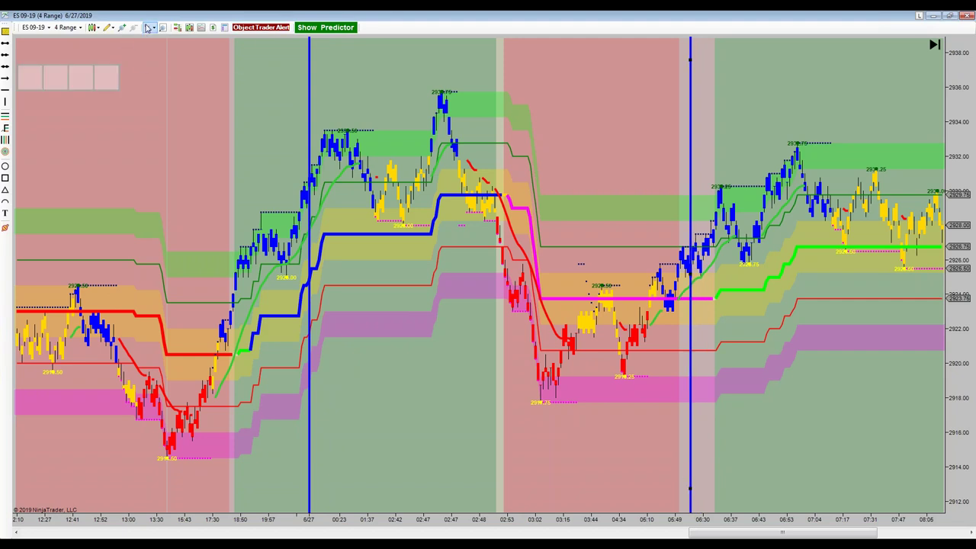
left_click(150, 28)
left_click(174, 50)
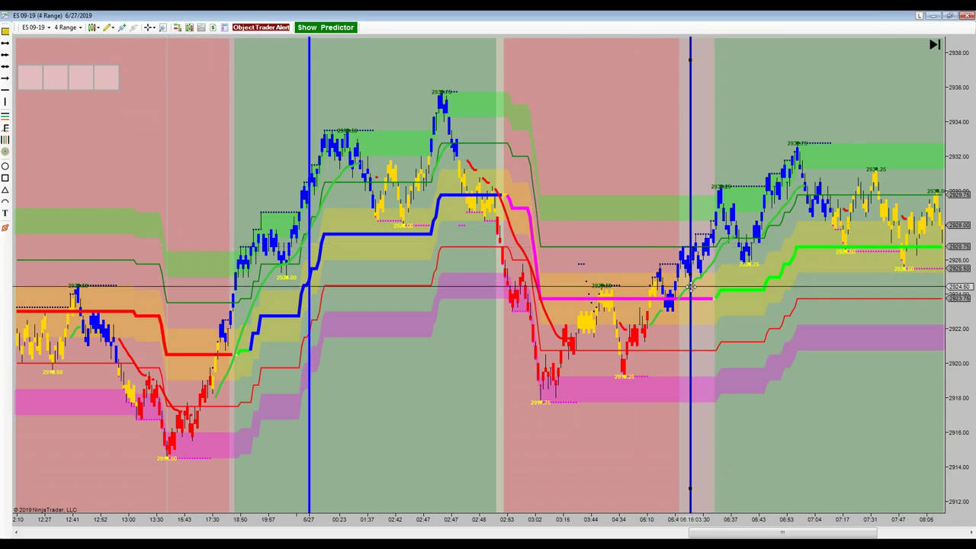
left_click_drag(690, 286, 677, 290)
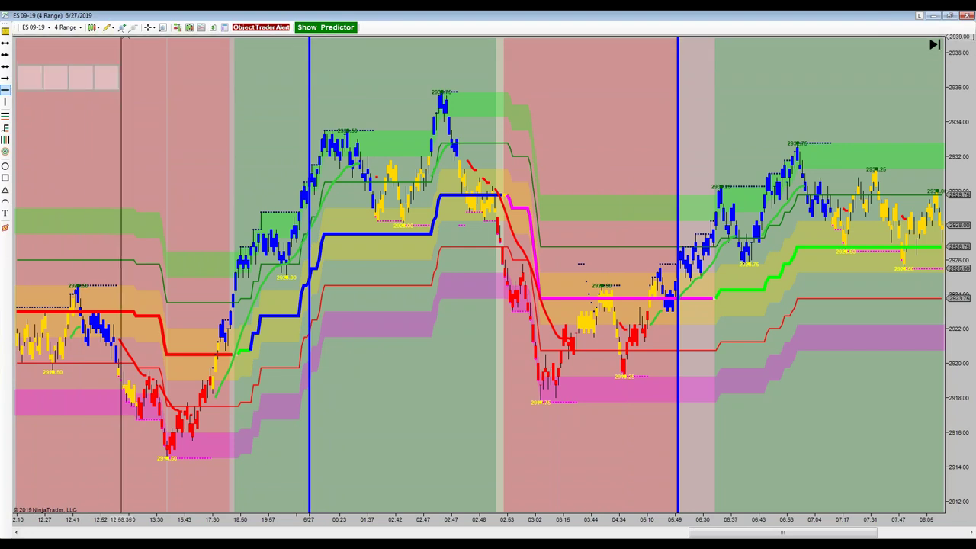
left_click(149, 28)
left_click(167, 39)
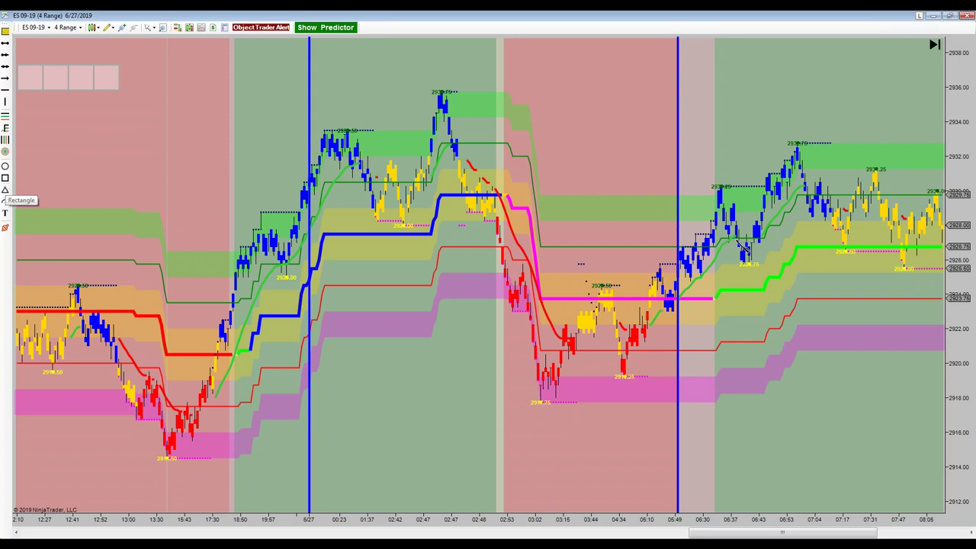
Draw a rectangle around the pullback low near 06:40, from about 2927.25 to 2926, and an upward arrow pointing to it.
left_click(730, 238)
left_click(760, 261)
left_click(751, 267)
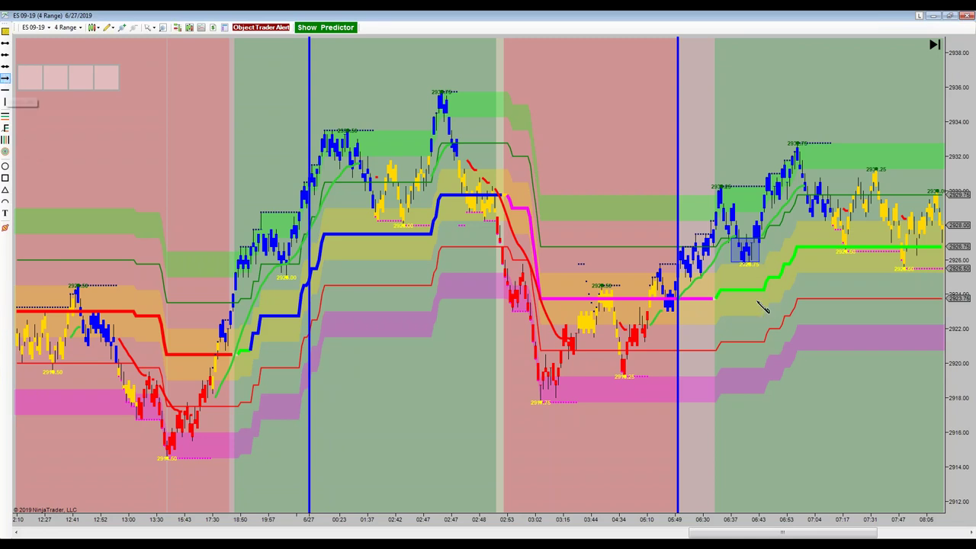
left_click_drag(748, 318, 750, 262)
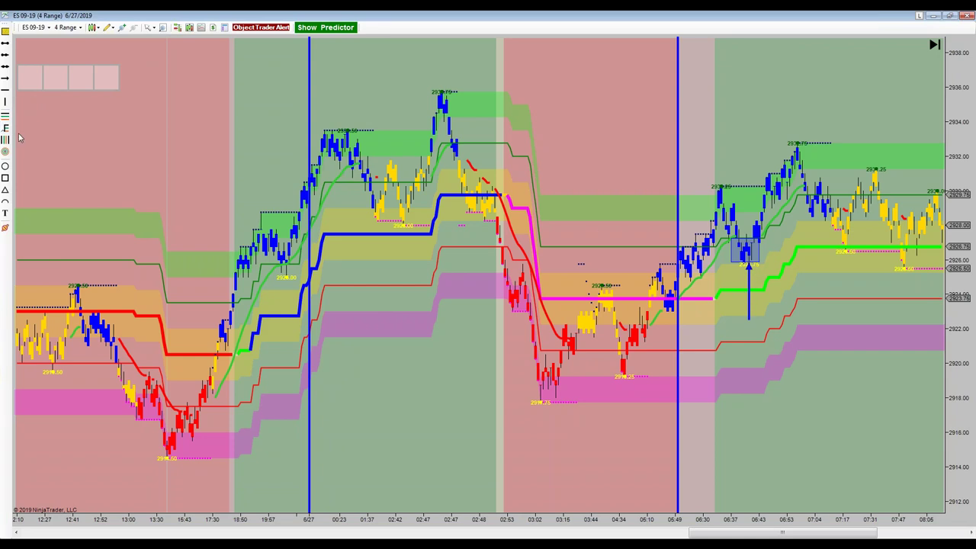
Draw rectangles around the two pullback lows at the green trend line, near 07:17 and 07:47.
left_click(5, 178)
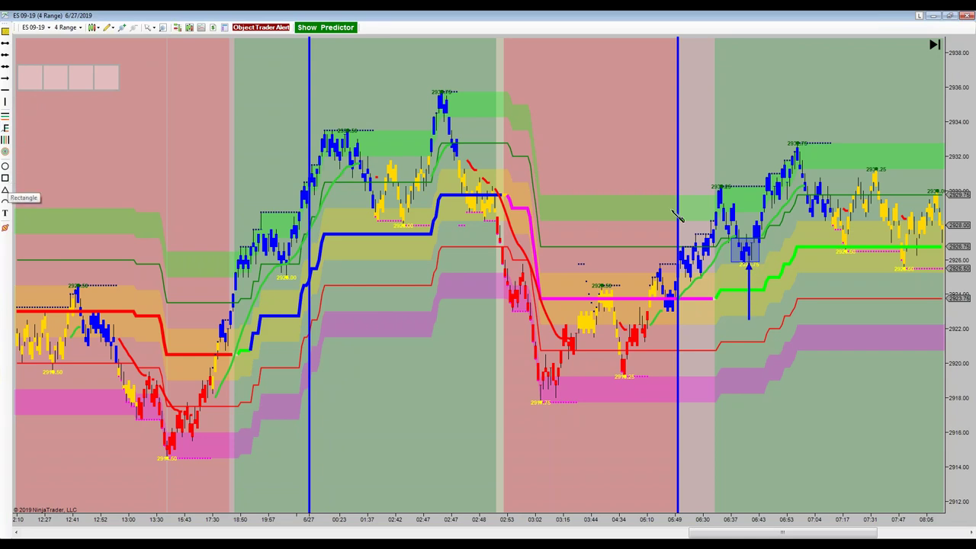
left_click(827, 224)
left_click(856, 246)
left_click(861, 249)
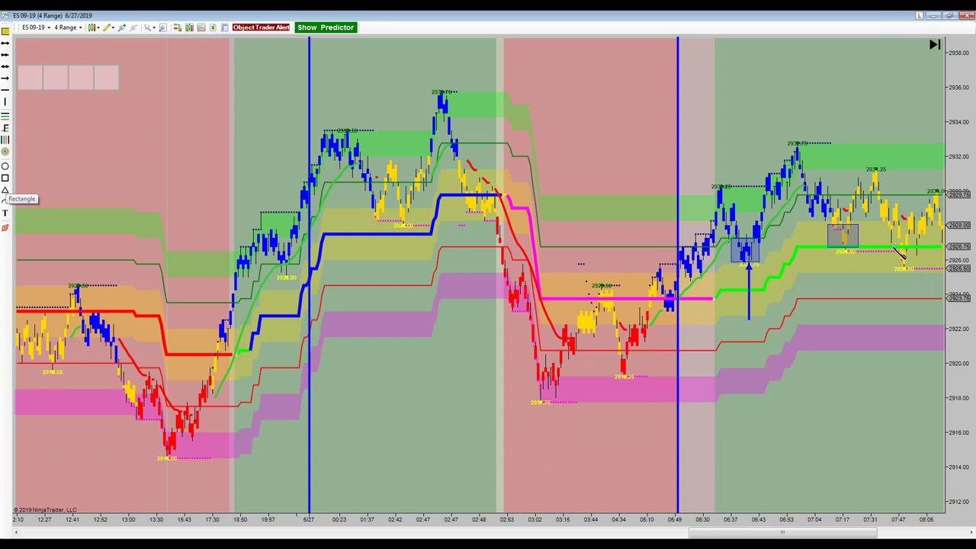
left_click(893, 235)
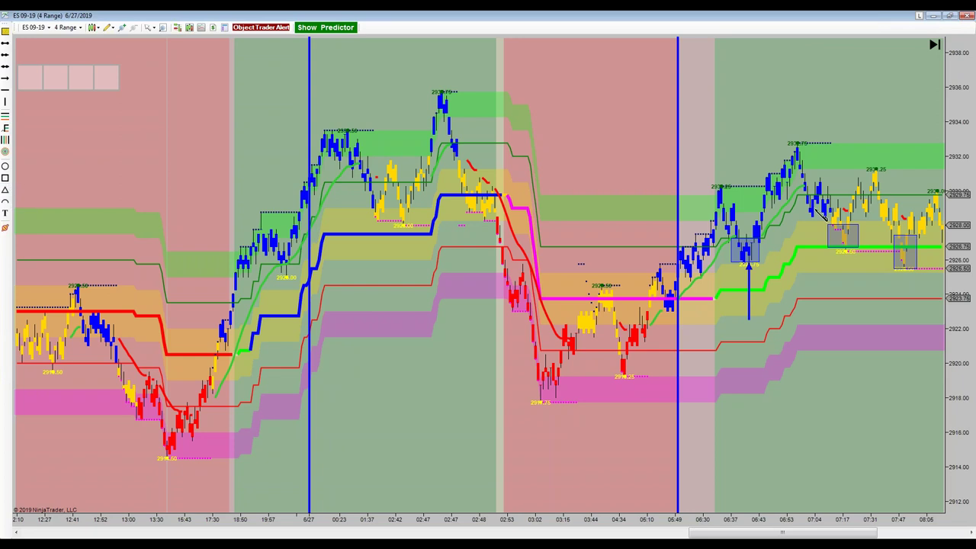
Draw rectangles from about 2929.75 to 2928.25 over the first price drops after the 07:00 and 07:31 highs.
mouse_move(804, 194)
left_mouse_down()
mouse_move(839, 229)
mouse_move(832, 219)
left_mouse_up()
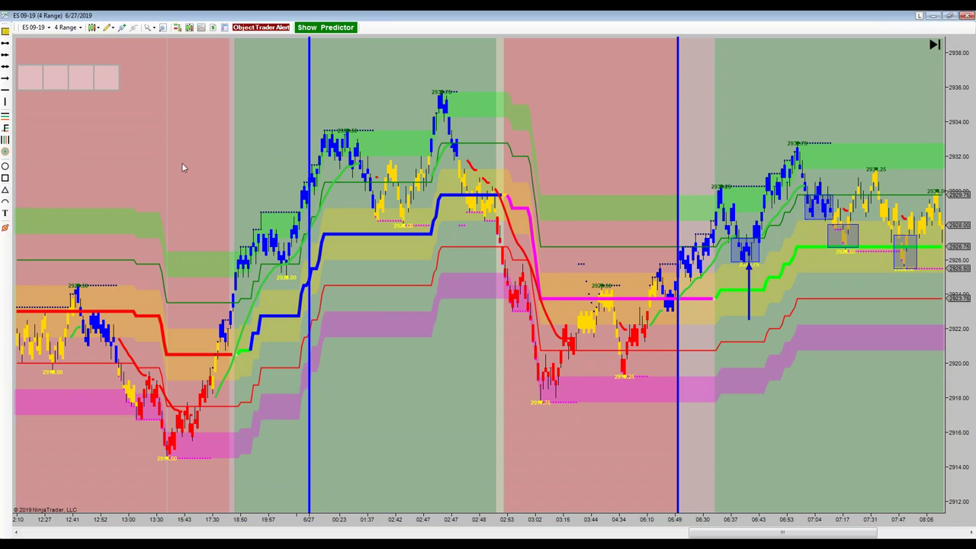
left_click(4, 178)
left_click_drag(877, 196, 904, 219)
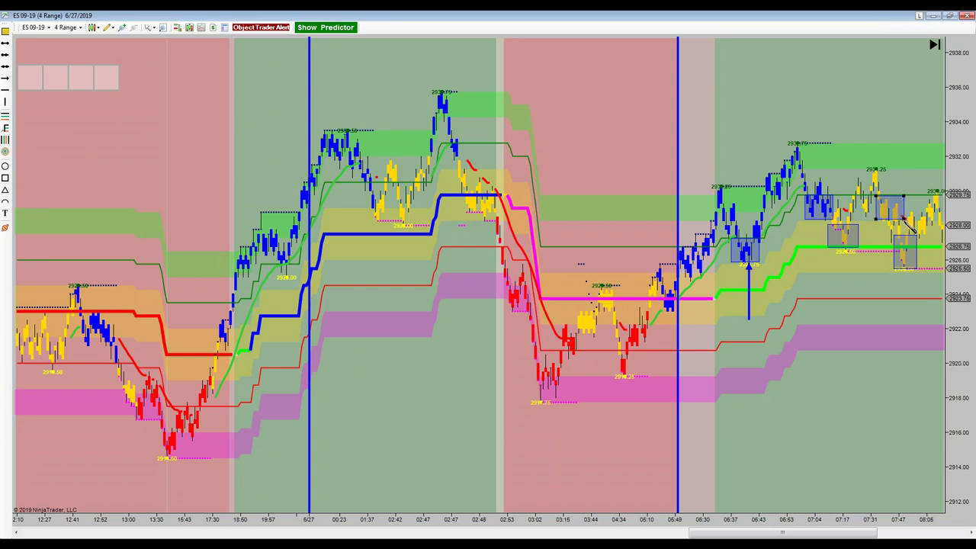
left_click(897, 195)
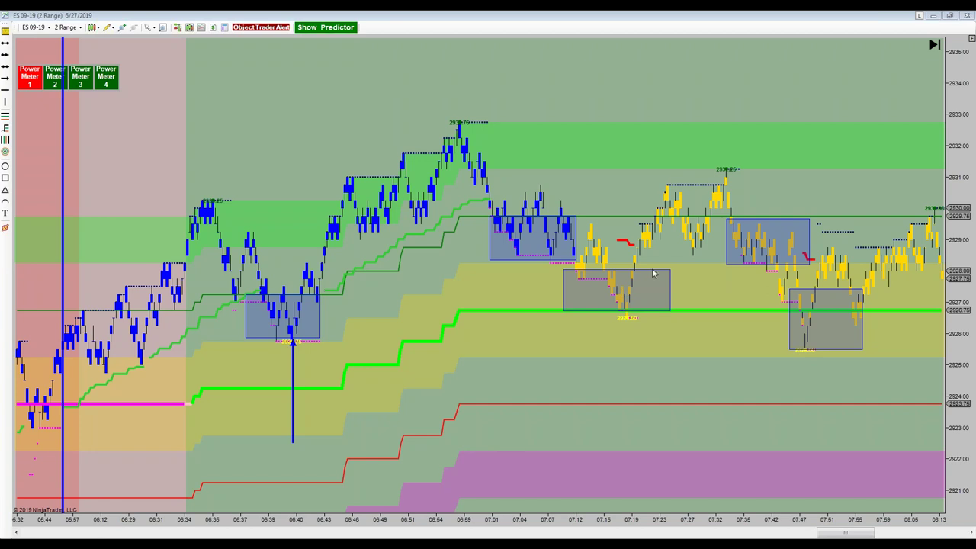
Shrink the rectangle on the ES 09-19 2 Range chart to fit the 07:19 pullback low, with its upper edge at about 2927.5.
left_click_drag(670, 269, 652, 285)
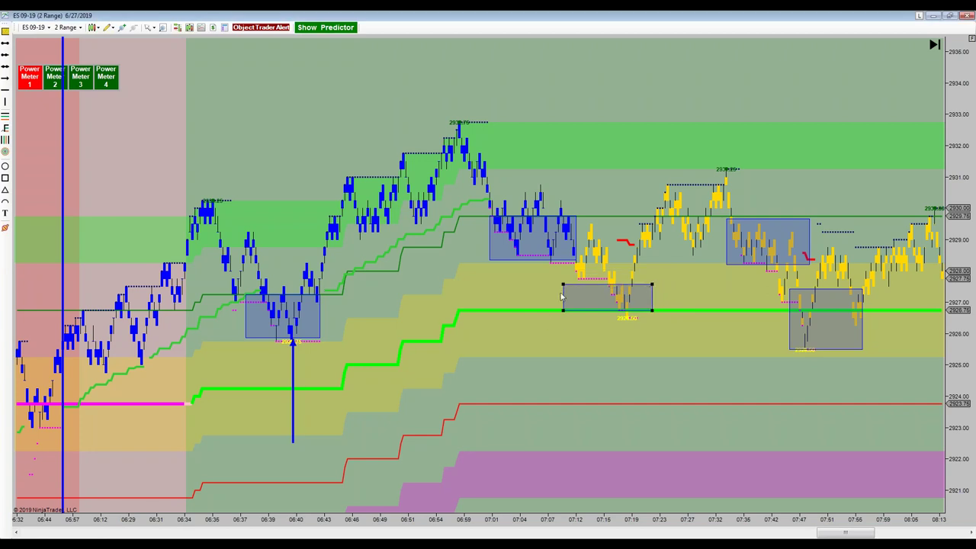
left_click_drag(561, 289, 599, 285)
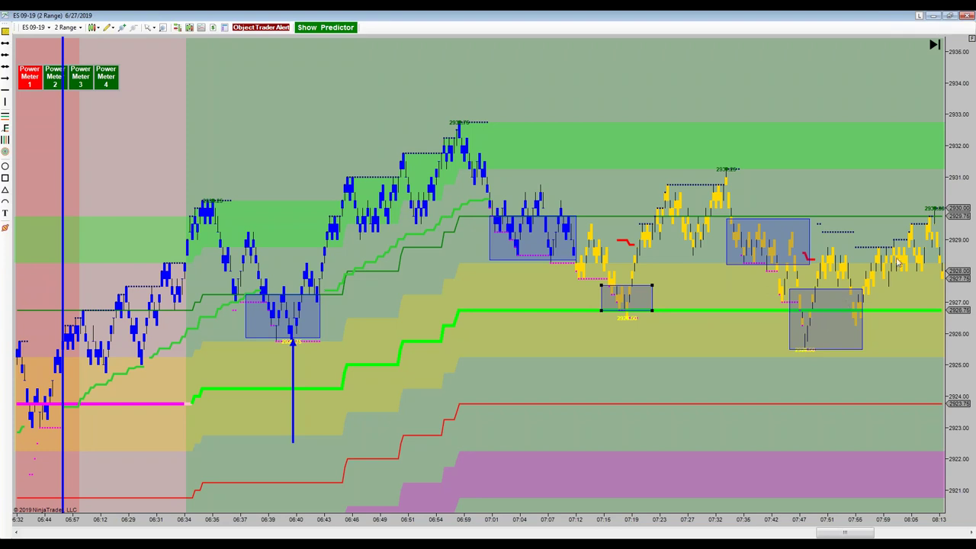
left_click(817, 316)
Circle the small bounce near 07:06 at about 2930 and draw a horizontal line at about 2932.25 through the prior high.
left_click(5, 165)
left_click(532, 198)
left_click(549, 218)
left_click(5, 44)
left_click(372, 139)
left_click(837, 140)
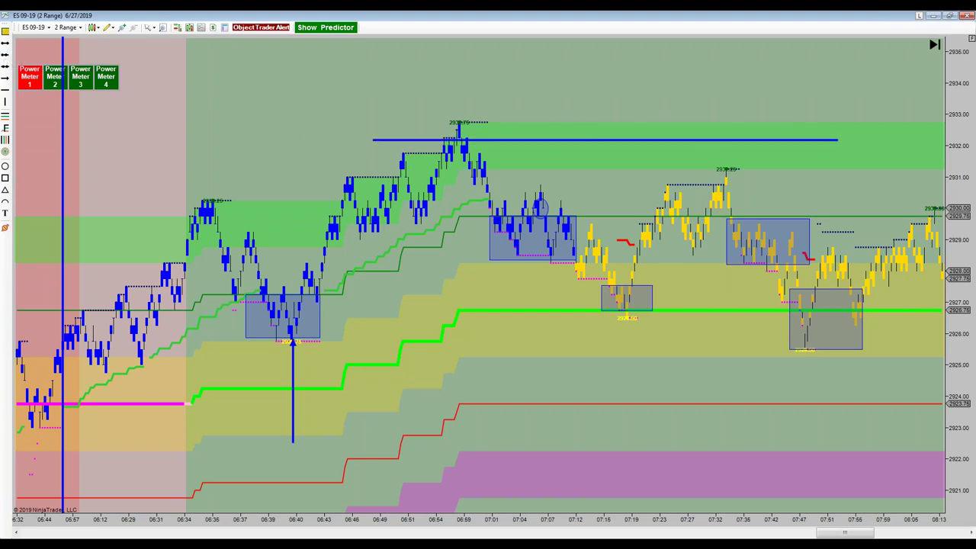
Draw an arrow from the circled bounce toward the horizontal line and a rectangle around the line from about 2932.5 to 2931.75.
left_click(4, 79)
left_click(541, 200)
left_click(559, 157)
left_click(5, 177)
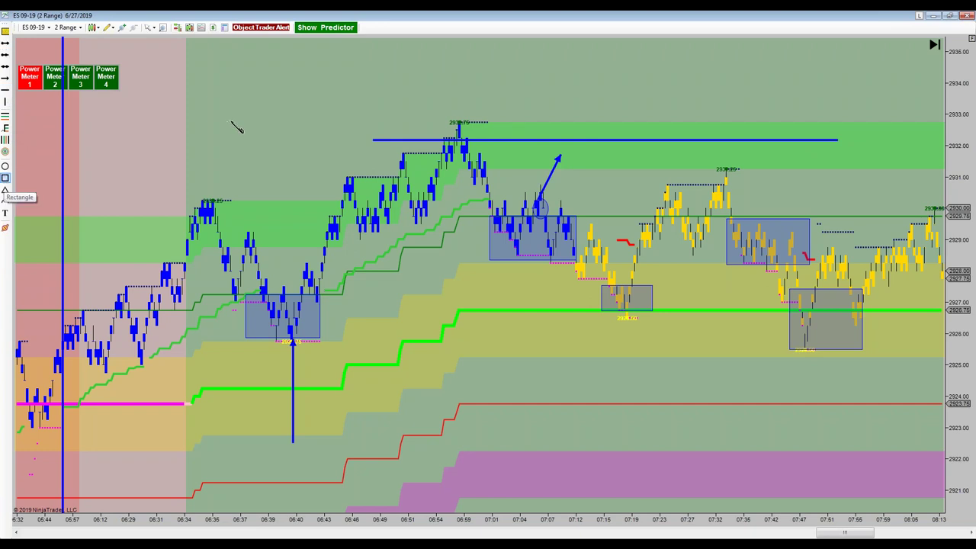
left_click(370, 131)
left_click(800, 157)
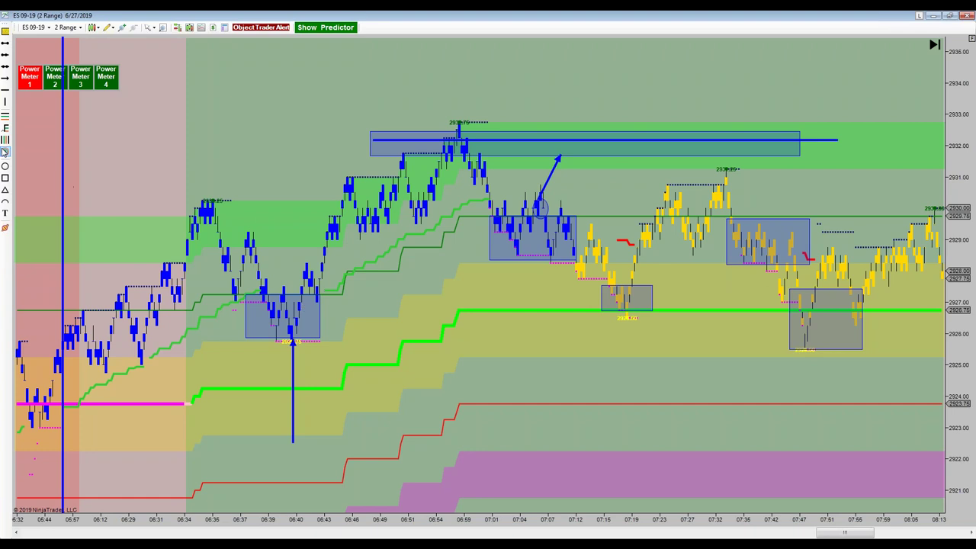
Draw arrows from the 06:40 and 07:19 pullbacks up to their following highs, and circle the start of the first move.
left_click(5, 78)
left_click_drag(298, 285, 398, 153)
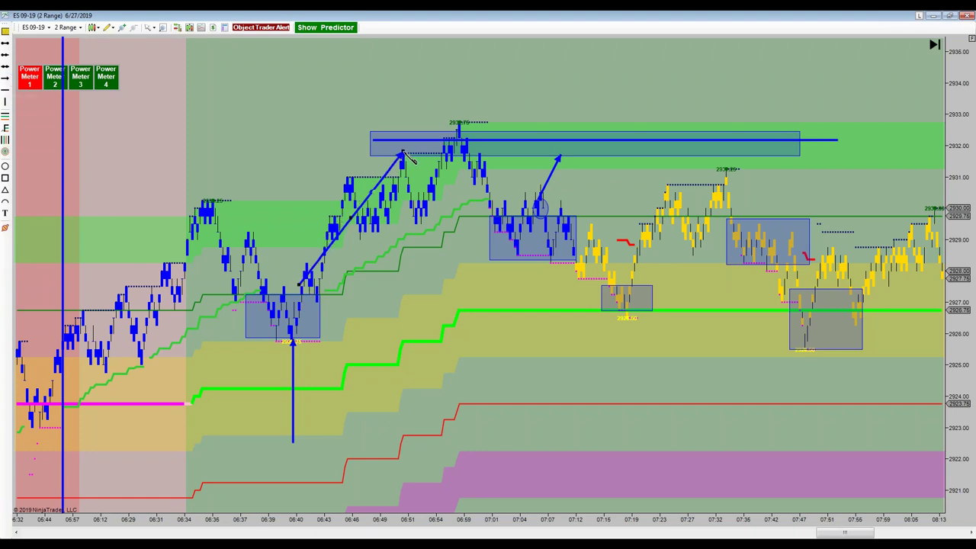
left_click(5, 165)
left_click_drag(289, 285, 317, 305)
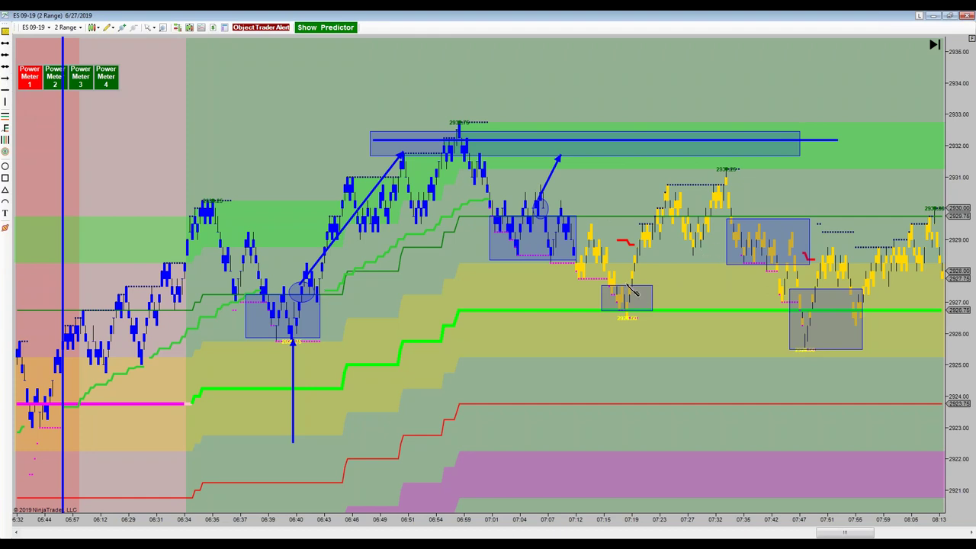
left_click_drag(629, 286, 713, 170)
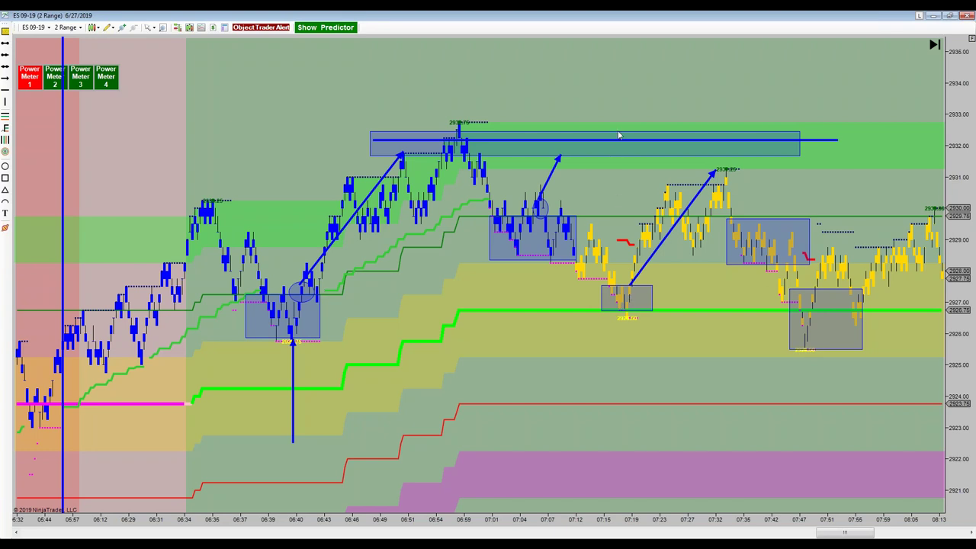
Reposition the horizontal line to about 2932.15 and its rectangle to span about 2932.75 to 2932 at the prior high.
left_click(670, 139)
left_click_drag(671, 140, 666, 135)
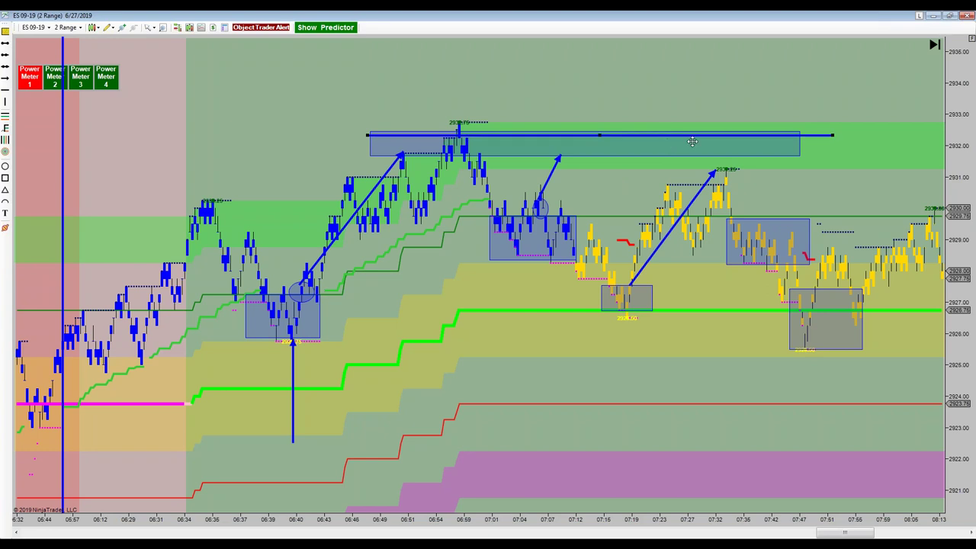
left_click_drag(726, 134, 718, 118)
left_click(725, 135)
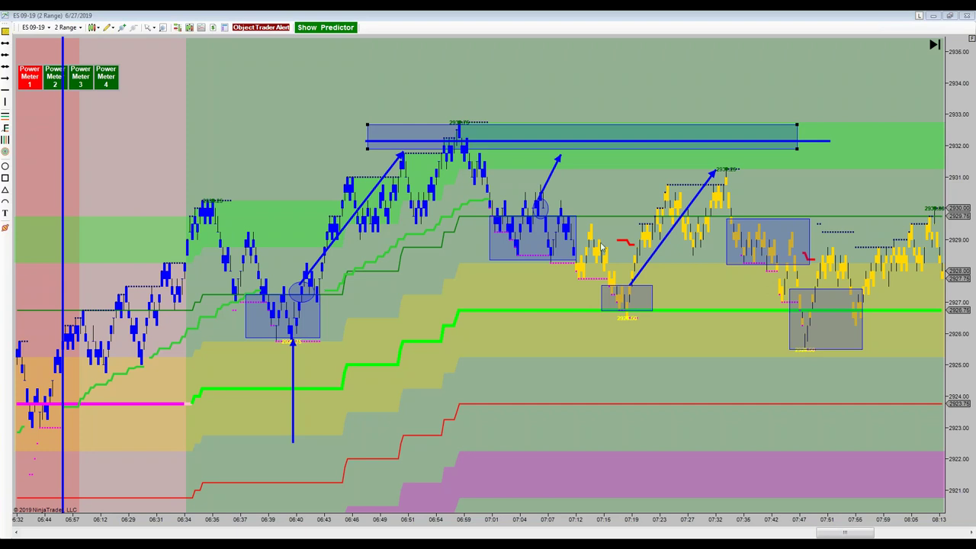
Cross out the rectangle between 07:01 and 07:12 with two diagonal lines and adjust the rising one.
left_click(4, 44)
left_click(5, 43)
left_click_drag(487, 204, 500, 214)
left_click_drag(568, 253, 576, 267)
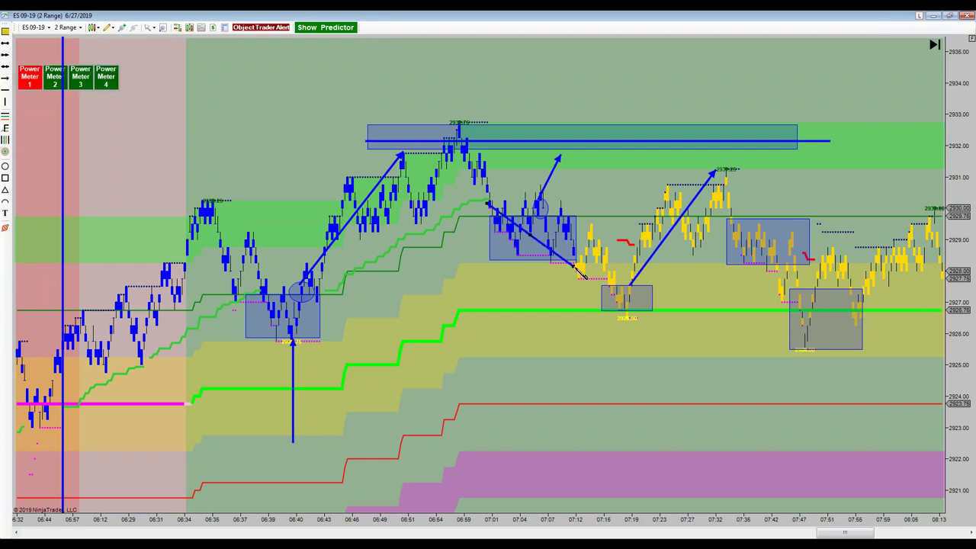
left_click(5, 43)
left_click_drag(483, 269, 594, 188)
left_click(602, 197)
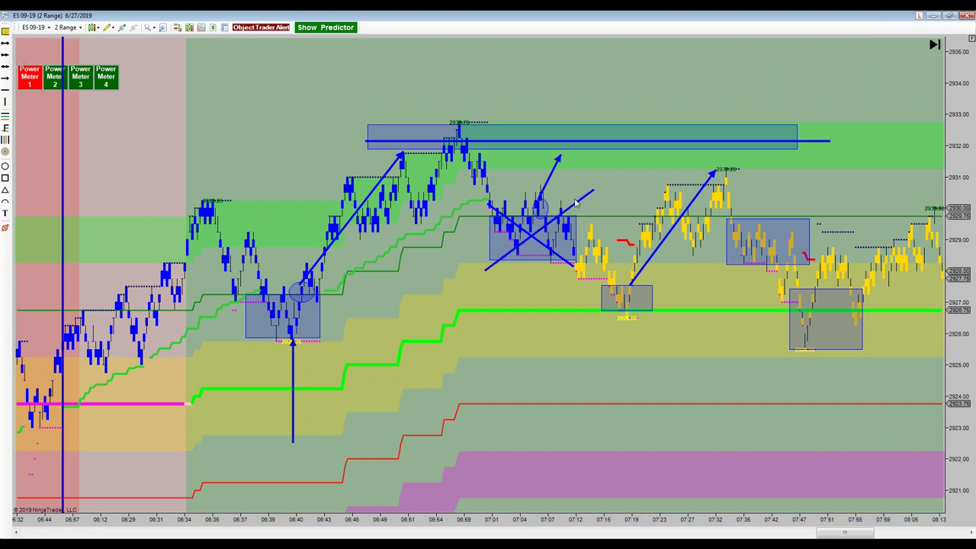
left_click_drag(538, 230, 535, 233)
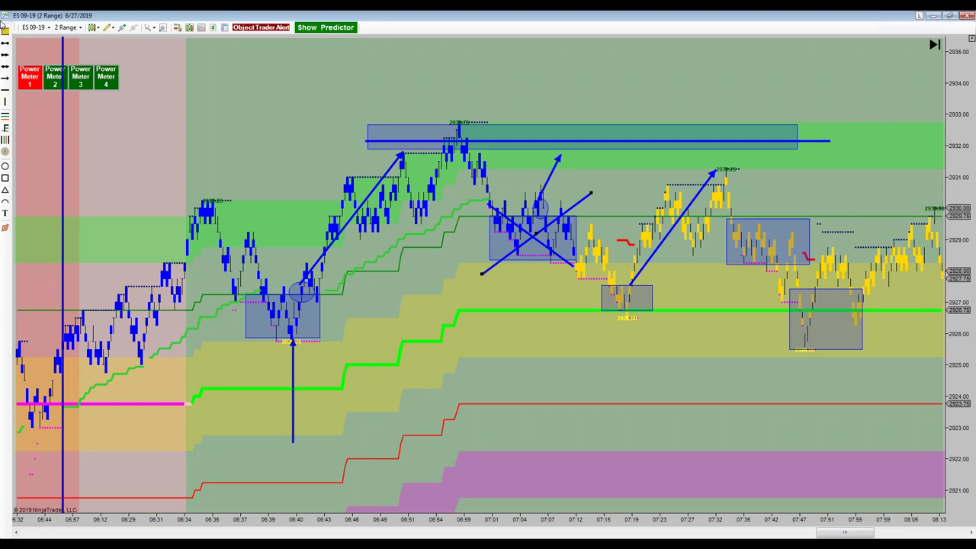
Start a text note above the prior-high rectangle with the line "1) Find the most Futures Instrument for your trading style".
left_click(5, 213)
left_click(588, 91)
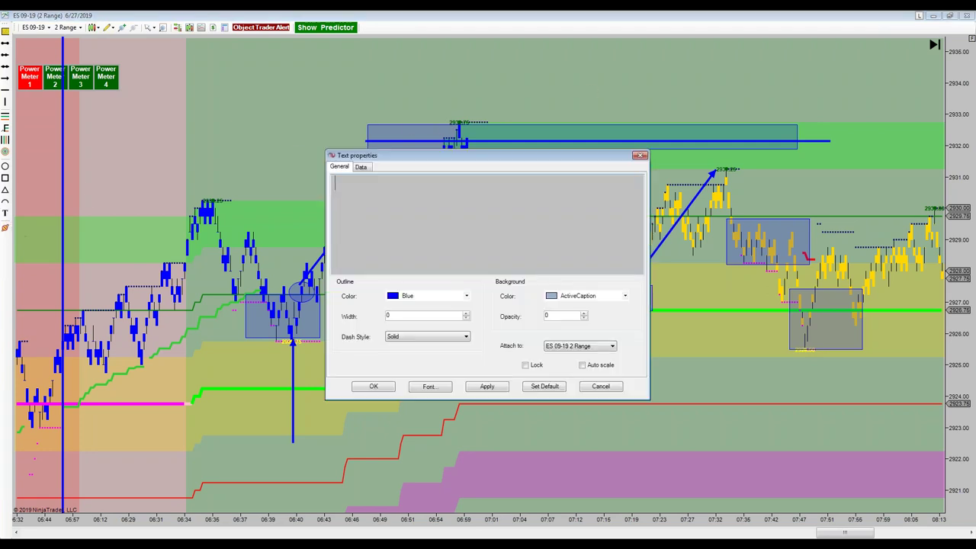
left_click_drag(533, 160, 498, 138)
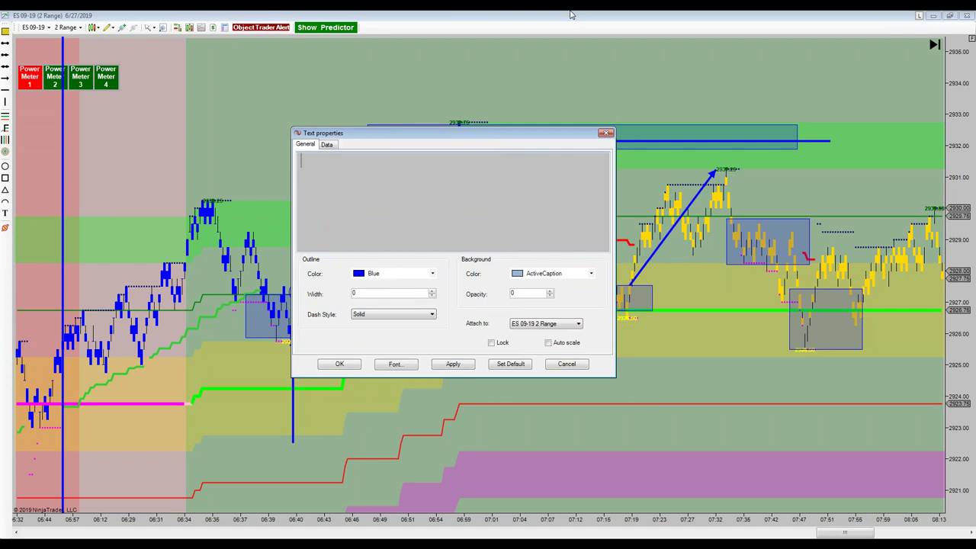
type("Find the most Futures Inst")
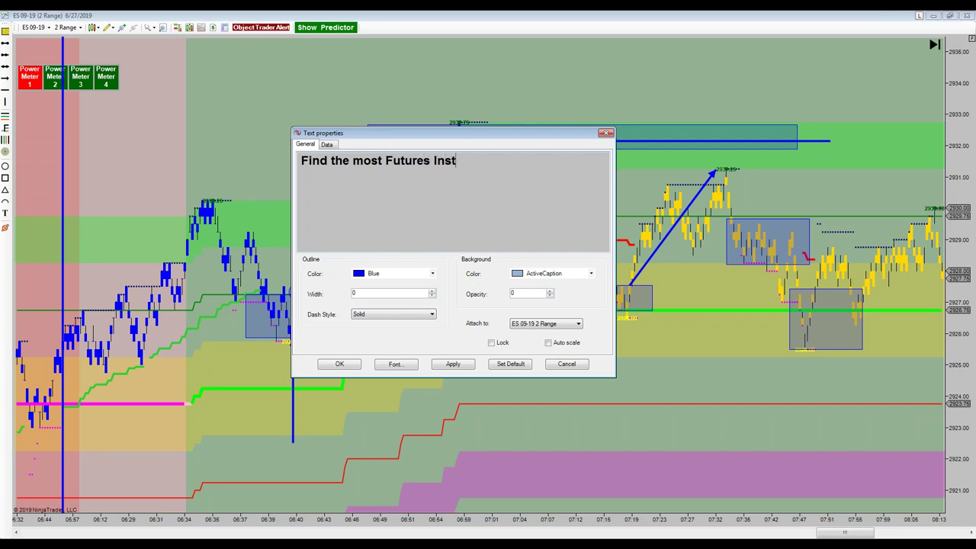
type("rument for youre")
key("BackSpace")
type("trading")
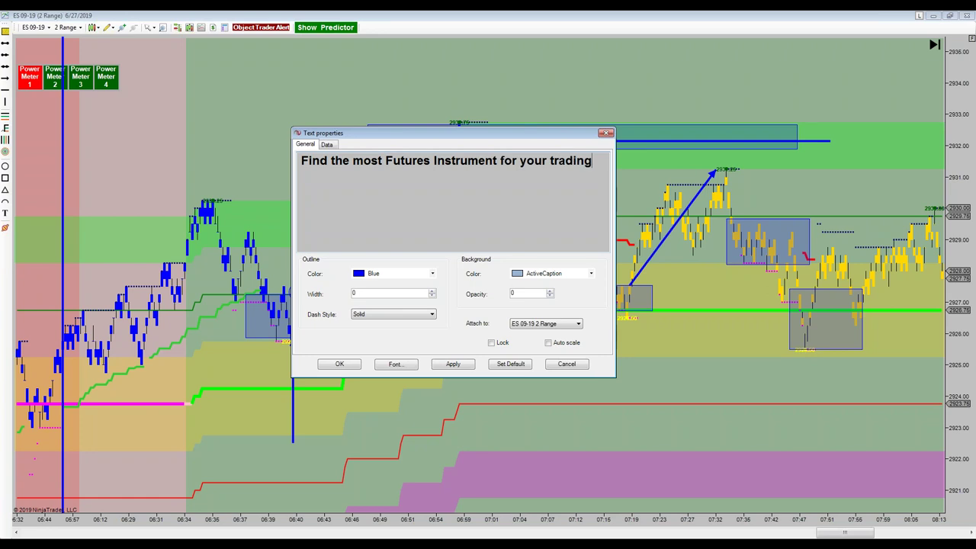
type(" style")
key("Return")
left_click(300, 160)
type("1")
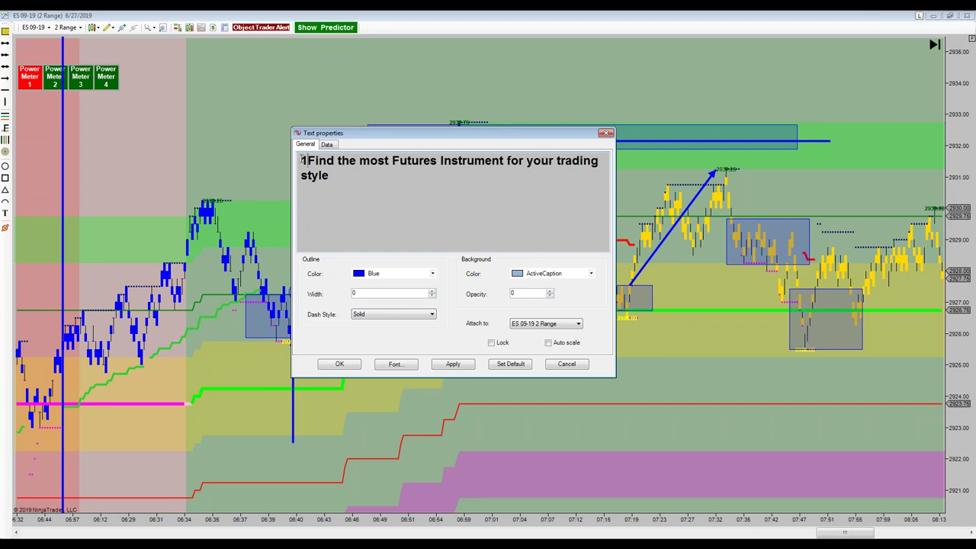
type(")")
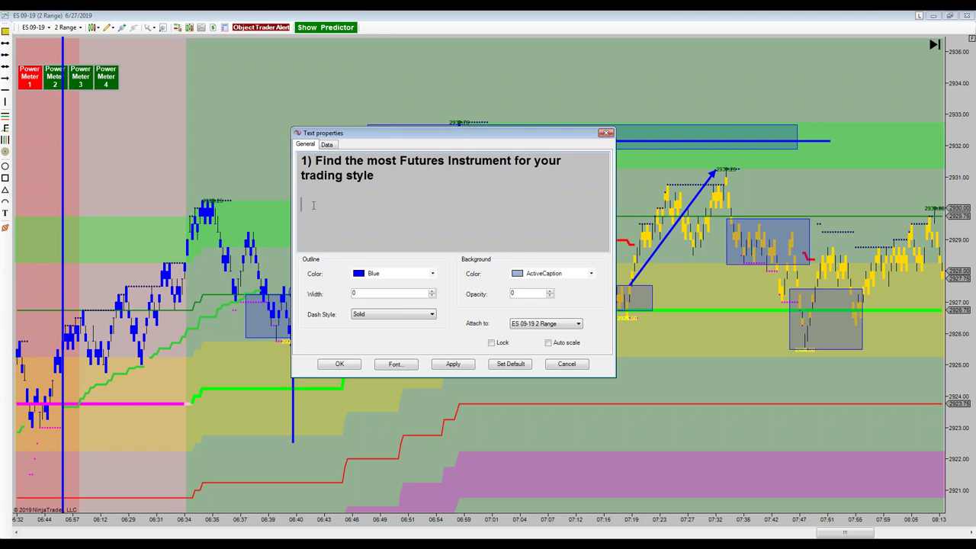
Add a second line to the note: "2) Find a trade entry type that you really like; and then get REALLLY GOOD at it".
type("2)")
type("D")
key("BackSpace")
type("Find a trade entry typr")
key("BackSpace")
type("e that")
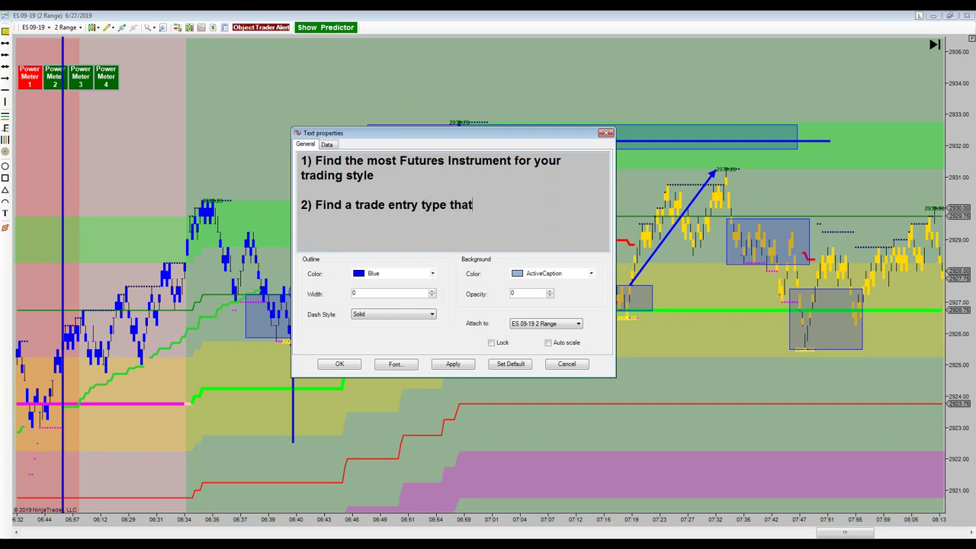
type(" you really like")
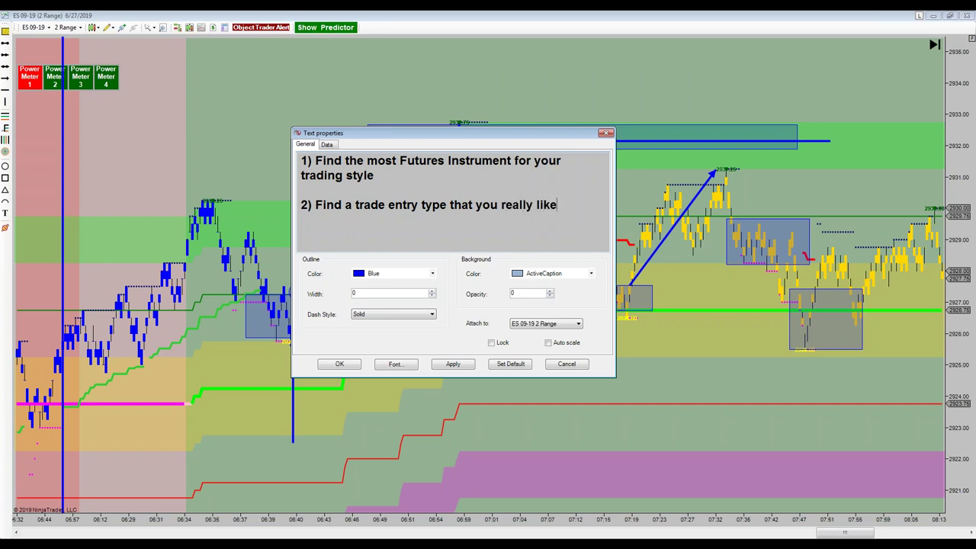
type("; and then get REALLLYT")
key("BackSpace")
type("GO")
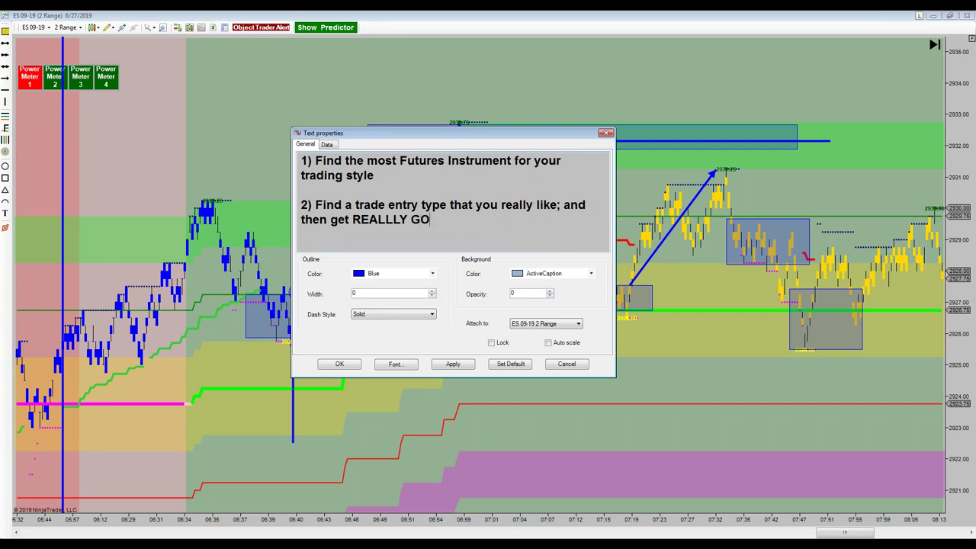
type("OD at it")
Place the two-line note on the chart and move it into the empty area just above the prior-high rectangle.
left_click(343, 364)
left_click_drag(555, 99, 546, 71)
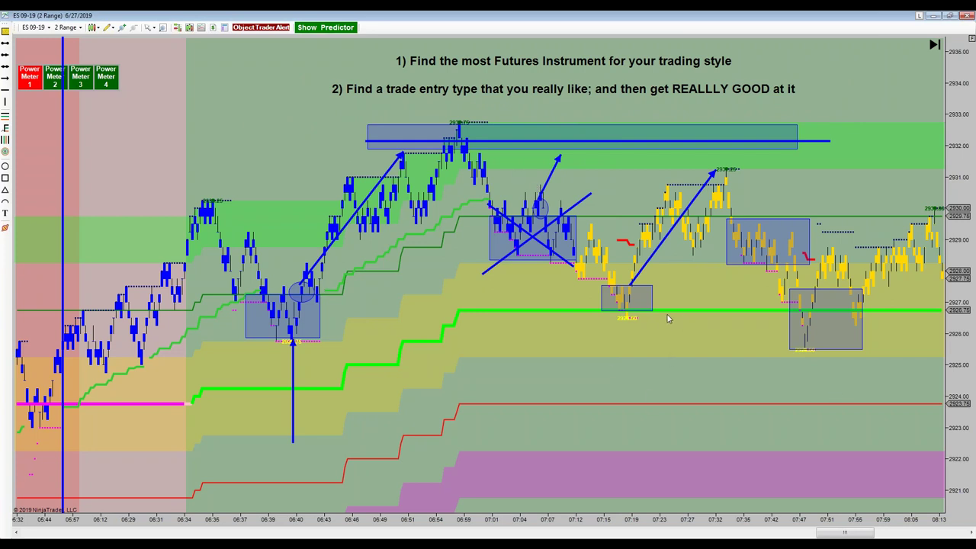
left_click_drag(499, 79, 467, 73)
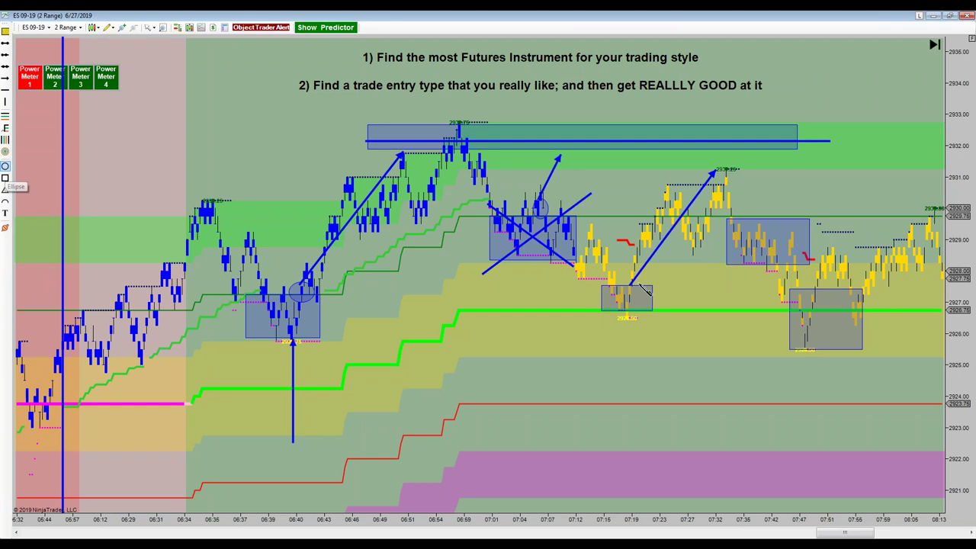
Draw a large ellipse around the 07:19 pullback rectangle, spanning about 2928.2 to 2925.6.
left_click_drag(543, 266, 709, 347)
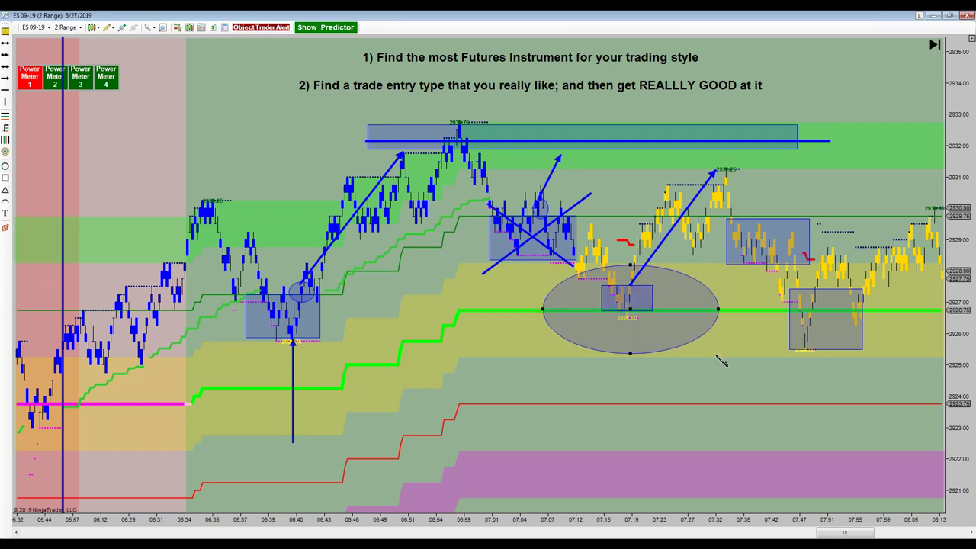
left_click(715, 352)
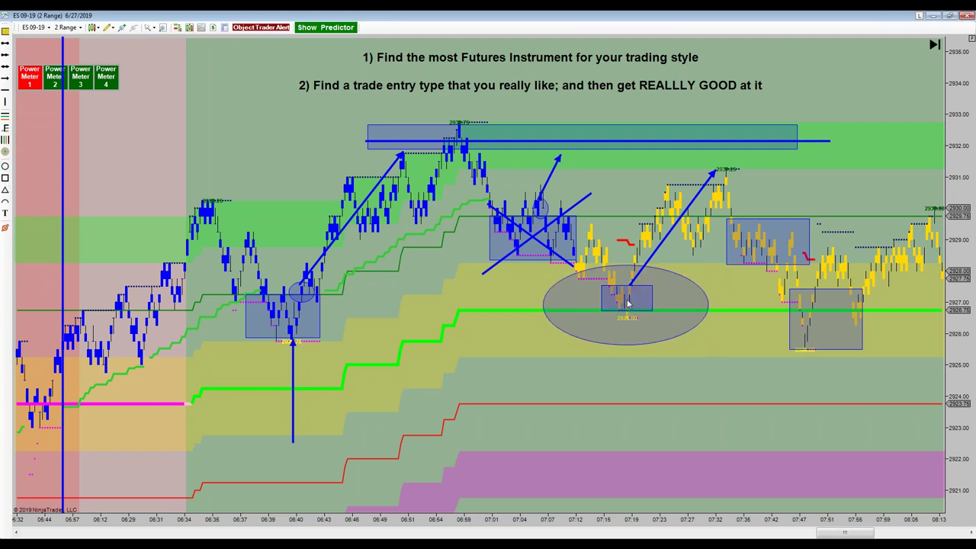